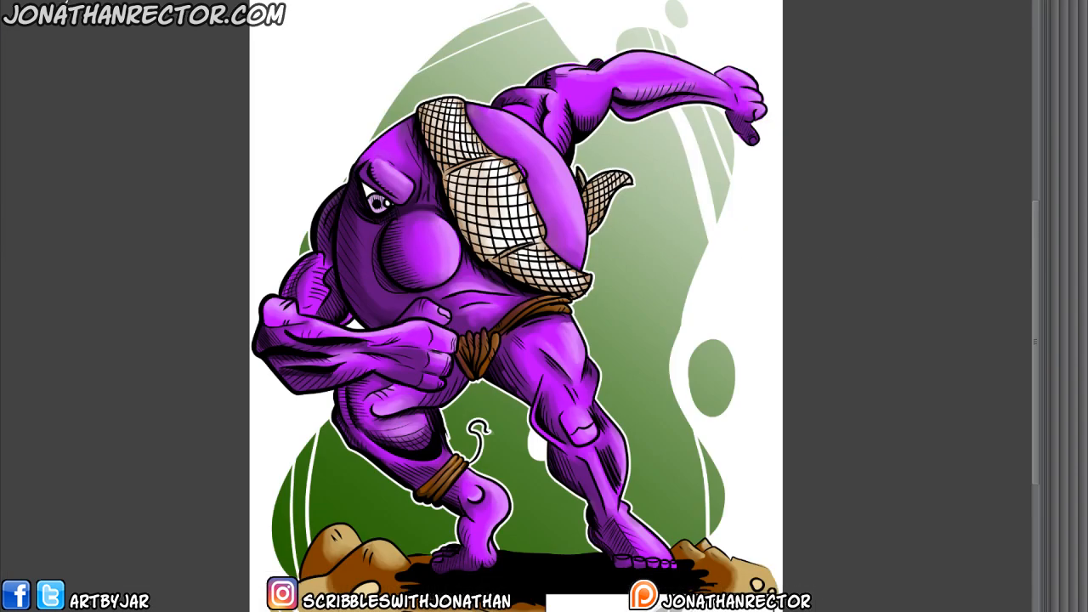
Look through the finished character art, the sketched comic pages and the armoured group illustration.
drag(312, 498, 305, 485)
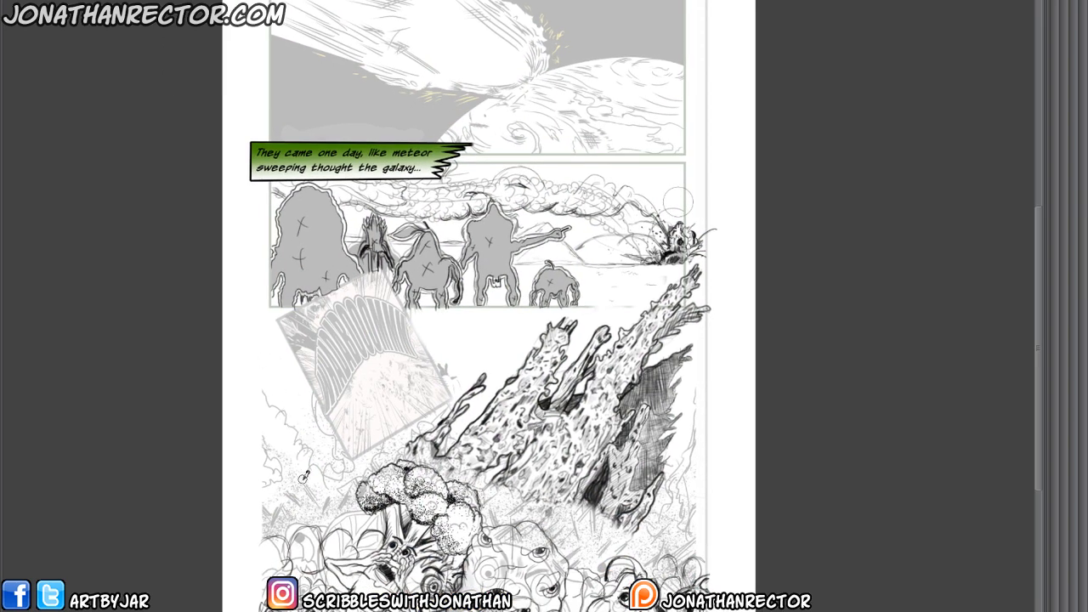
drag(307, 495, 297, 491)
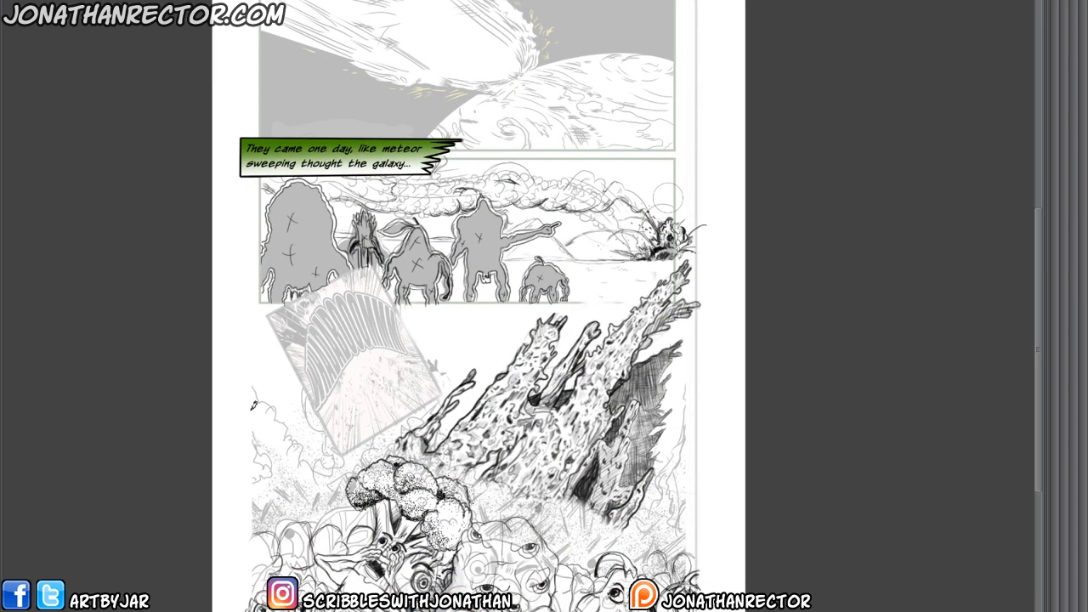
key(ctrl+minus)
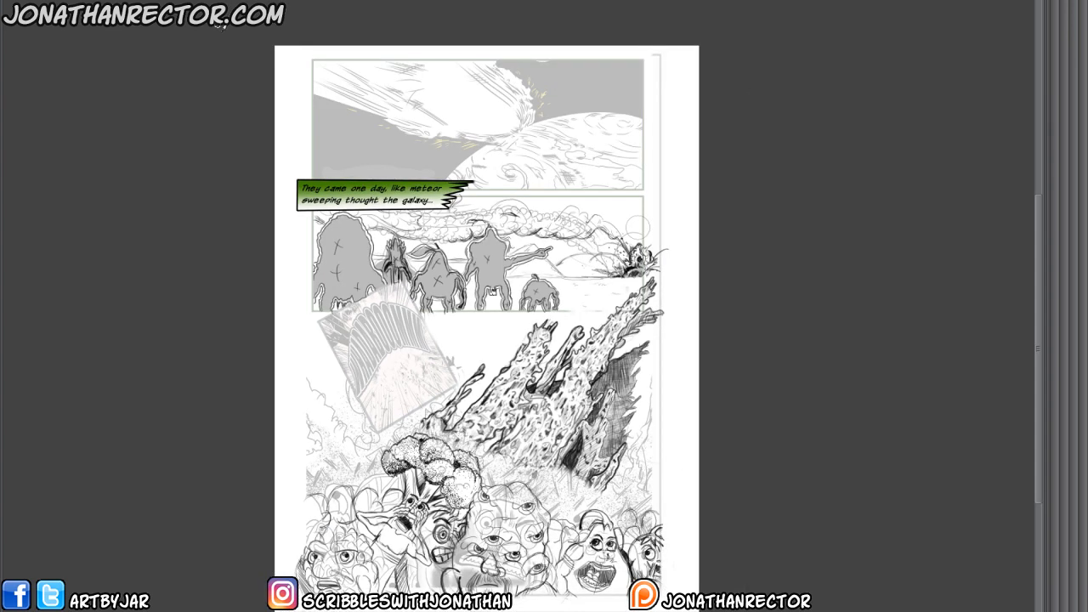
drag(375, 347, 365, 330)
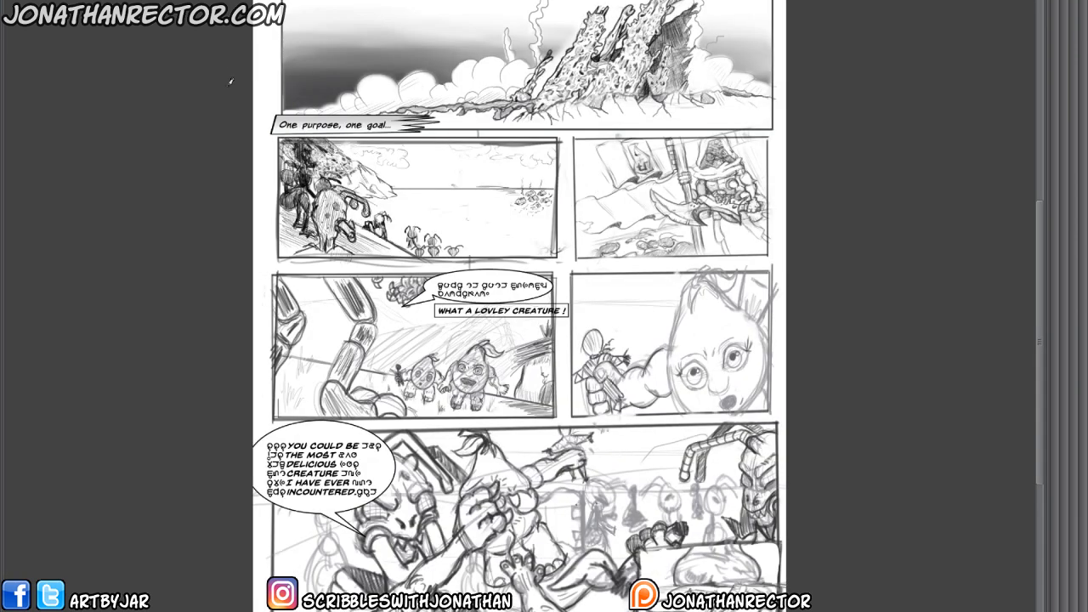
scroll(232, 352, down, 2)
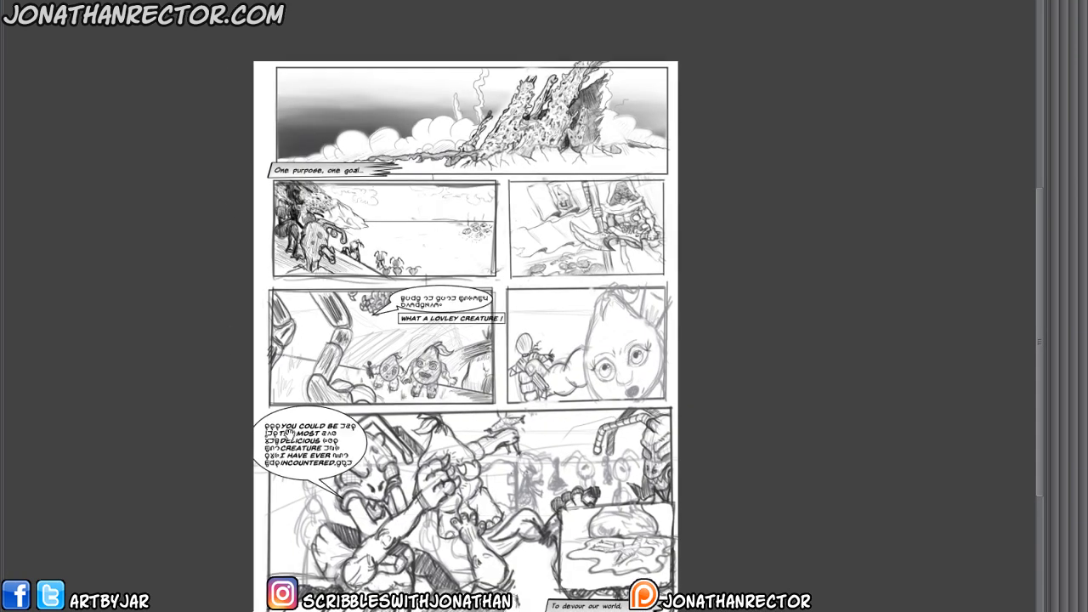
drag(289, 430, 286, 408)
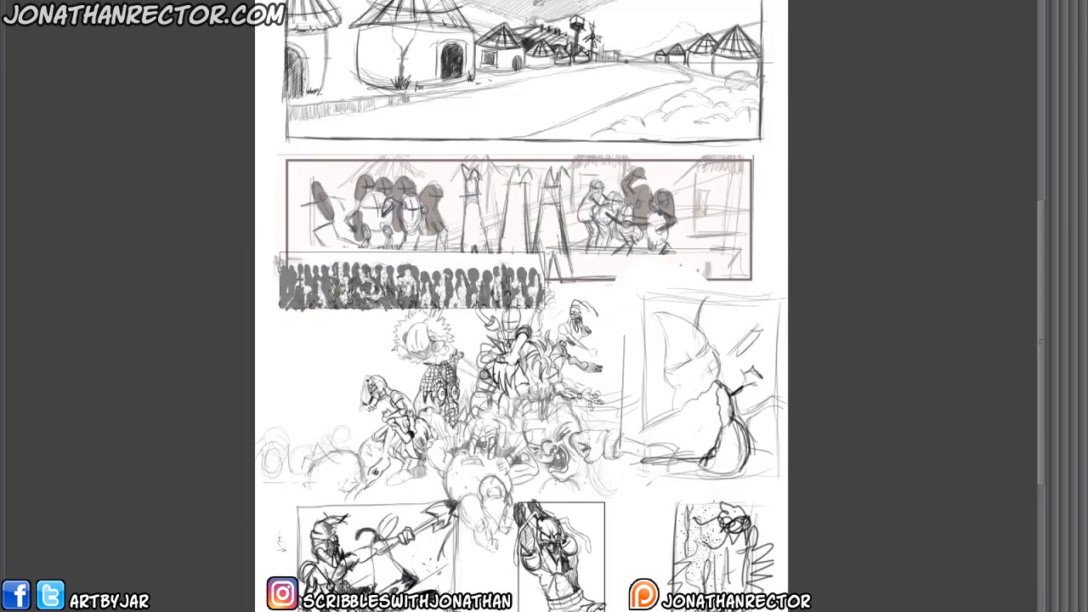
drag(257, 397, 265, 423)
drag(298, 456, 279, 437)
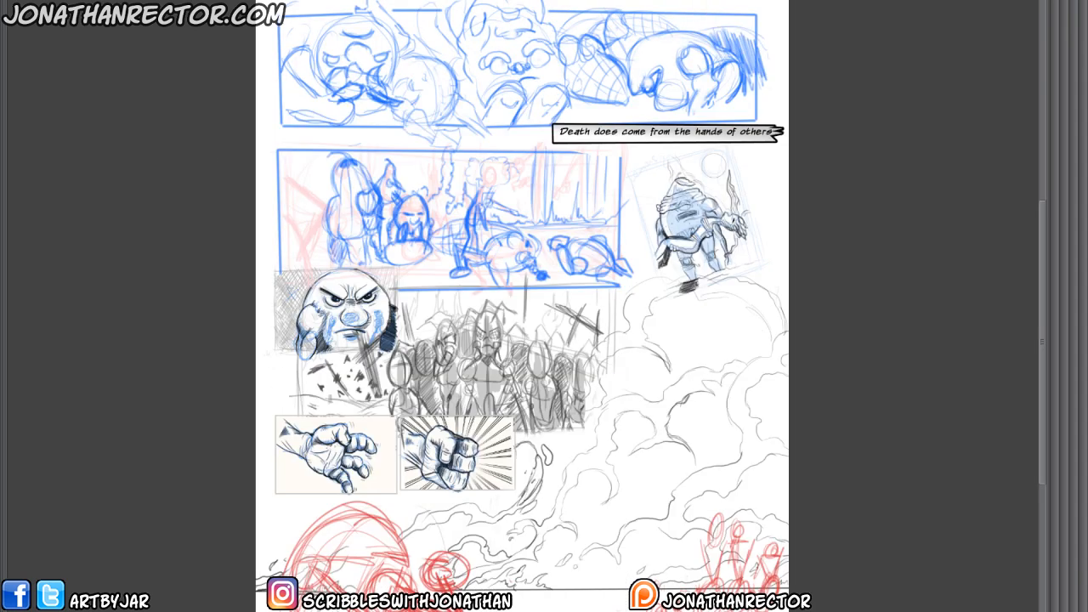
drag(243, 284, 281, 377)
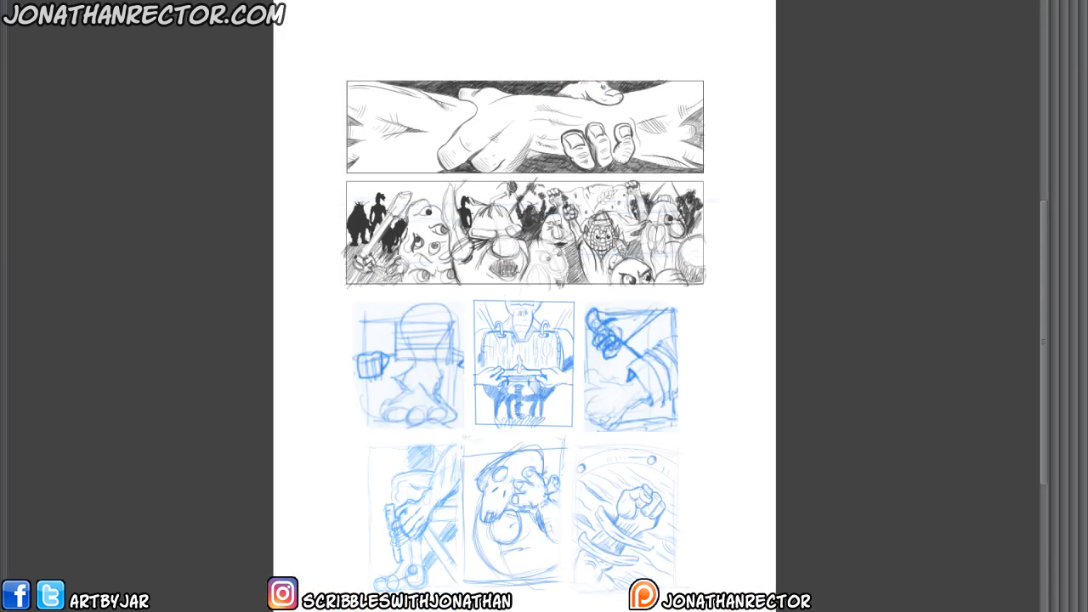
scroll(306, 352, down, 1)
drag(350, 403, 318, 392)
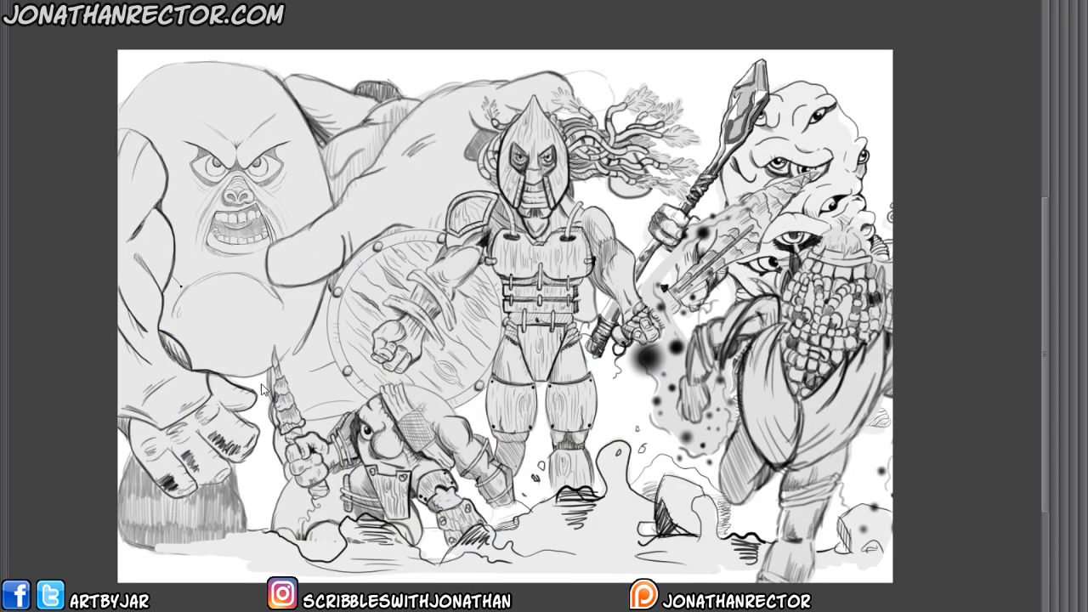
drag(291, 442, 243, 435)
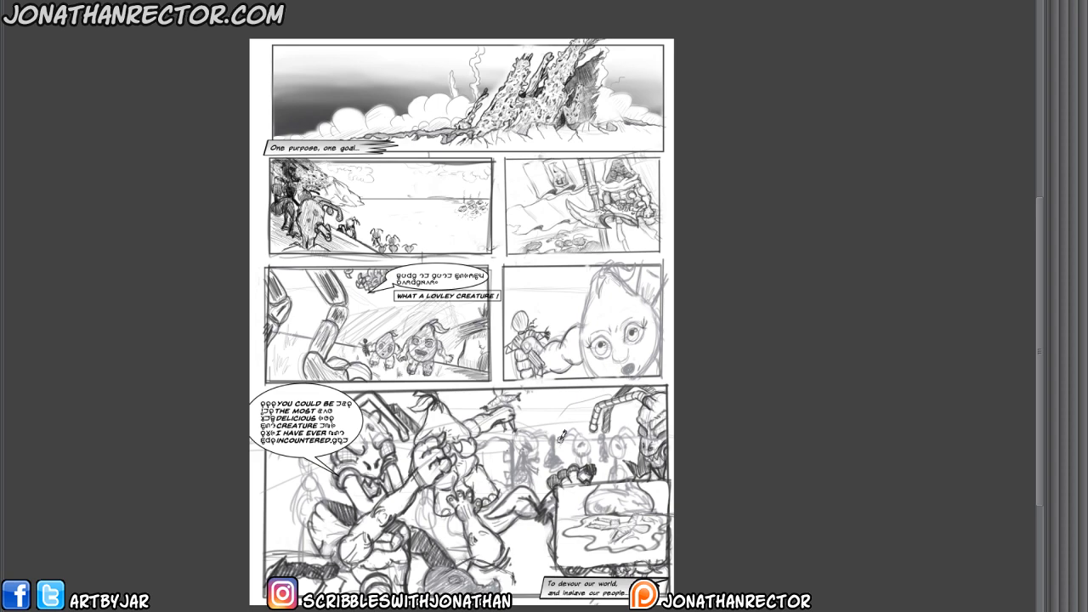
Examine the "One purpose, one goal" page and the opening page's meteor and silhouette panels up close.
scroll(560, 443, up, 1)
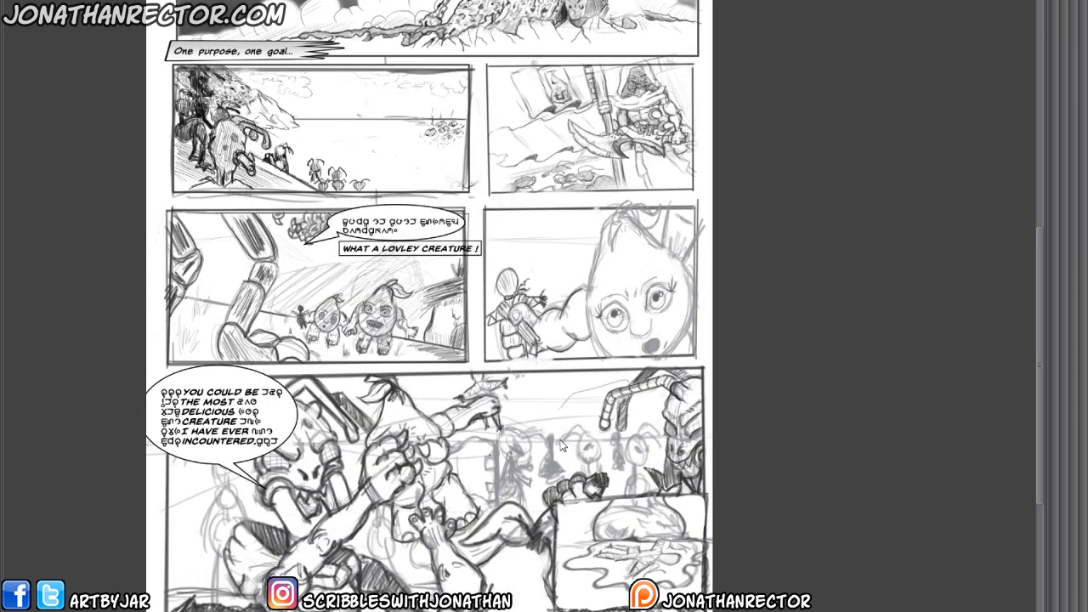
drag(559, 443, 607, 534)
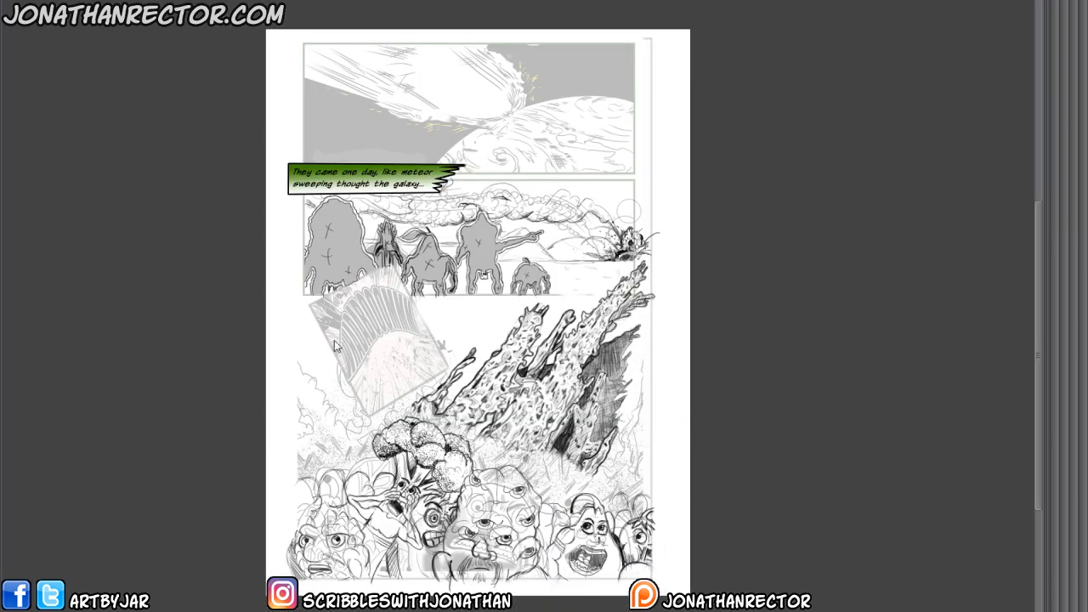
scroll(339, 347, up, 2)
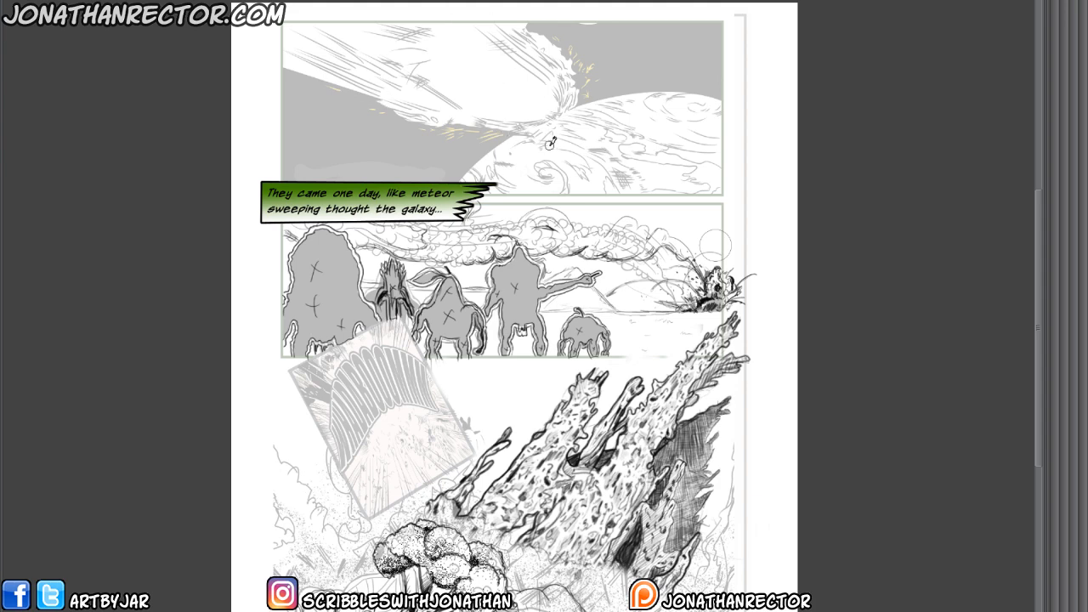
scroll(503, 115, down, 1)
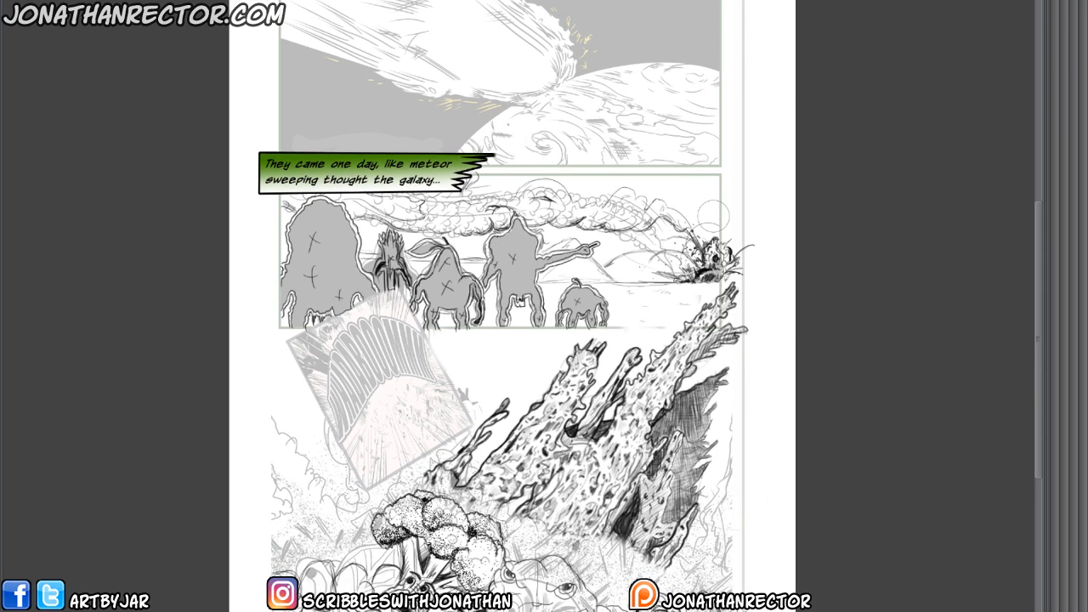
scroll(369, 284, up, 1)
drag(369, 285, 316, 359)
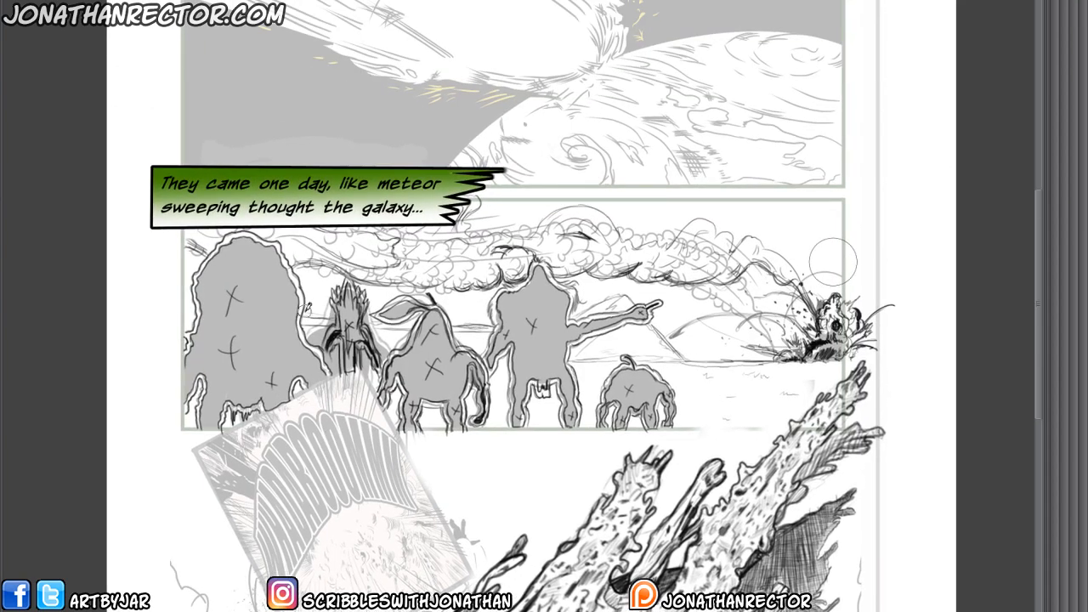
Show the palettes and set the drawing color to bright red with H 342, S 100, V 100.
key(Tab)
click(982, 611)
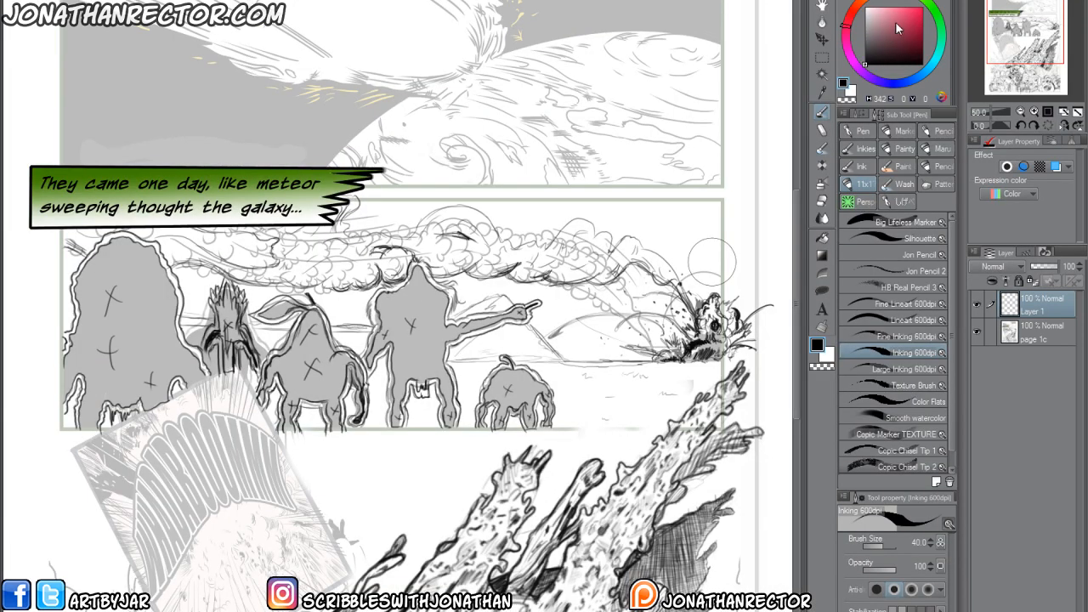
click(922, 7)
drag(217, 322, 227, 345)
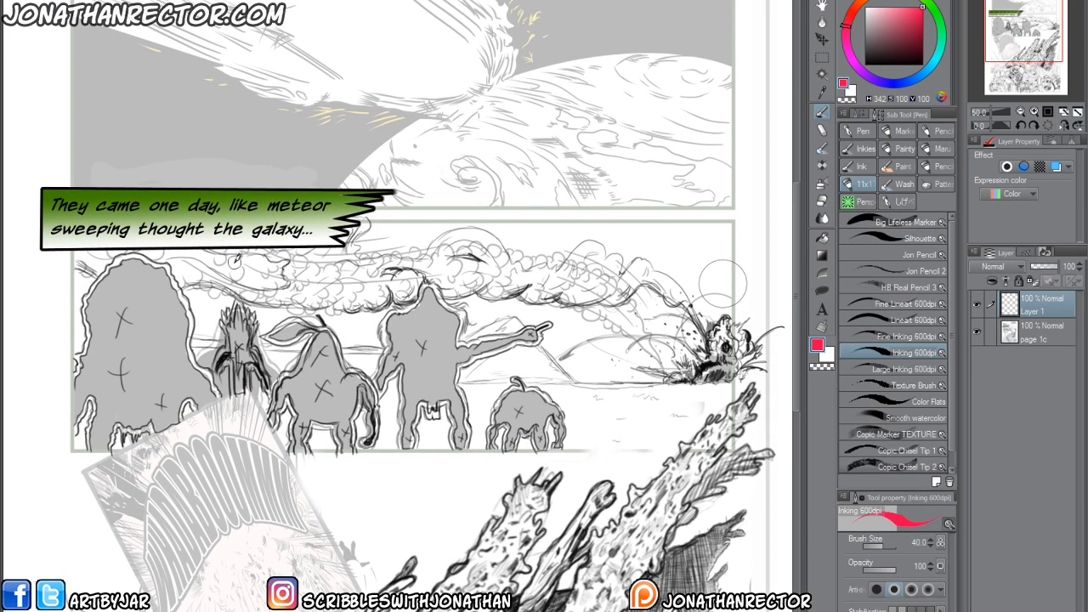
mouse_move(235, 261)
mouse_down()
mouse_move(187, 281)
mouse_move(294, 301)
mouse_move(513, 285)
mouse_move(626, 304)
mouse_move(696, 344)
mouse_up()
mouse_move(260, 234)
mouse_down()
mouse_move(307, 248)
mouse_move(487, 248)
mouse_move(663, 294)
mouse_move(695, 344)
mouse_up()
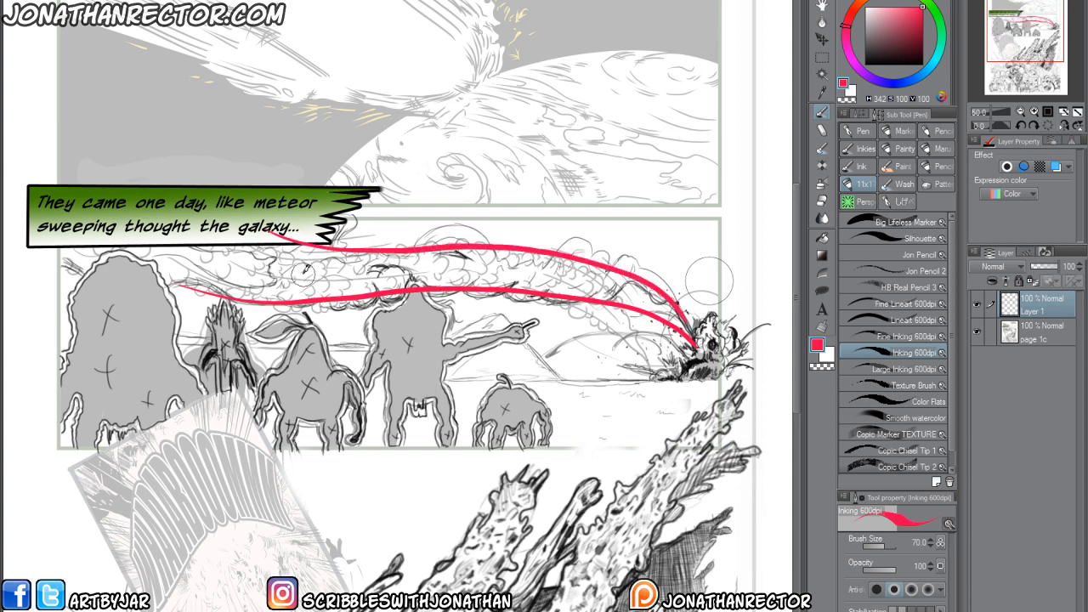
key(ctrl+z)
key(ctrl+z)
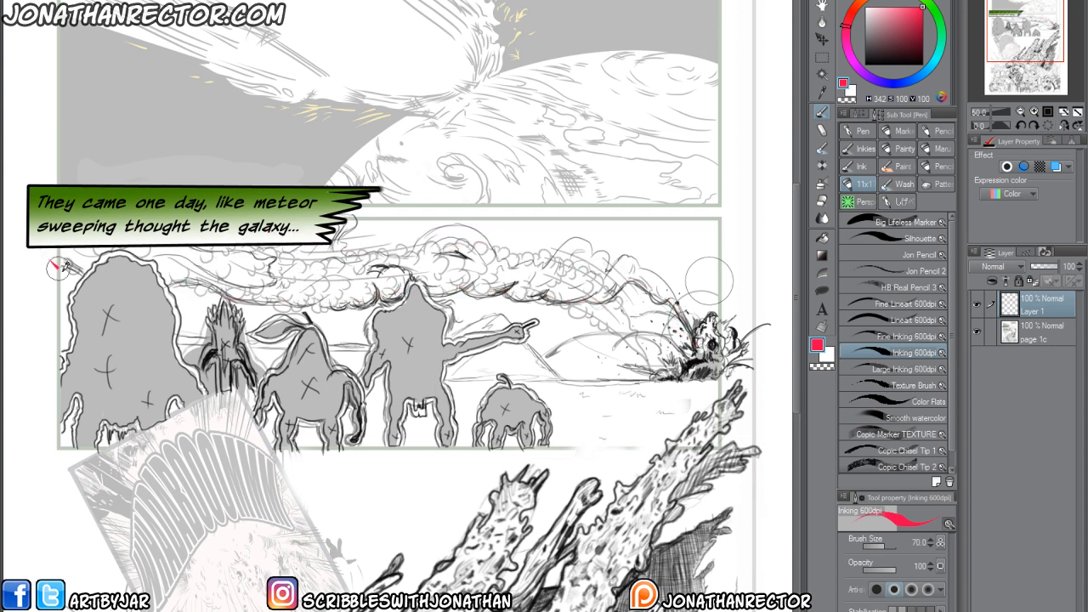
Sketch two sweeping red curves with cross-contours along the smoke trail to the crash at brush size 70, and hide Layer 1.
mouse_move(49, 260)
mouse_down()
mouse_move(151, 304)
mouse_move(300, 299)
mouse_move(518, 243)
mouse_move(654, 283)
mouse_move(698, 340)
mouse_up()
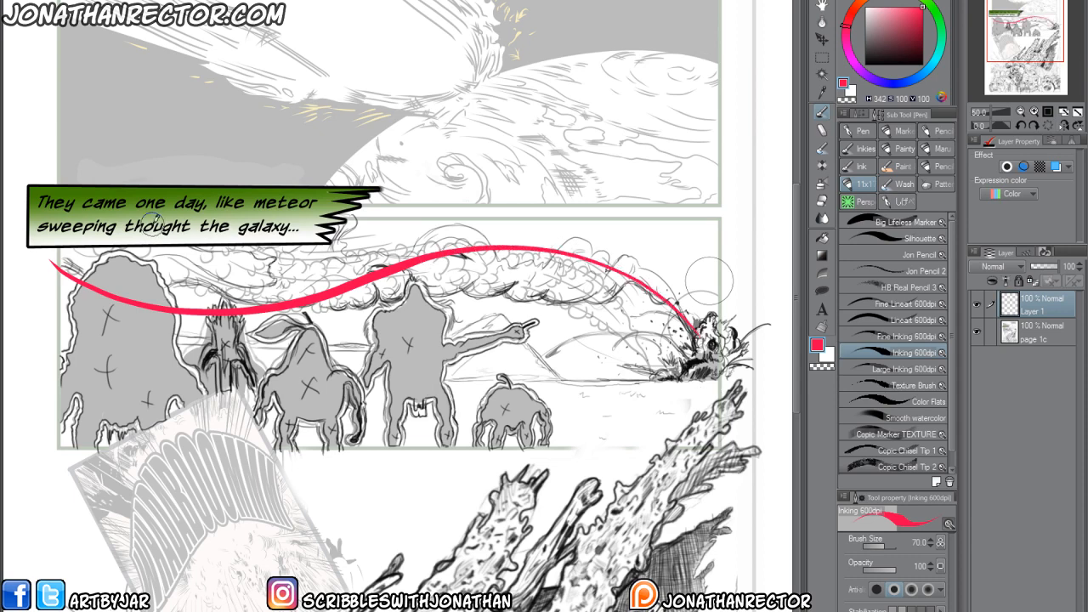
mouse_move(148, 223)
mouse_down()
mouse_move(287, 255)
mouse_move(482, 230)
mouse_move(558, 235)
mouse_move(649, 271)
mouse_move(699, 338)
mouse_up()
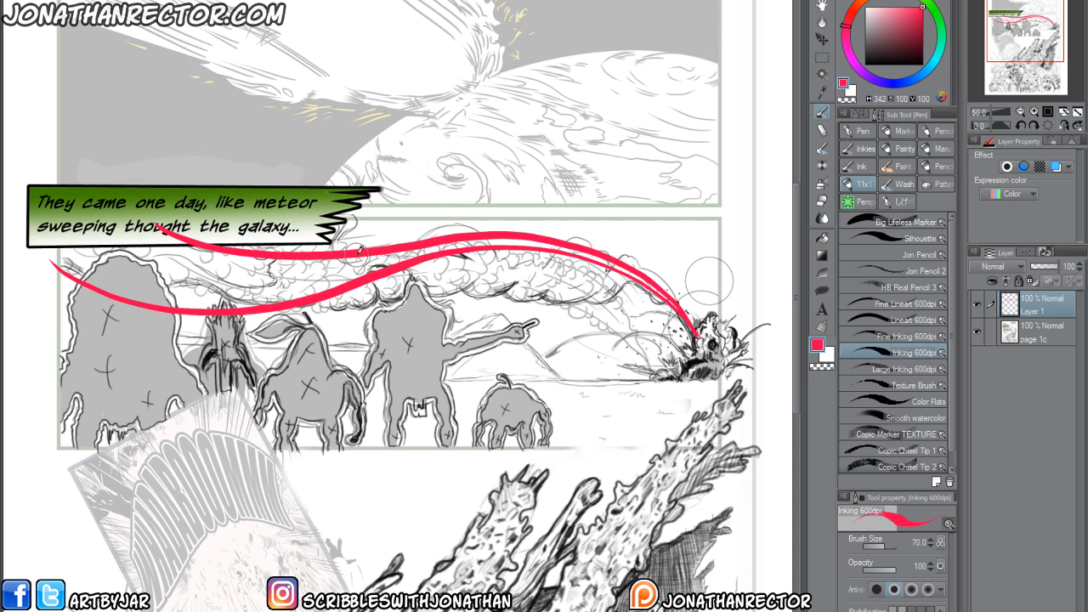
drag(204, 253, 225, 308)
drag(324, 267, 318, 293)
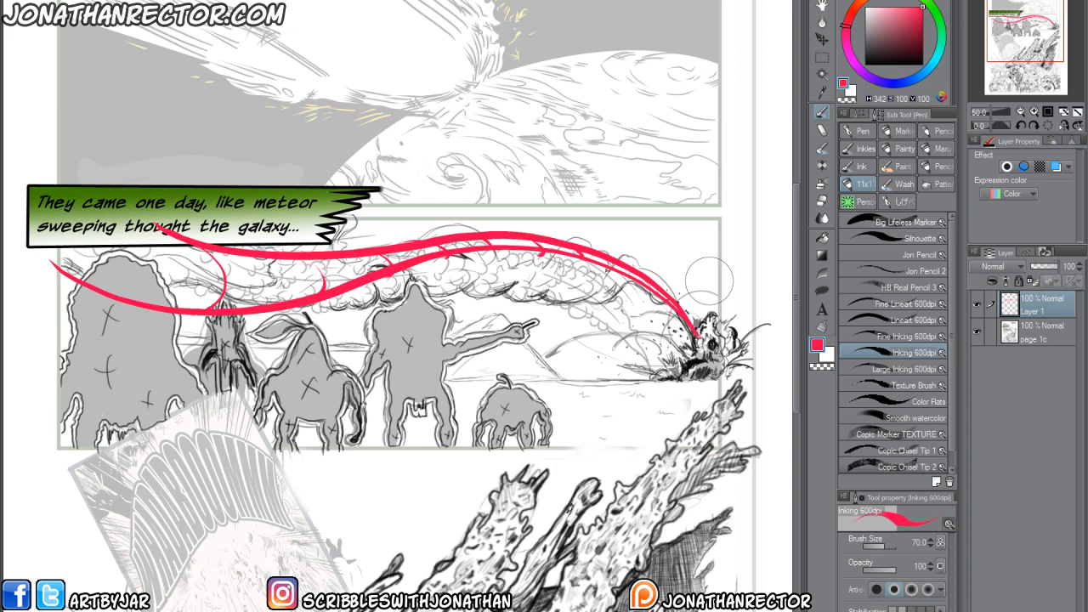
click(976, 306)
Examine the opening page's layout, from the meteor panel through the silhouettes and inset to the crowd below the wreckage.
drag(123, 560, 172, 384)
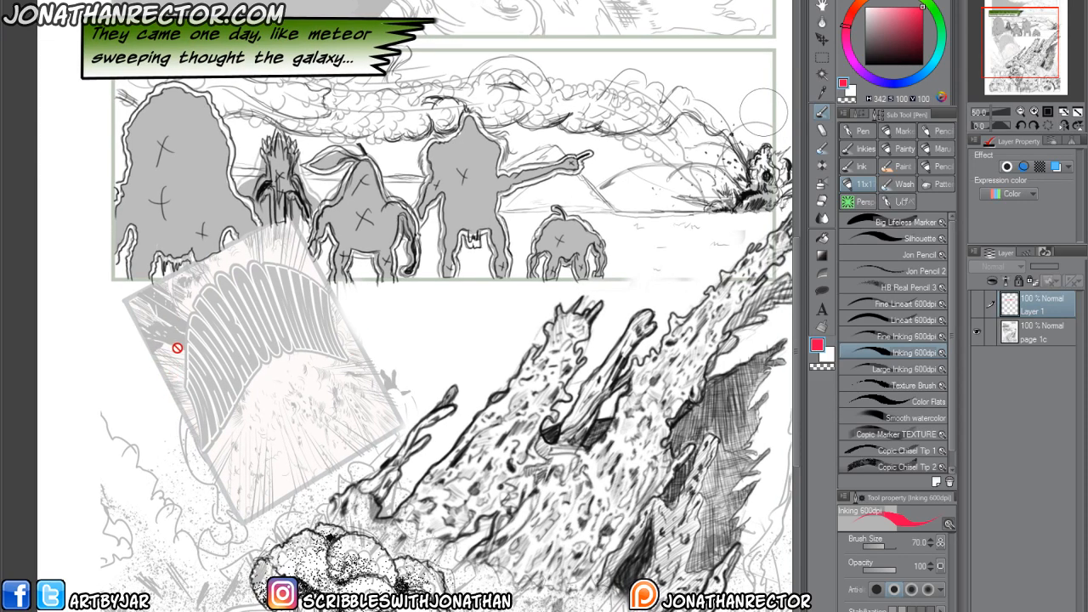
scroll(176, 422, down, 1)
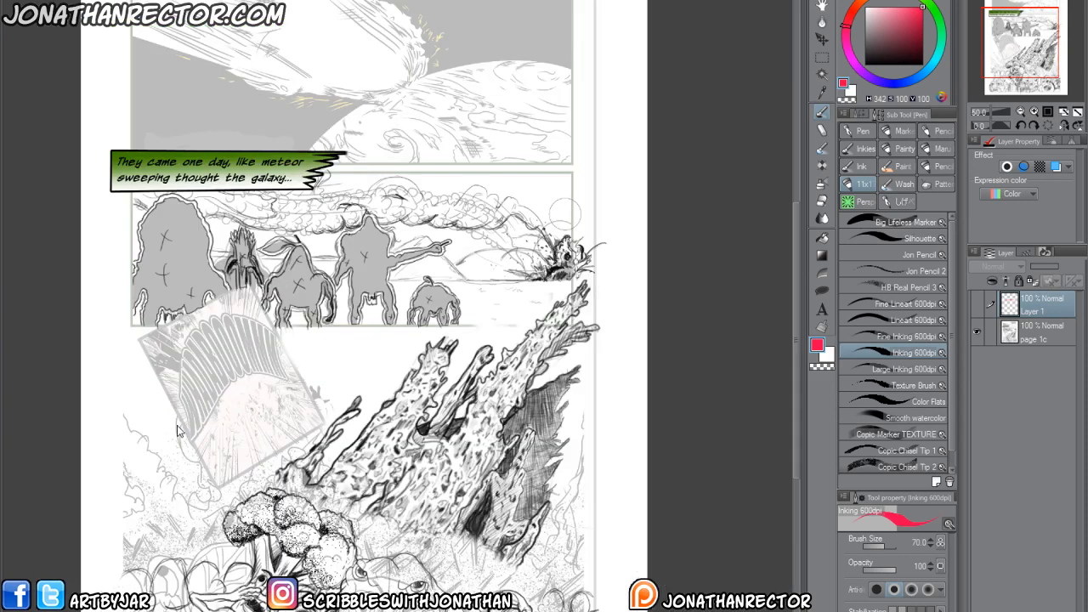
drag(240, 457, 295, 351)
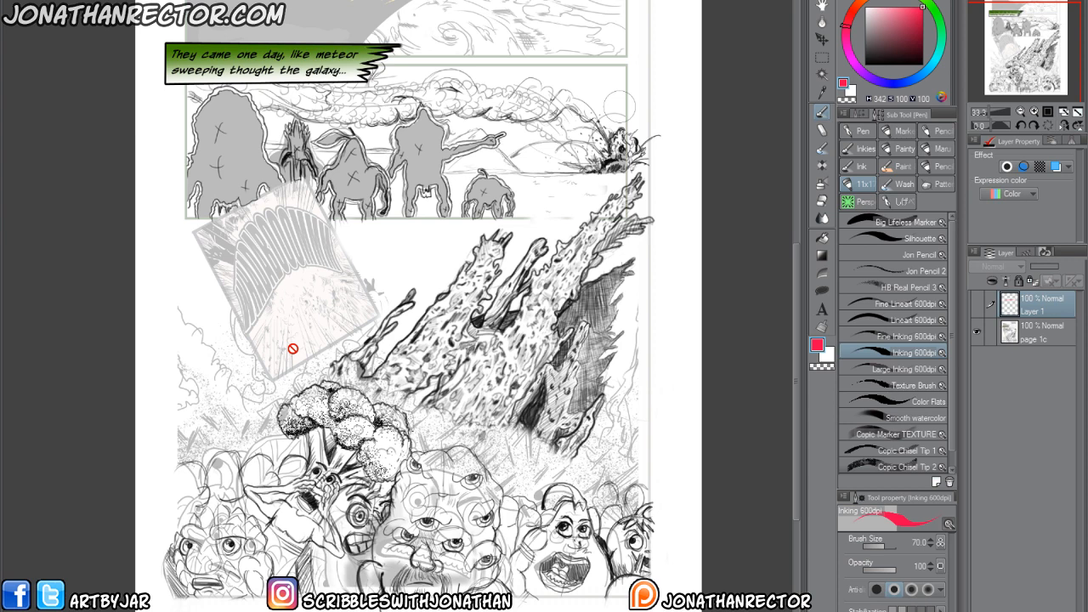
scroll(287, 389, up, 2)
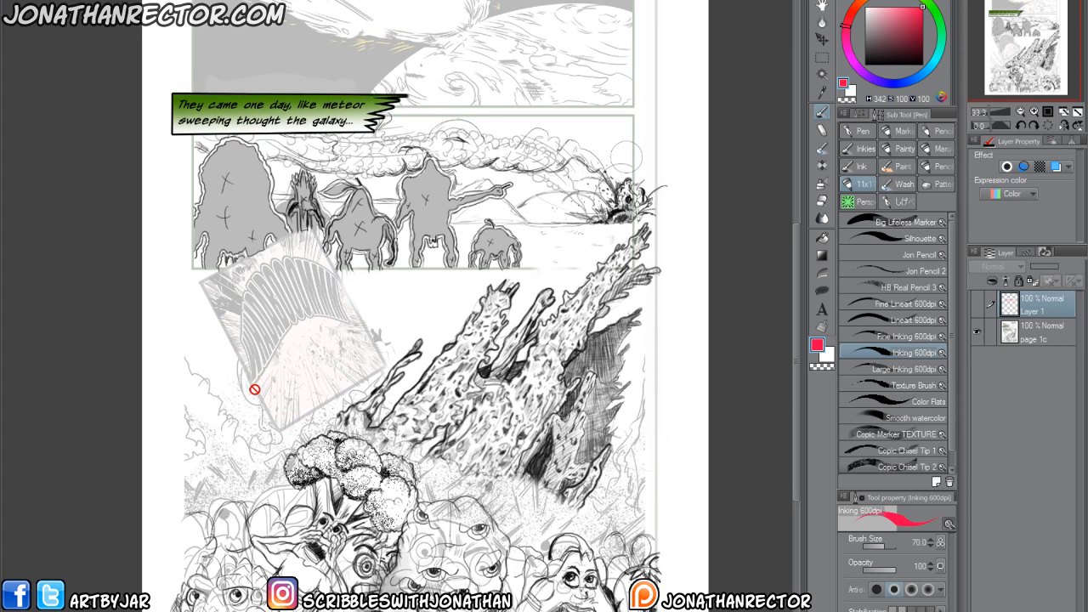
scroll(280, 439, up, 2)
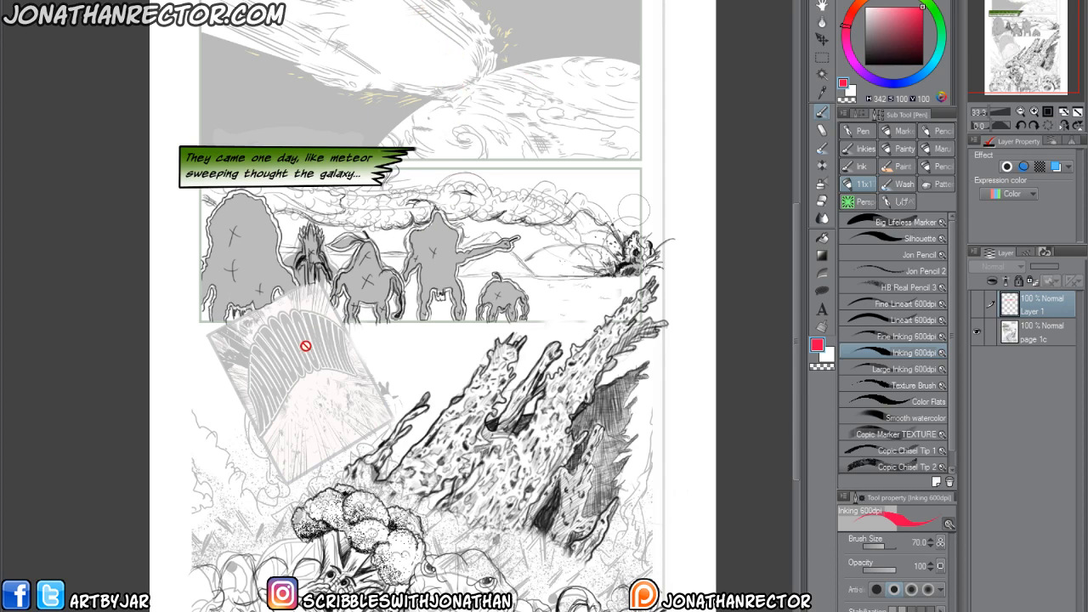
scroll(357, 382, down, 2)
scroll(386, 394, down, 3)
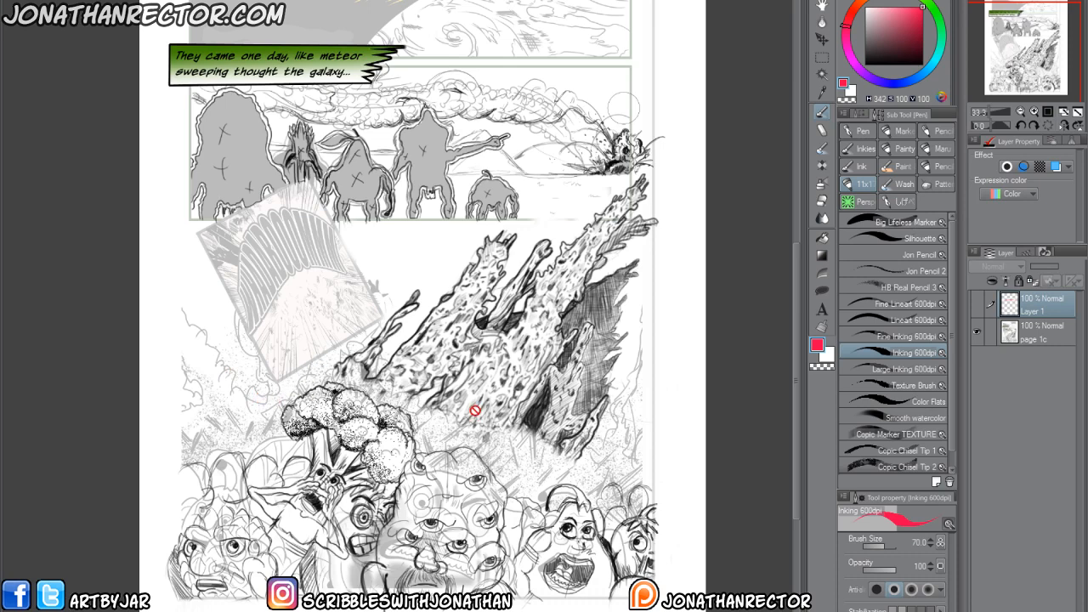
scroll(269, 482, up, 1)
scroll(306, 462, up, 2)
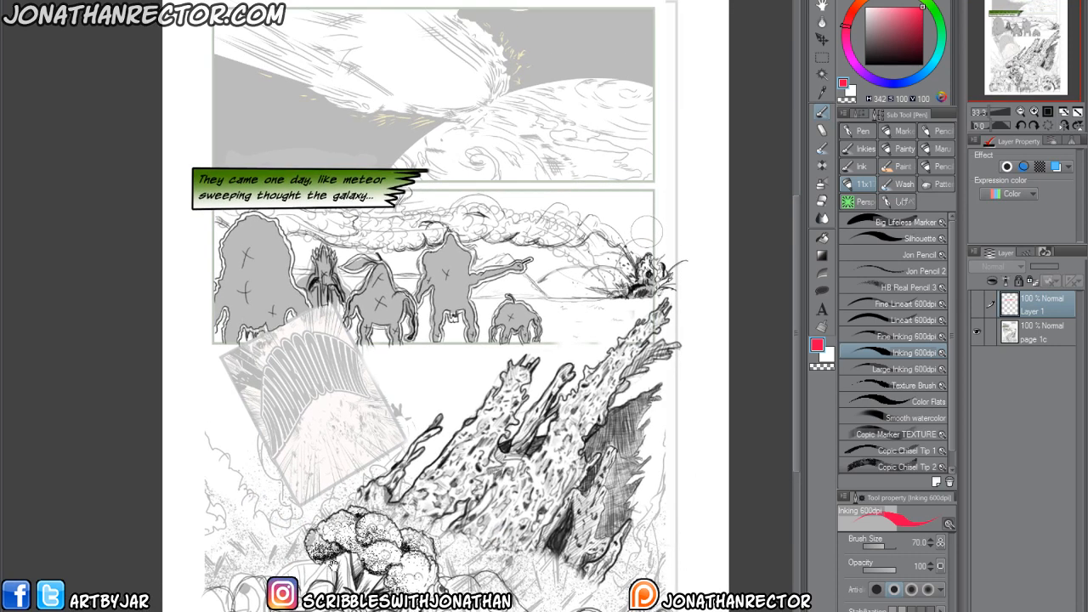
drag(416, 492, 419, 455)
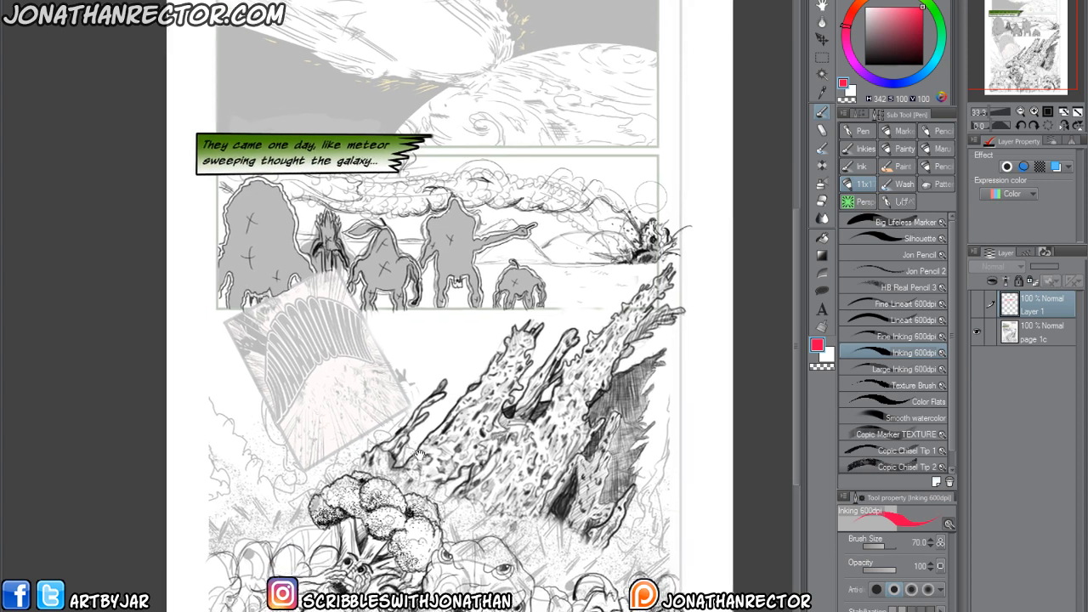
scroll(419, 454, down, 1)
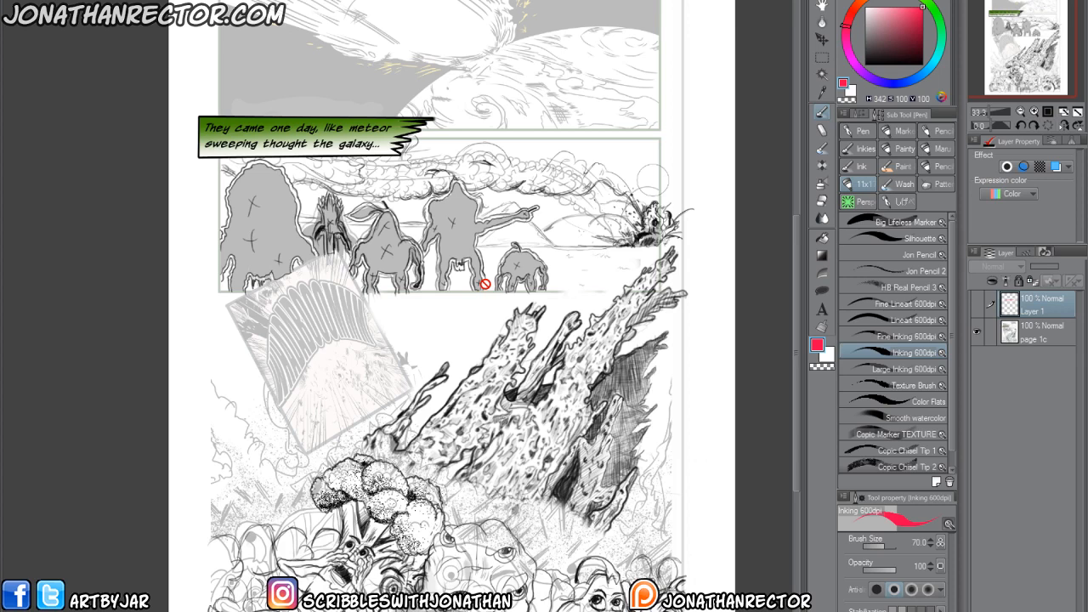
drag(334, 285, 326, 318)
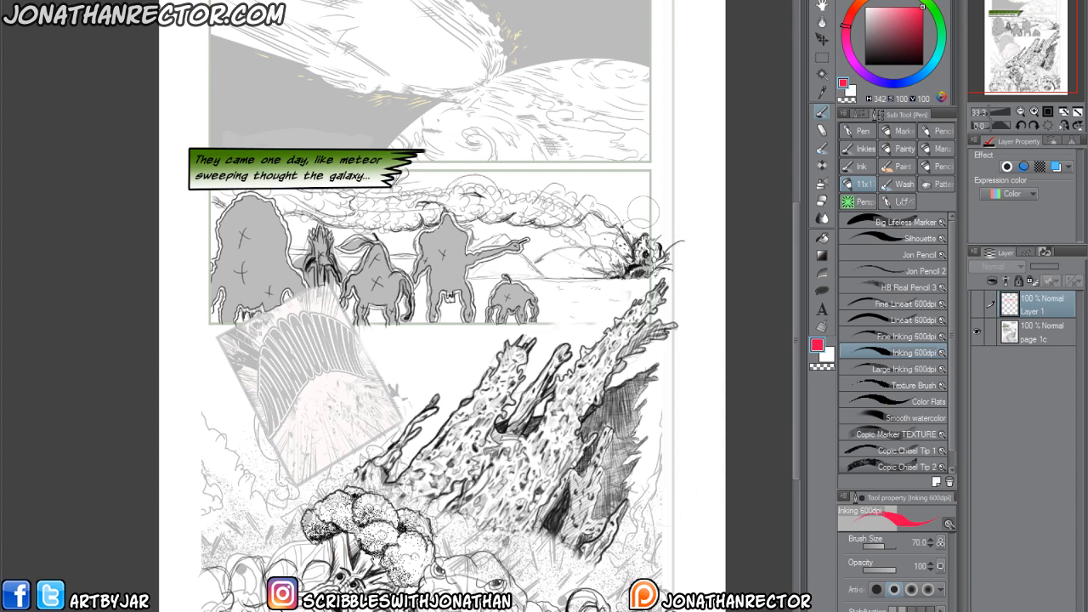
scroll(376, 558, down, 5)
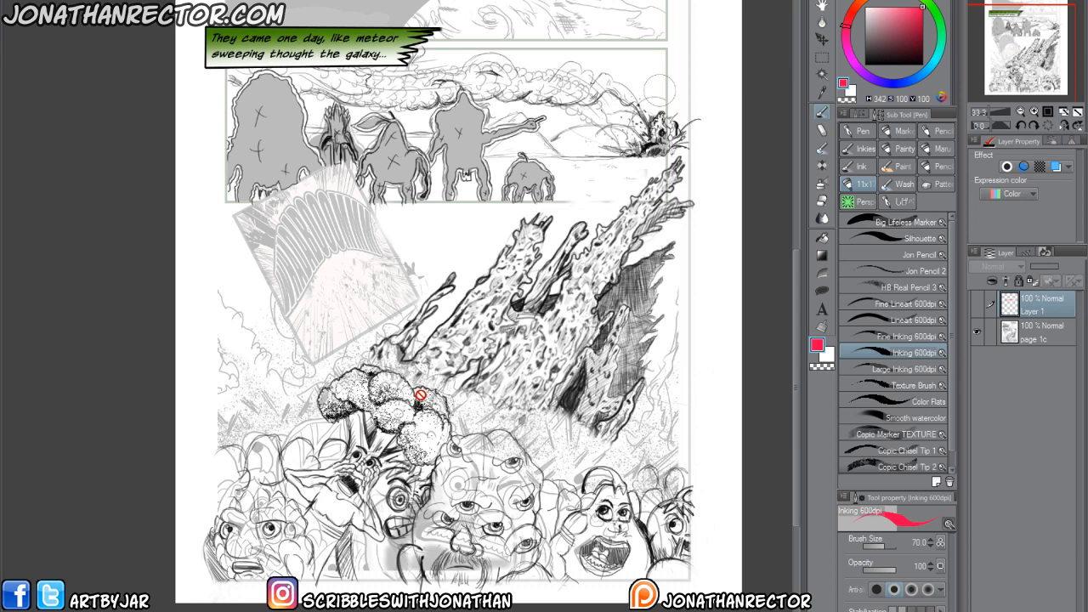
scroll(349, 340, up, 5)
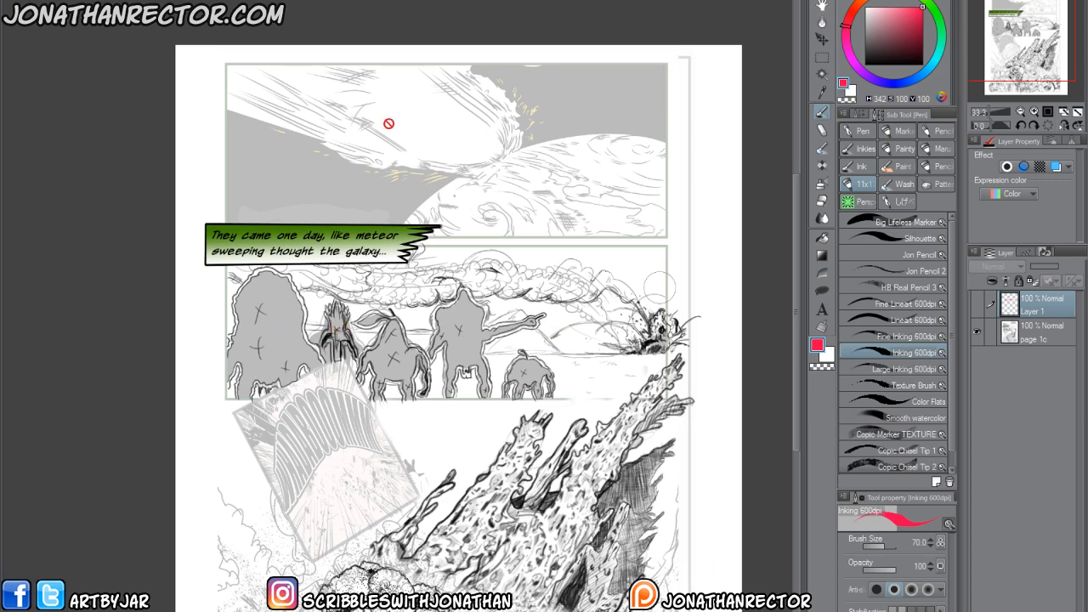
scroll(306, 489, down, 3)
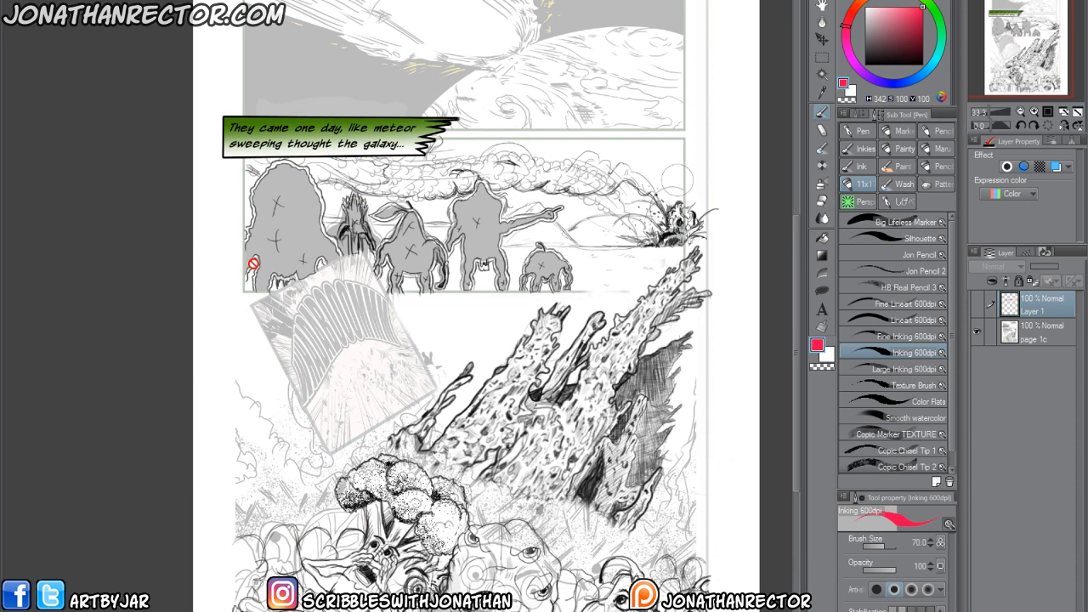
scroll(324, 555, down, 3)
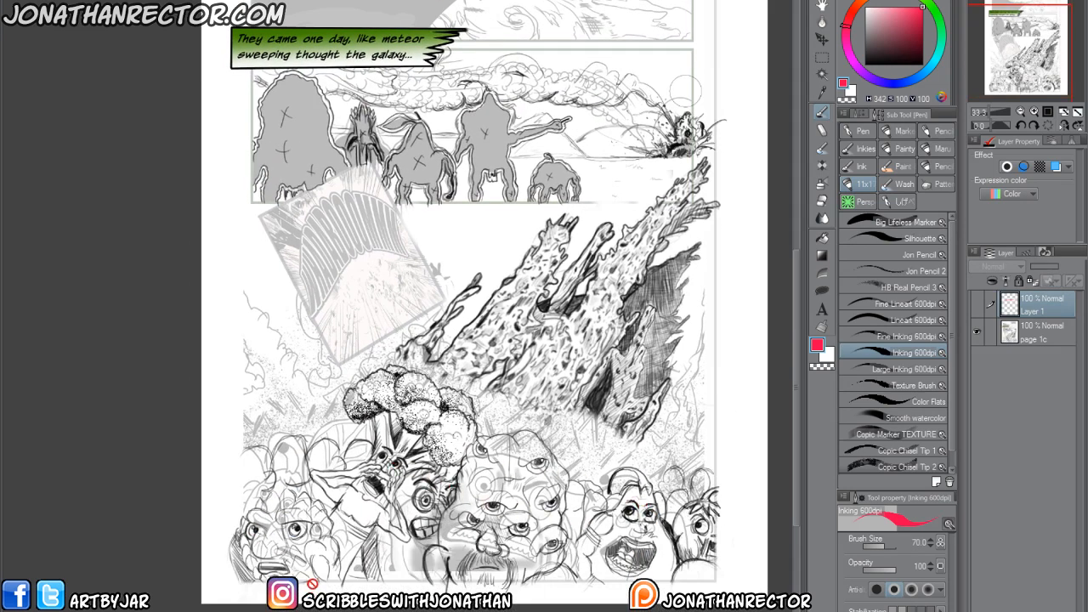
drag(303, 522, 306, 568)
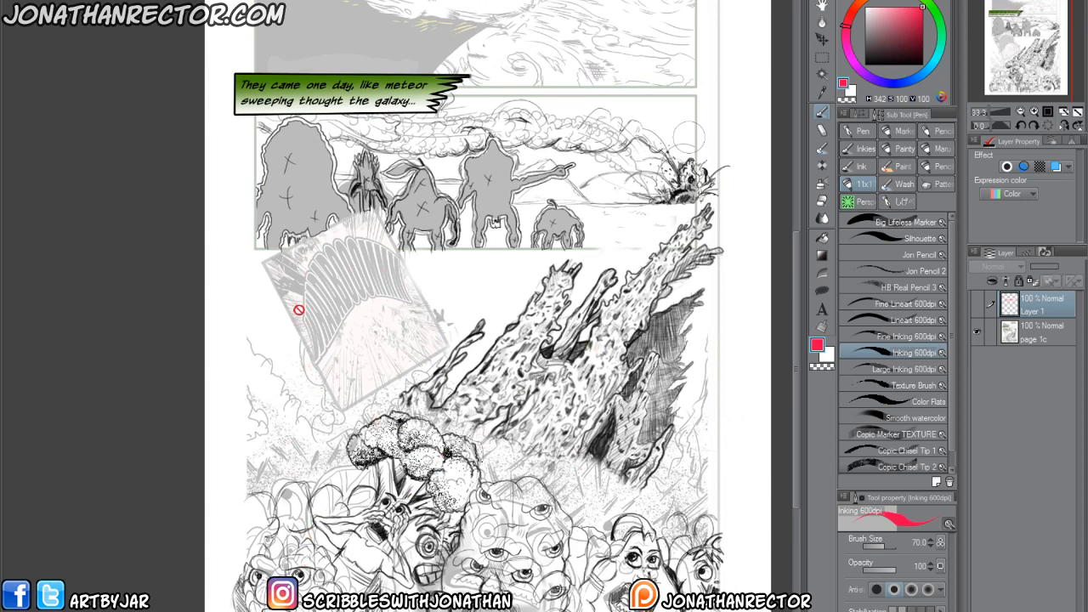
drag(287, 348, 301, 366)
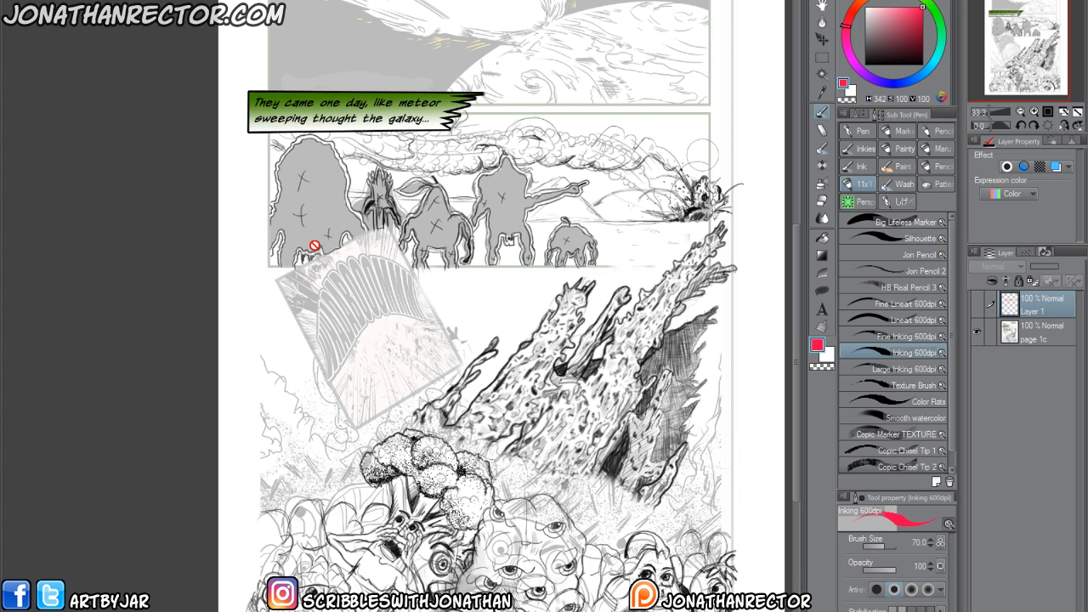
scroll(314, 246, up, 2)
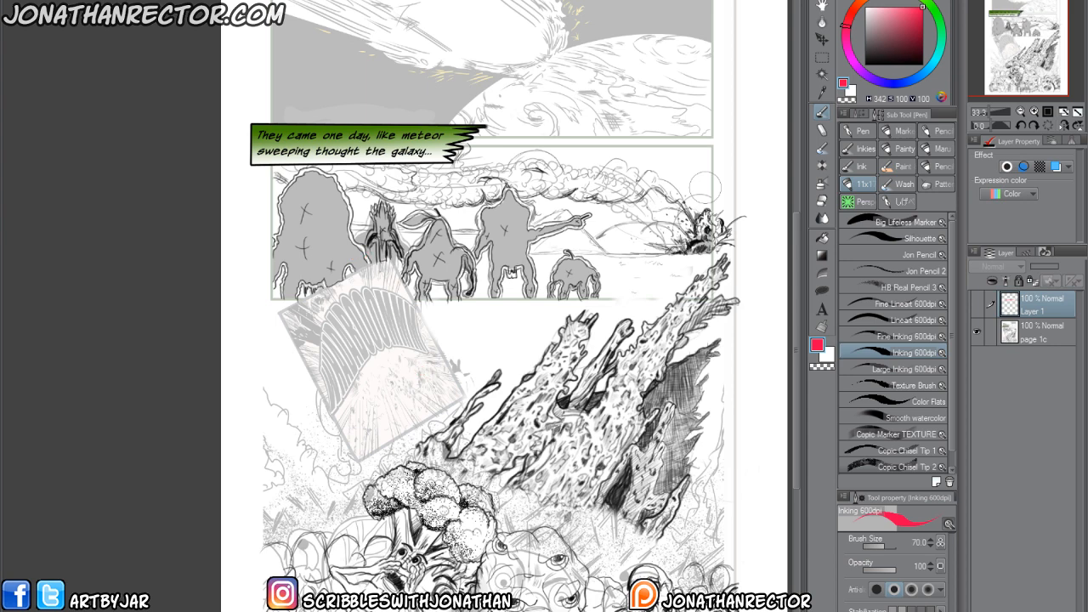
Cover the page with a new layer filled with white, and add an empty layer above it.
key(ctrl+shift+n)
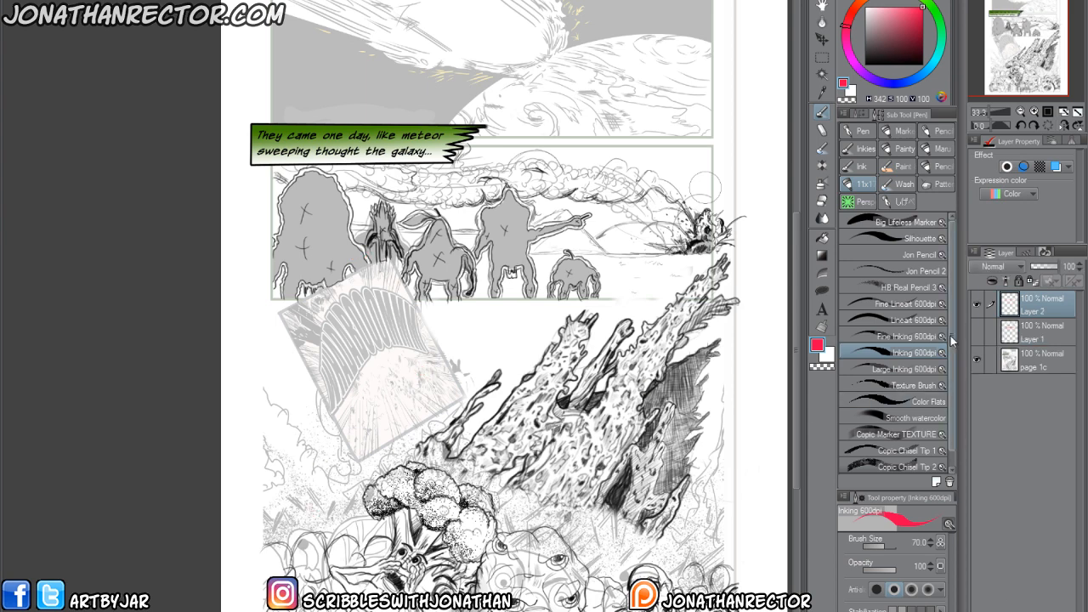
click(829, 356)
key(alt+Delete)
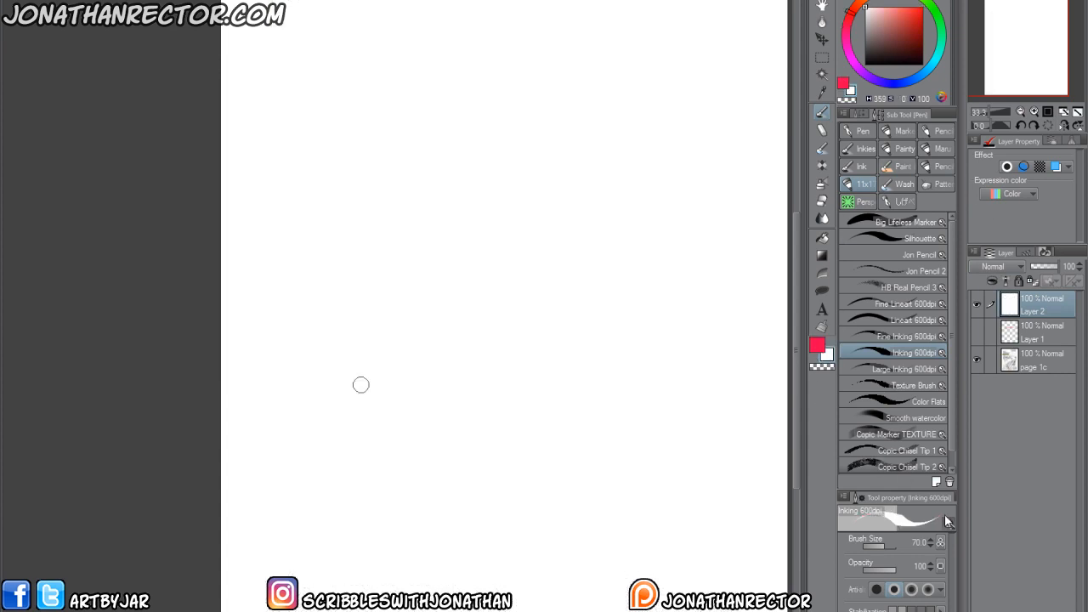
key(ctrl+shift+n)
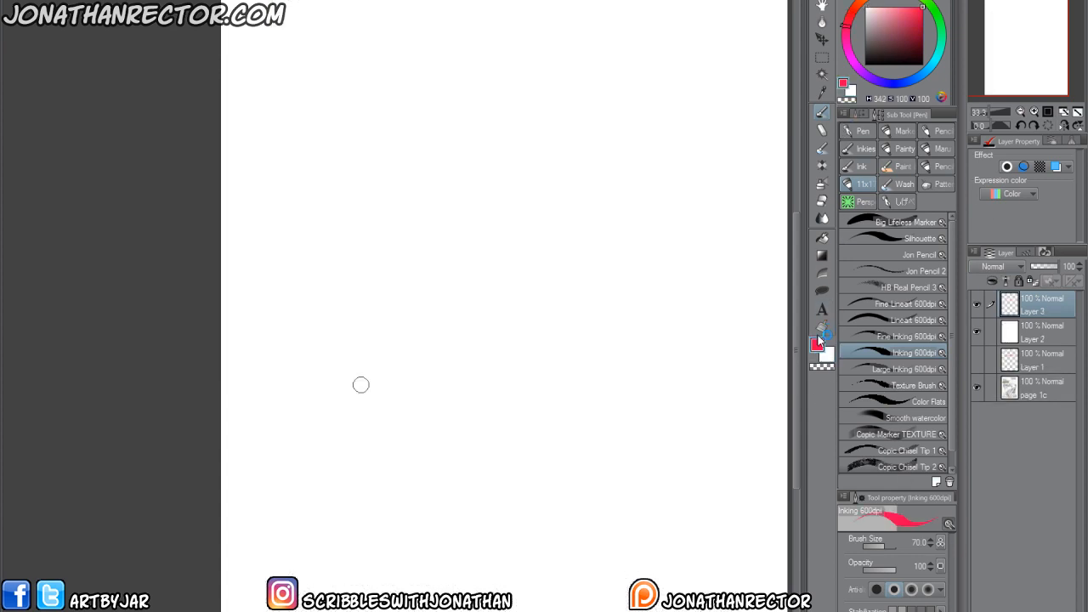
Draw two wide panel frames across the page's upper part and one large frame at its bottom in black with the Silhouette brush.
click(865, 63)
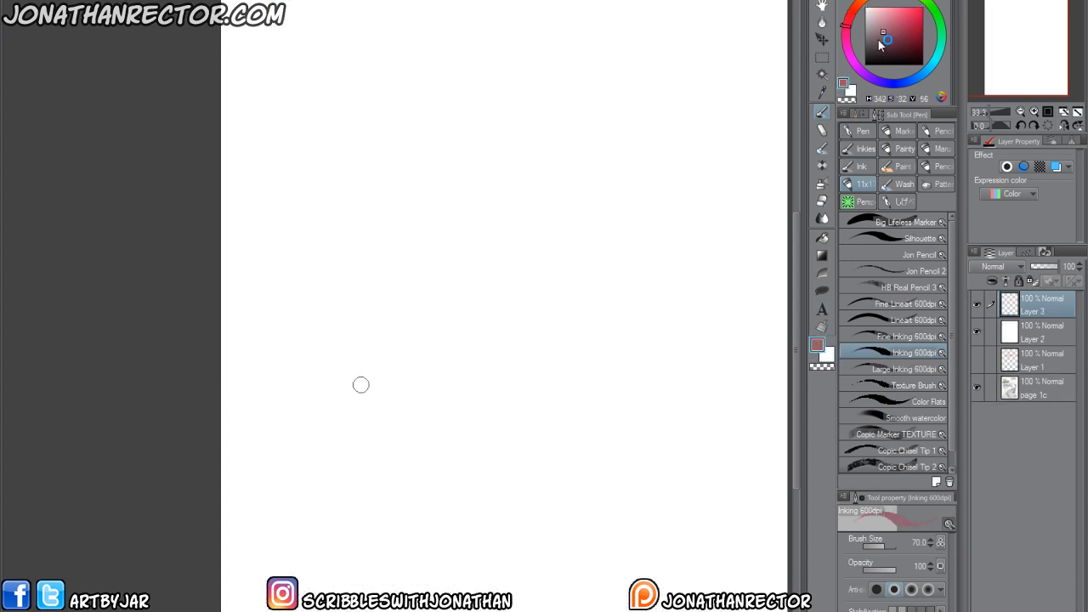
click(866, 238)
scroll(357, 338, down, 1)
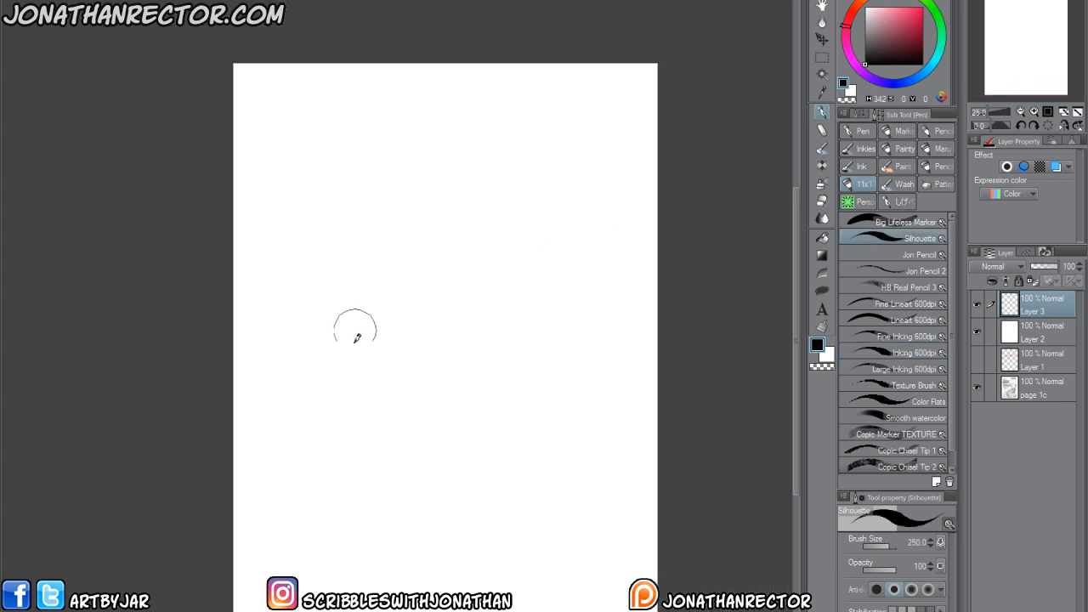
mouse_move(649, 100)
mouse_down()
mouse_move(649, 165)
mouse_move(546, 188)
mouse_move(292, 175)
mouse_move(284, 102)
mouse_move(642, 102)
mouse_move(372, 187)
mouse_move(638, 212)
mouse_move(280, 213)
mouse_move(638, 231)
mouse_move(644, 316)
mouse_move(456, 316)
mouse_up()
drag(637, 317, 295, 314)
drag(283, 214, 284, 312)
drag(278, 243, 284, 320)
drag(399, 452, 404, 423)
mouse_move(657, 587)
mouse_down()
mouse_move(657, 455)
mouse_move(396, 461)
mouse_up()
mouse_move(663, 462)
mouse_down()
mouse_move(451, 460)
mouse_move(274, 466)
mouse_move(283, 573)
mouse_up()
mouse_move(280, 446)
mouse_down()
mouse_move(280, 606)
mouse_move(658, 489)
mouse_move(410, 591)
mouse_move(280, 535)
mouse_move(431, 421)
mouse_move(650, 430)
mouse_move(311, 445)
mouse_move(636, 454)
mouse_move(578, 466)
mouse_up()
Erase the stray line running across the inside of the bottom panel frame with an enlarged eraser.
key(e)
key(bracketright)
mouse_move(520, 447)
mouse_down()
mouse_move(345, 462)
mouse_move(352, 450)
mouse_move(455, 446)
mouse_up()
key(p)
Squash the two upper panel frames vertically toward the page's top edge with a rectangular selection, and deselect.
click(821, 57)
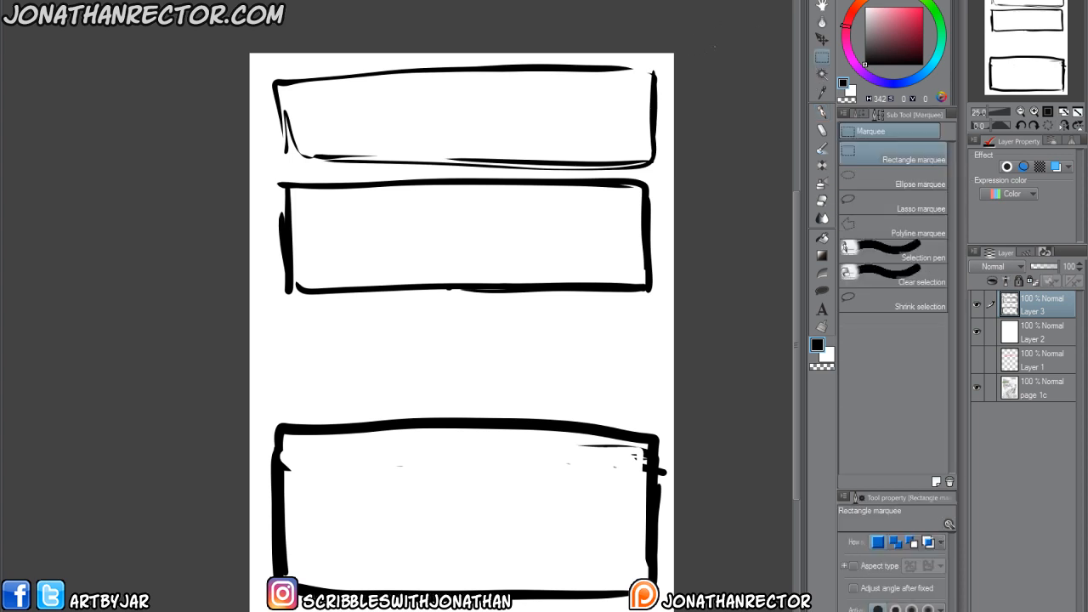
drag(718, 46, 245, 325)
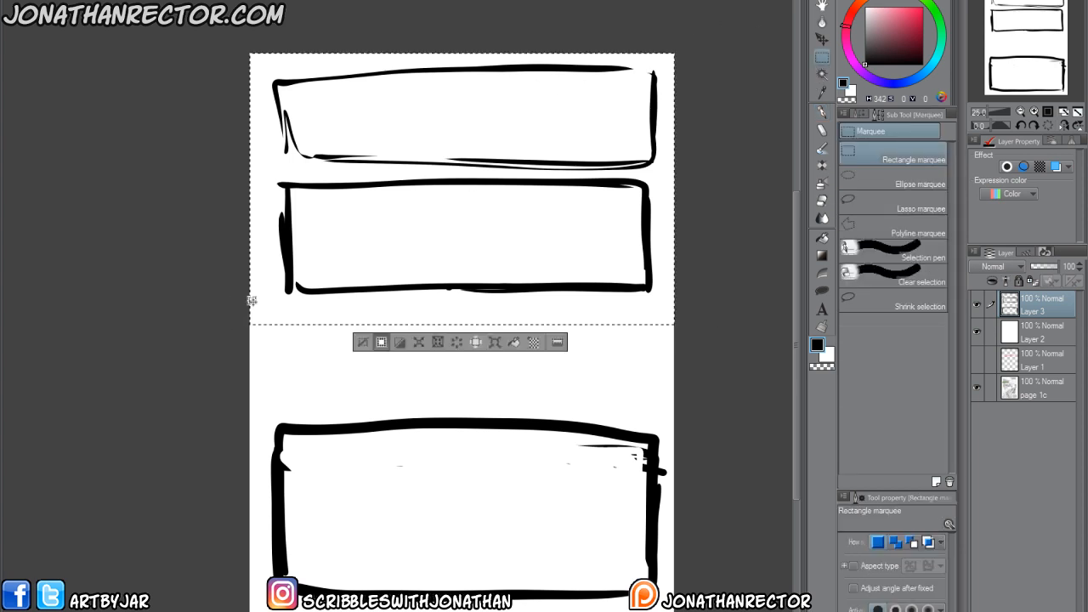
click(418, 342)
drag(457, 326, 462, 237)
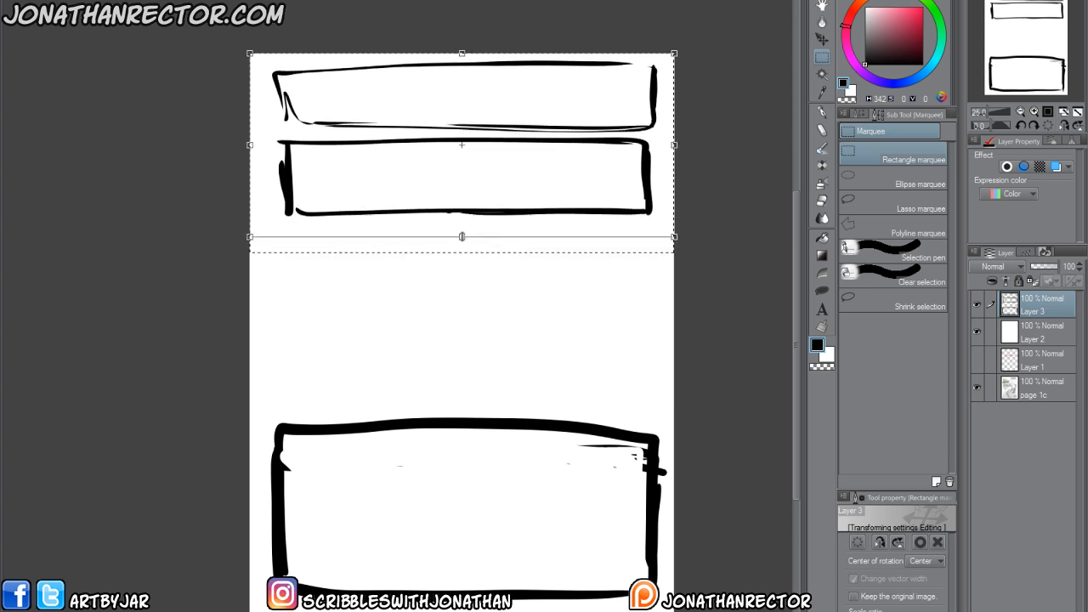
key(Return)
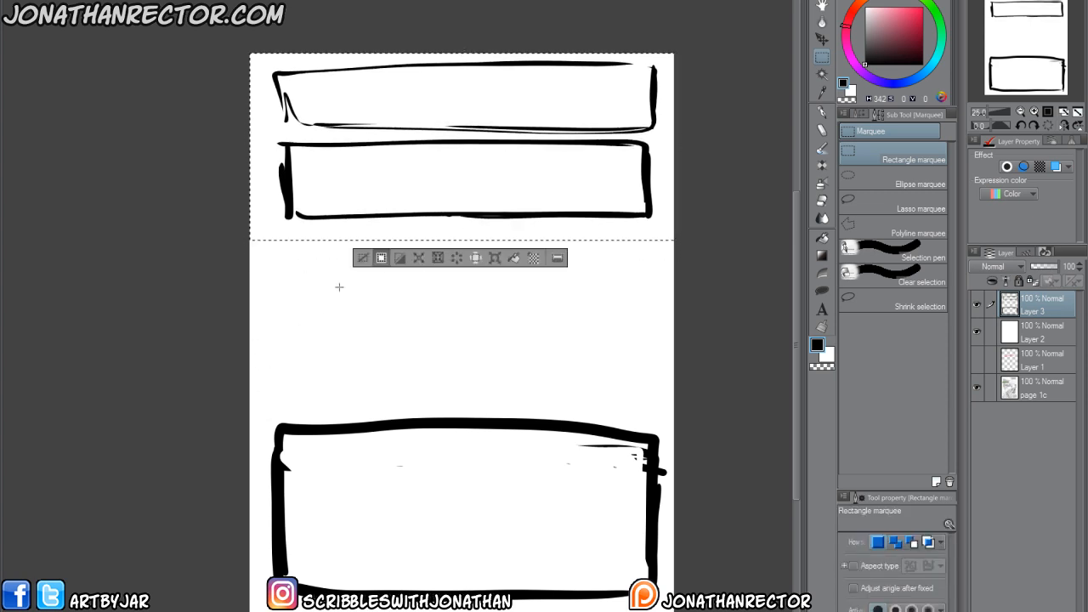
click(363, 258)
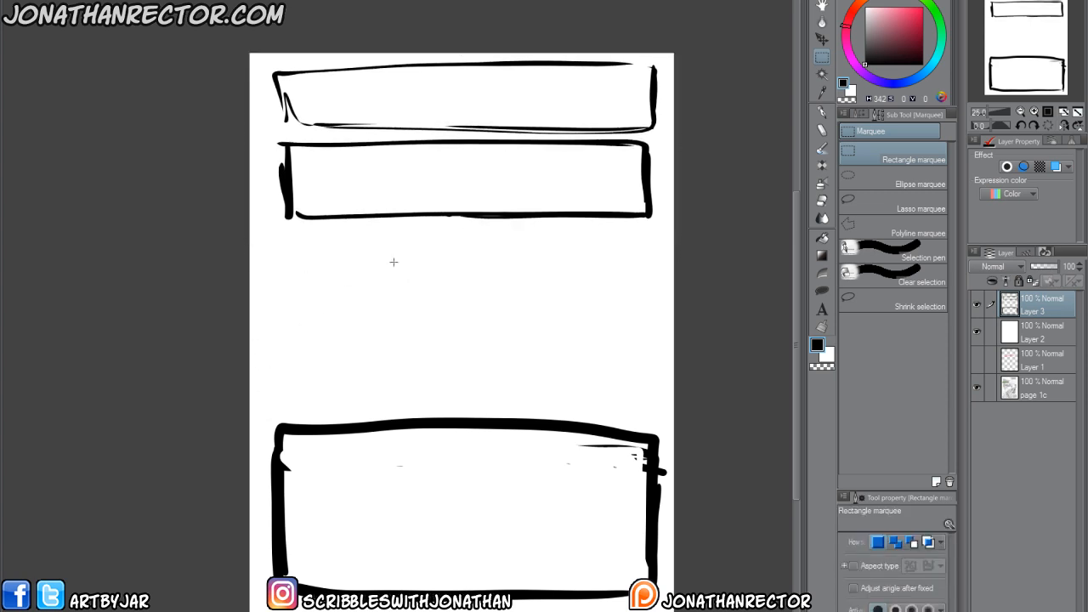
Shorten the large bottom panel frame slightly by lowering its upper edge, and deselect.
drag(680, 411, 213, 611)
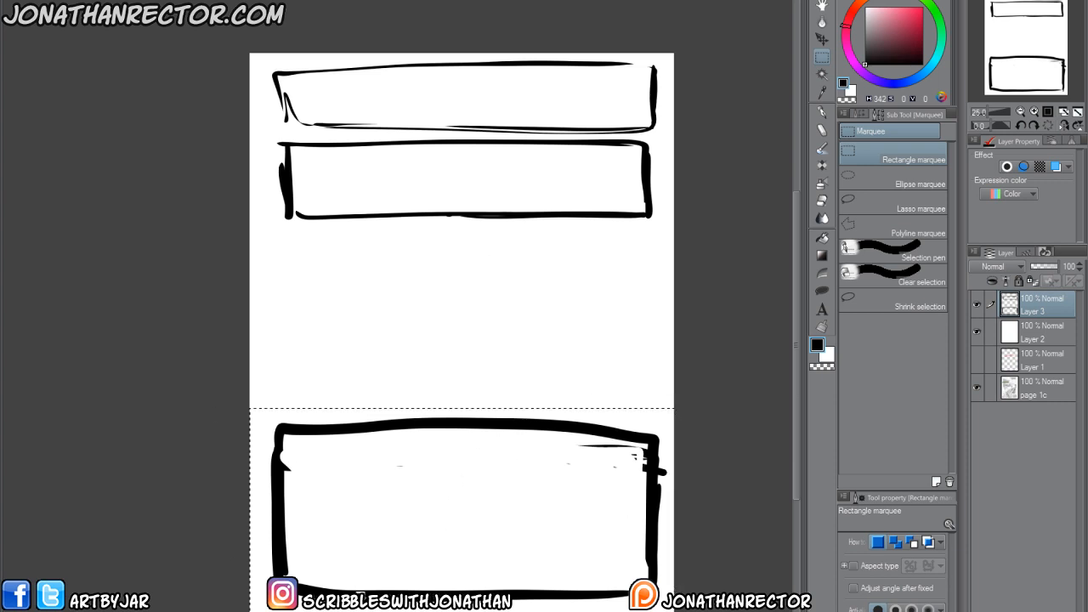
key(ctrl+t)
drag(462, 409, 462, 433)
key(Return)
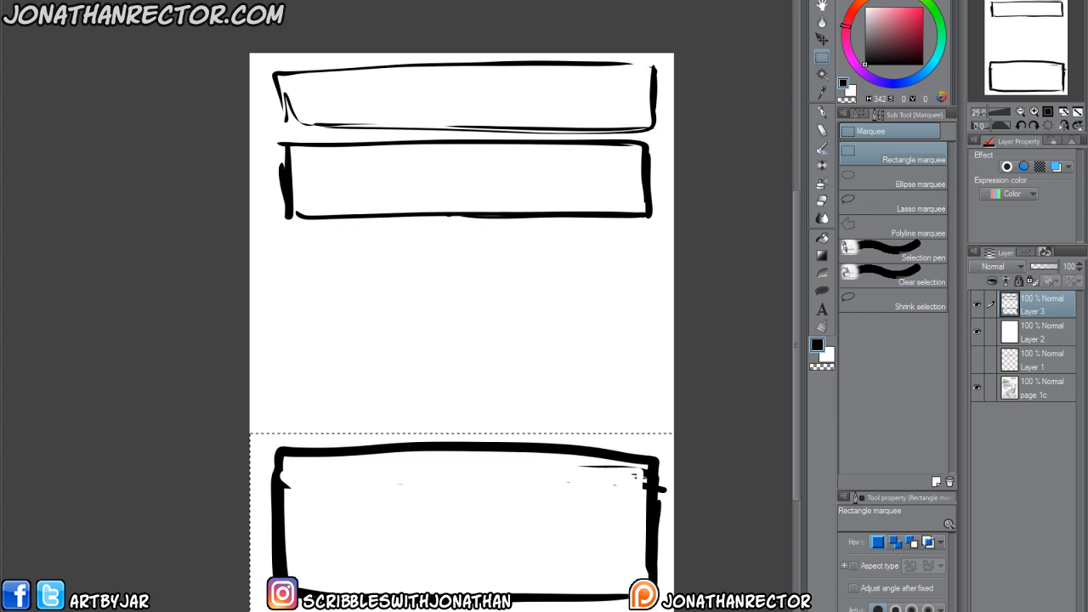
key(ctrl+d)
Add a new layer above the panel frames, and hide and reshow the upper layers to compare the layout with the original page.
key(p)
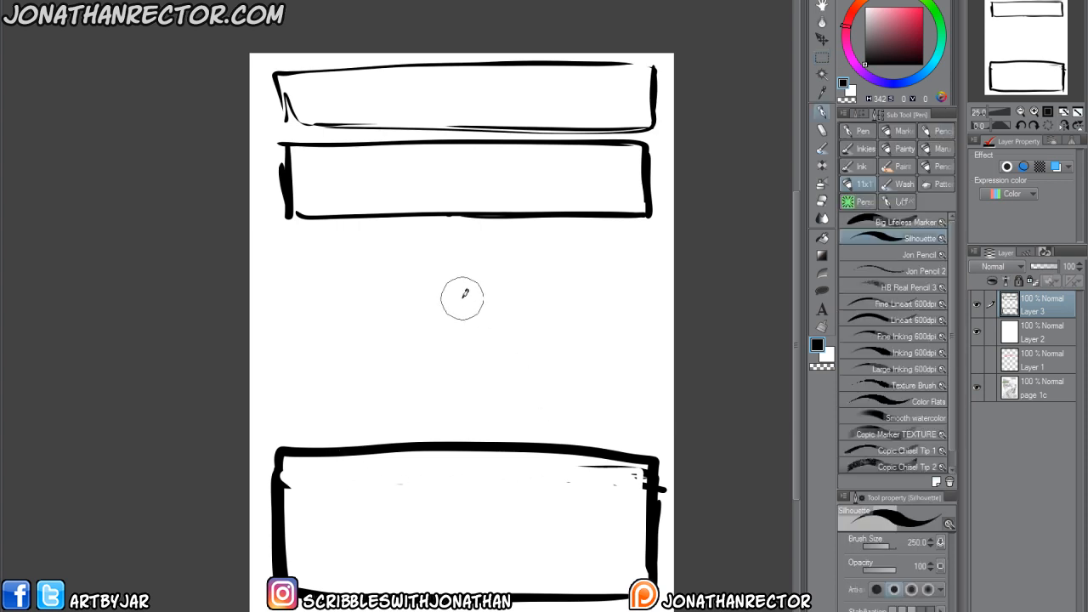
key(ctrl+shift+n)
drag(388, 323, 407, 426)
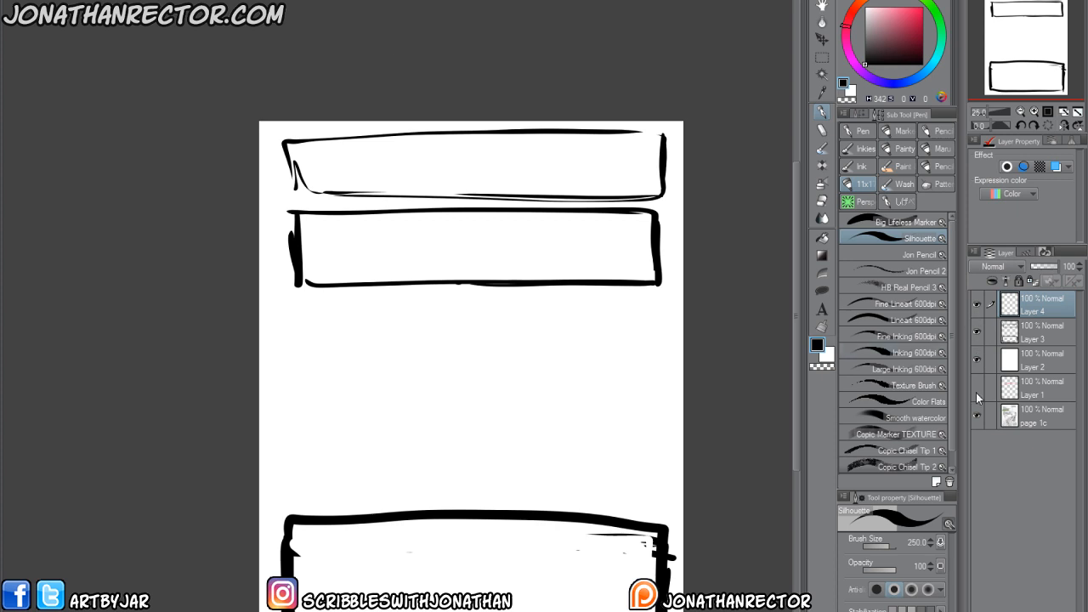
drag(976, 307, 977, 369)
drag(406, 430, 407, 468)
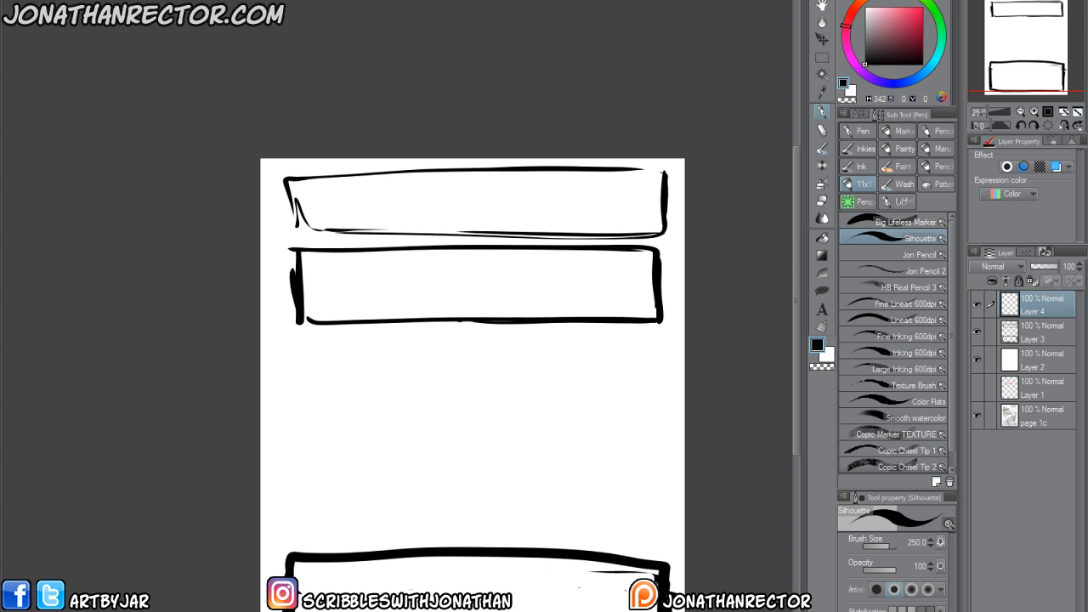
drag(977, 305, 978, 364)
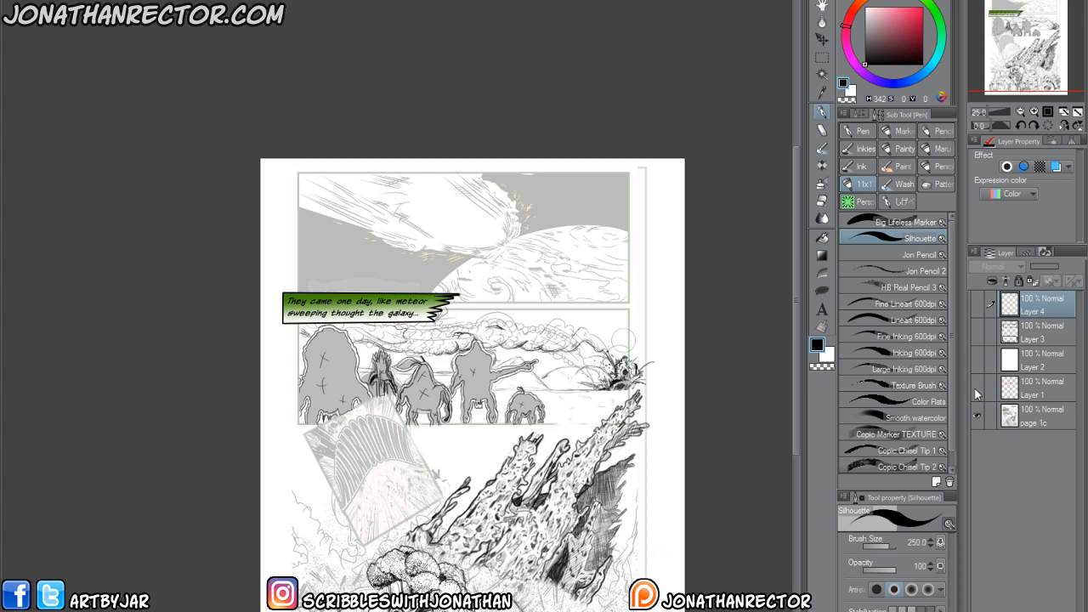
drag(976, 345, 977, 303)
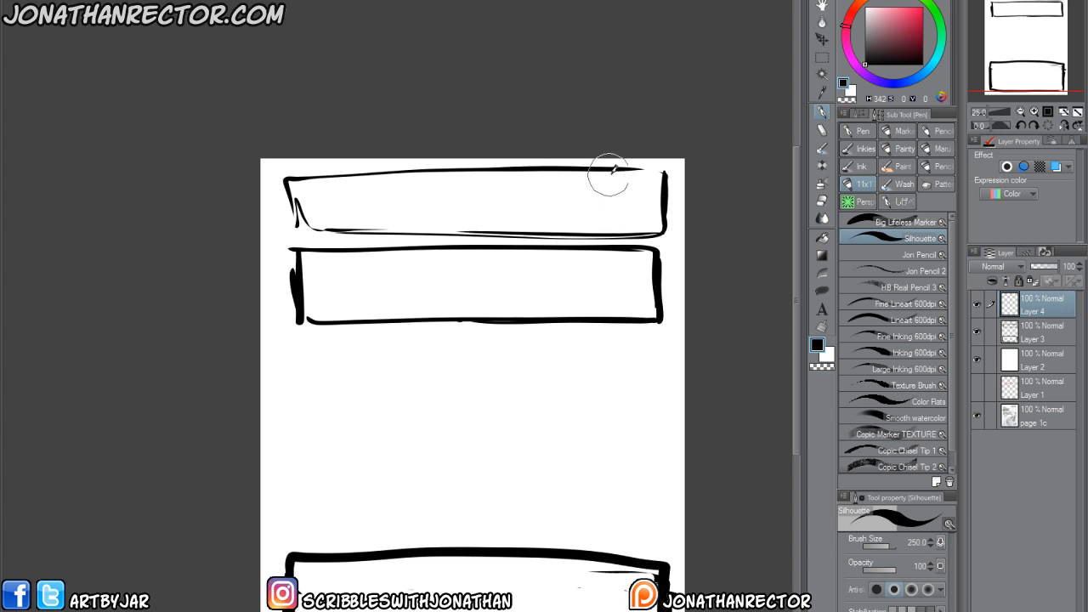
Scribble a slanted black mass in the right half of the top panel and a small meteor with a dotted trail left of it.
drag(611, 173, 489, 211)
mouse_move(552, 172)
mouse_down()
mouse_move(453, 242)
mouse_move(499, 233)
mouse_up()
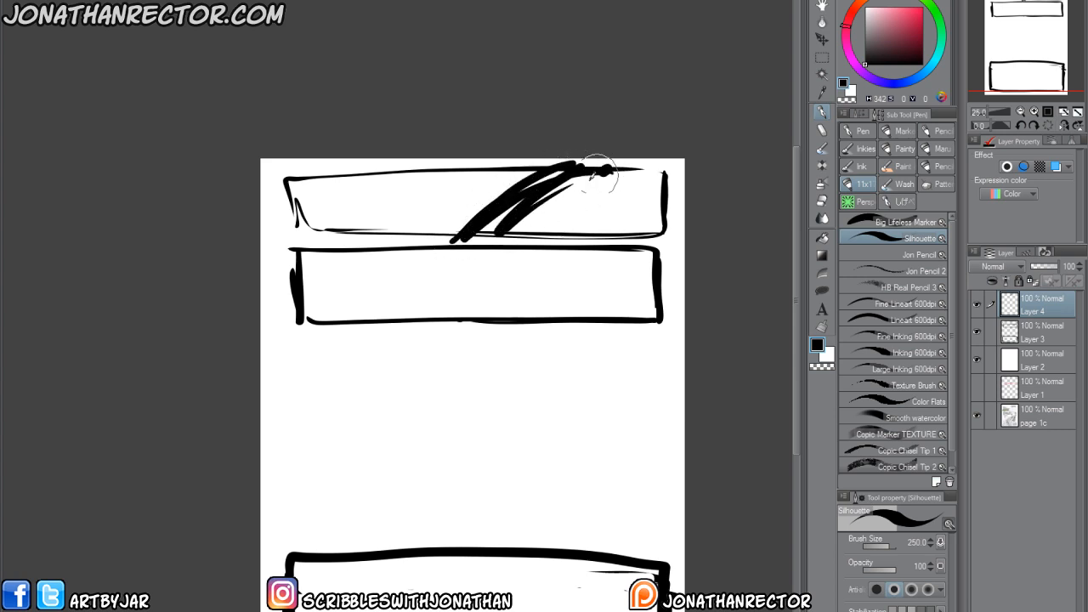
mouse_move(600, 173)
mouse_down()
mouse_move(550, 229)
mouse_move(652, 196)
mouse_up()
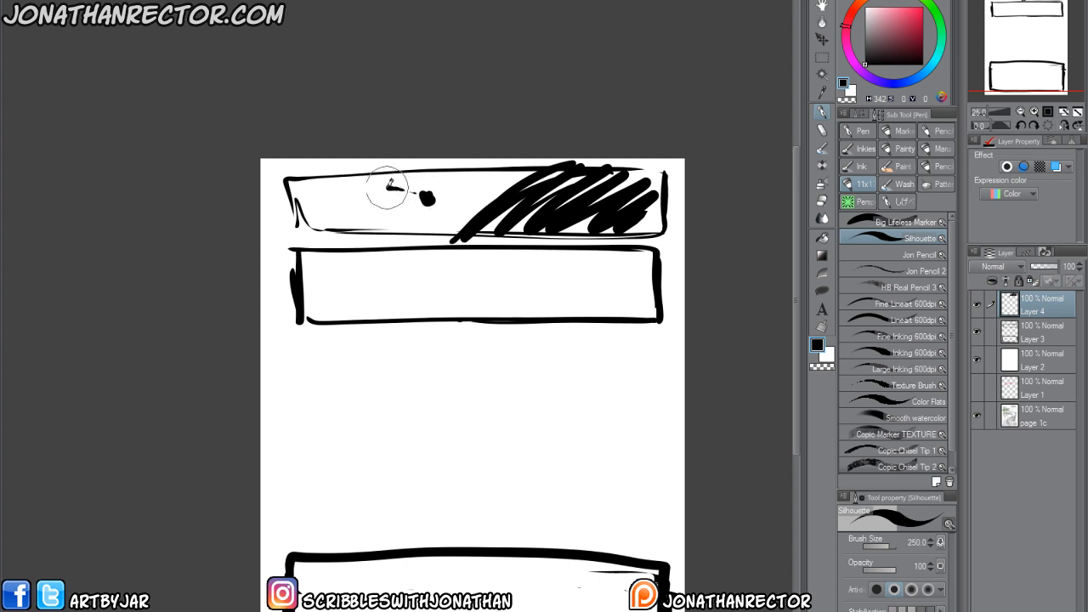
drag(387, 187, 422, 194)
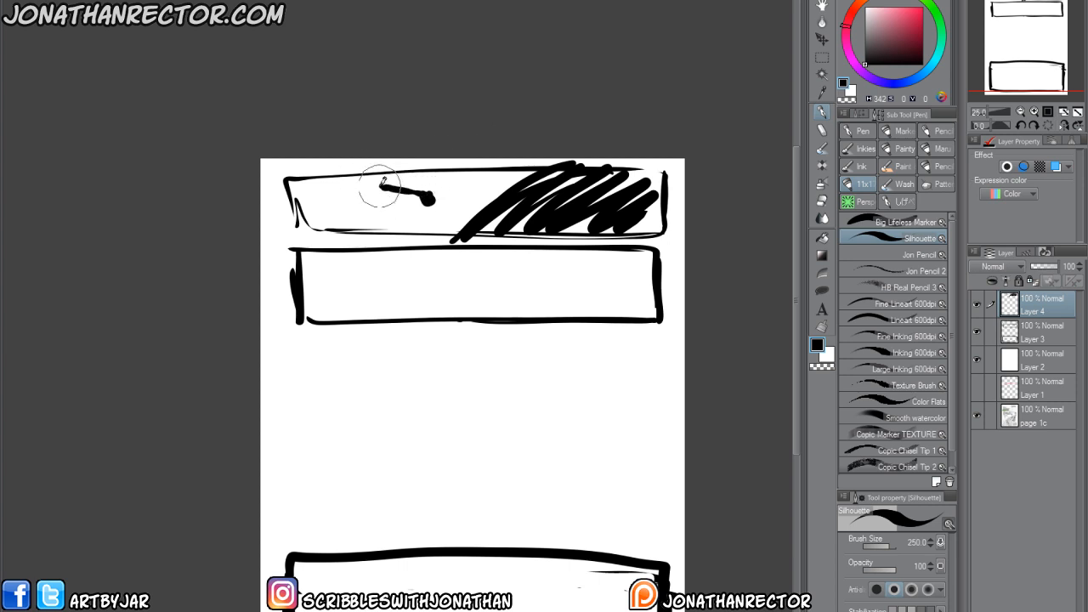
drag(423, 194, 426, 193)
mouse_move(565, 179)
mouse_down()
mouse_move(422, 216)
mouse_move(558, 179)
mouse_move(426, 225)
mouse_move(562, 196)
mouse_move(392, 206)
mouse_move(414, 189)
mouse_move(362, 170)
mouse_move(404, 184)
mouse_move(360, 187)
mouse_move(416, 187)
mouse_move(337, 179)
mouse_up()
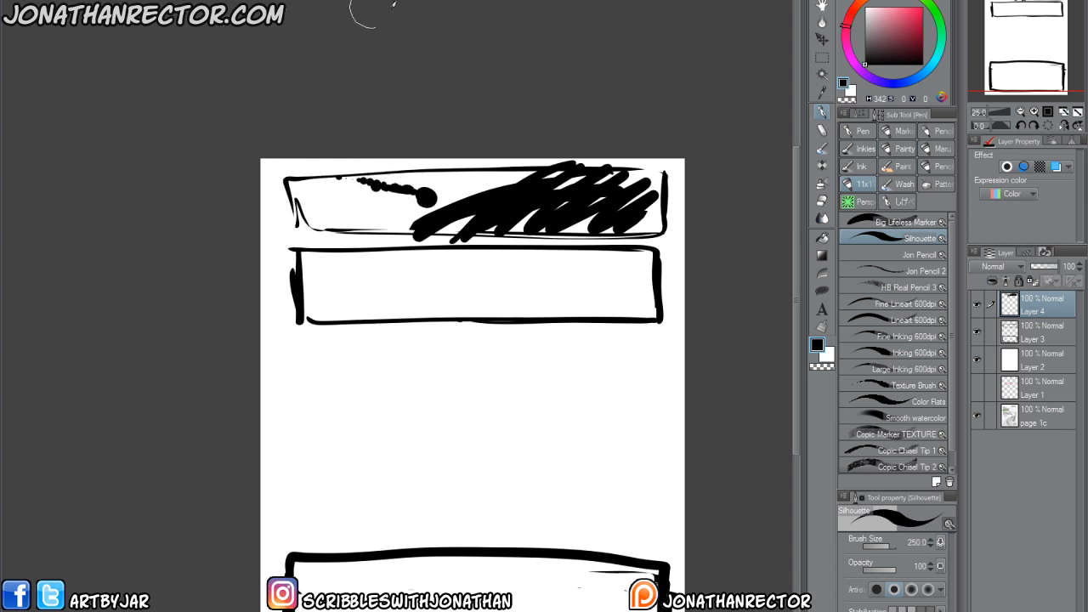
Compare the thumbnail with the original page and darken the black mass toward the top panel's right edge.
drag(977, 306, 977, 360)
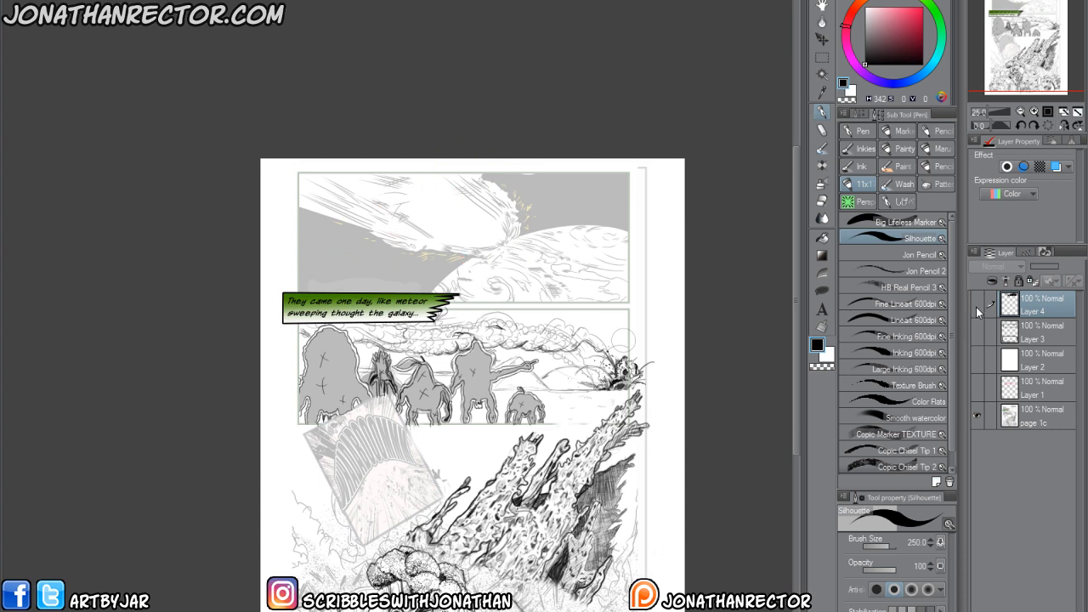
drag(976, 306, 977, 360)
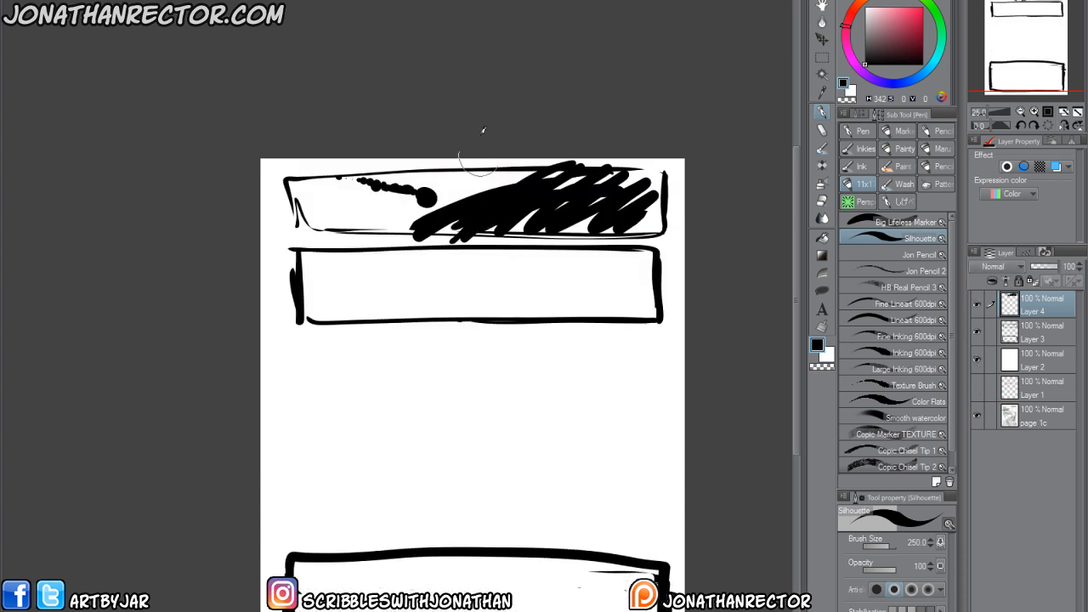
mouse_move(594, 176)
mouse_down()
mouse_move(652, 219)
mouse_move(580, 225)
mouse_up()
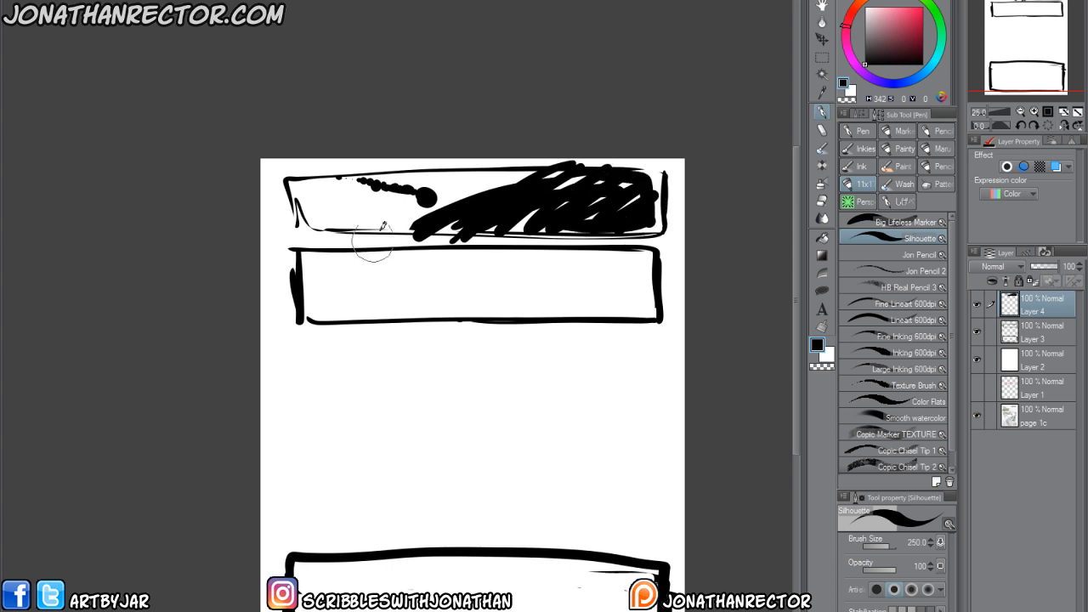
Set the Silhouette brush size to 120 and check the thumbnail against the original silhouettes panel by toggling the upper layers.
key(bracketleft)
key(bracketleft)
key(bracketleft)
drag(375, 286, 380, 289)
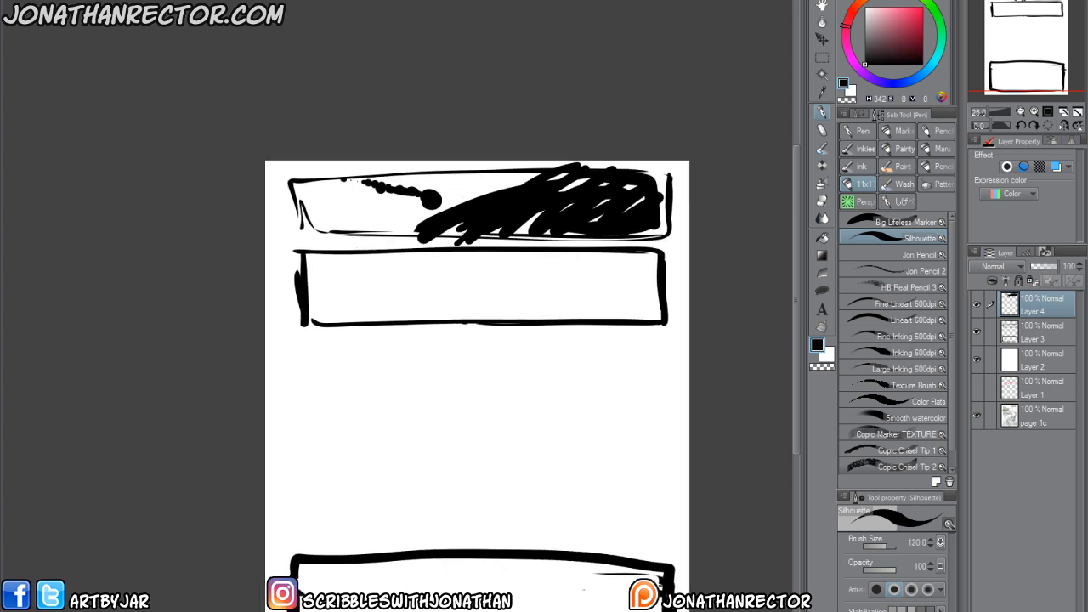
drag(977, 304, 975, 370)
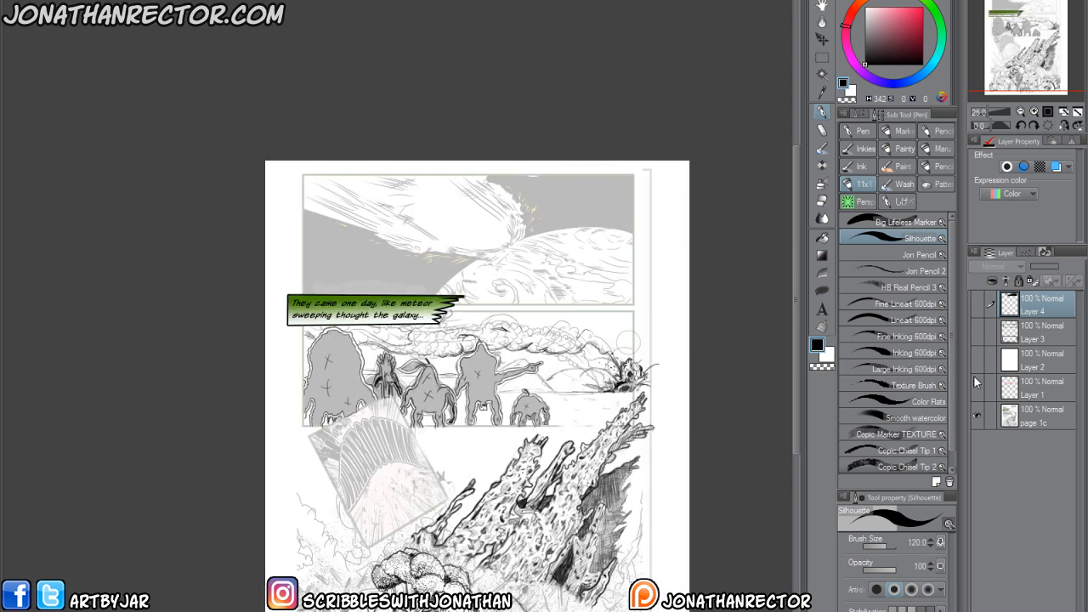
drag(977, 303, 978, 369)
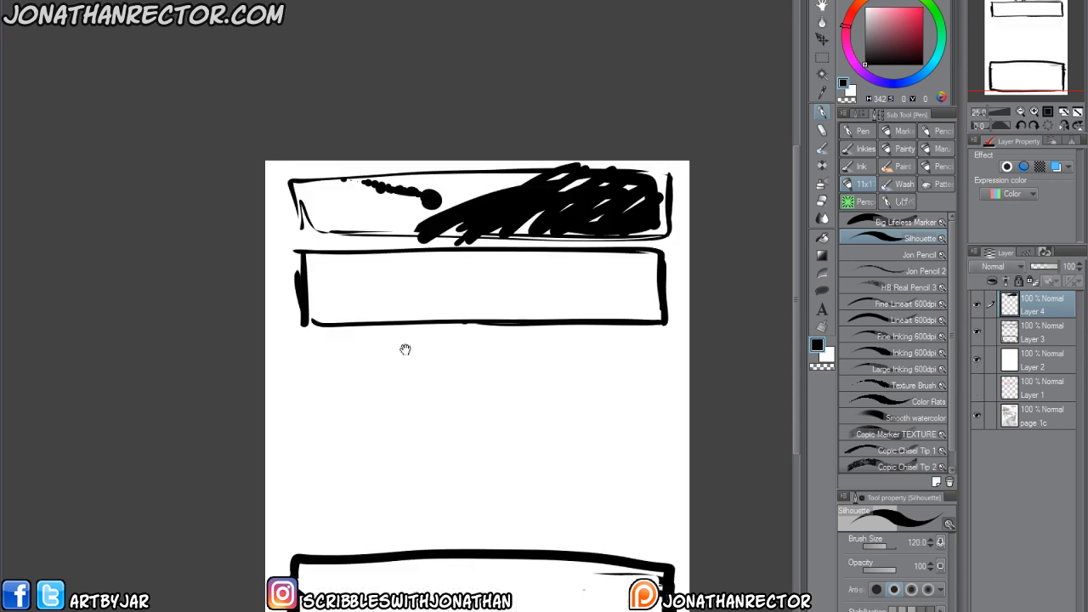
drag(398, 315, 415, 336)
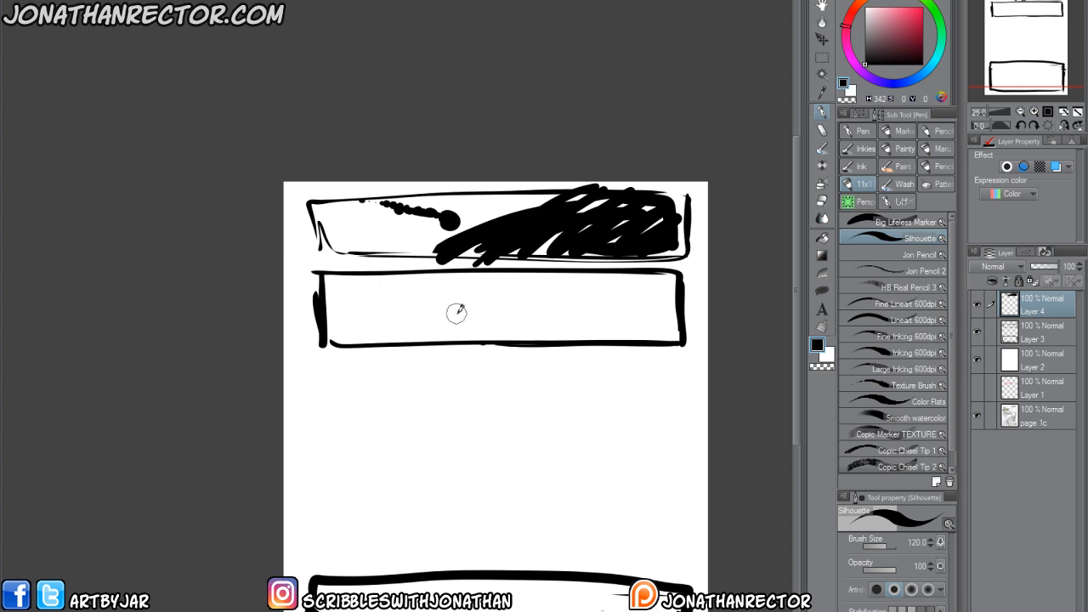
Sketch a row of silhouettes shrinking from left to right in the second panel, add a ground line, and blacken the leftmost figure.
mouse_move(431, 316)
mouse_down()
mouse_move(460, 322)
mouse_move(440, 310)
mouse_move(452, 304)
mouse_move(432, 304)
mouse_move(438, 289)
mouse_move(434, 307)
mouse_move(467, 321)
mouse_move(418, 322)
mouse_move(464, 331)
mouse_move(375, 318)
mouse_move(392, 336)
mouse_move(379, 298)
mouse_move(335, 342)
mouse_up()
mouse_move(323, 293)
mouse_down()
mouse_move(346, 335)
mouse_move(330, 272)
mouse_move(337, 301)
mouse_up()
drag(344, 319, 362, 344)
drag(321, 271, 338, 329)
mouse_move(498, 307)
mouse_down()
mouse_move(507, 333)
mouse_move(380, 334)
mouse_move(402, 329)
mouse_move(366, 323)
mouse_up()
drag(356, 317, 349, 318)
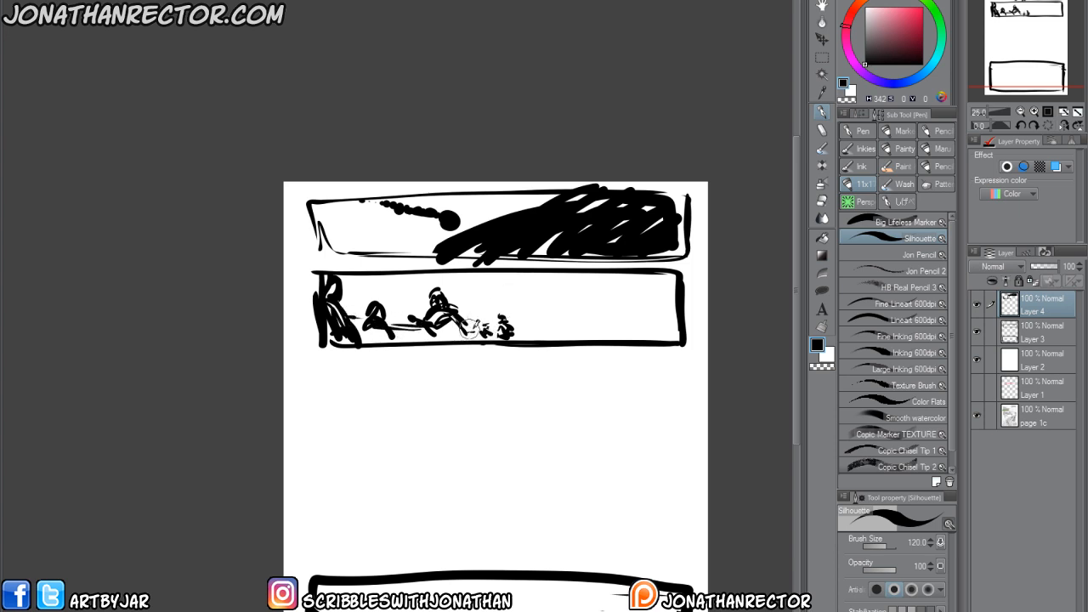
mouse_move(509, 332)
mouse_down()
mouse_move(641, 340)
mouse_move(524, 329)
mouse_up()
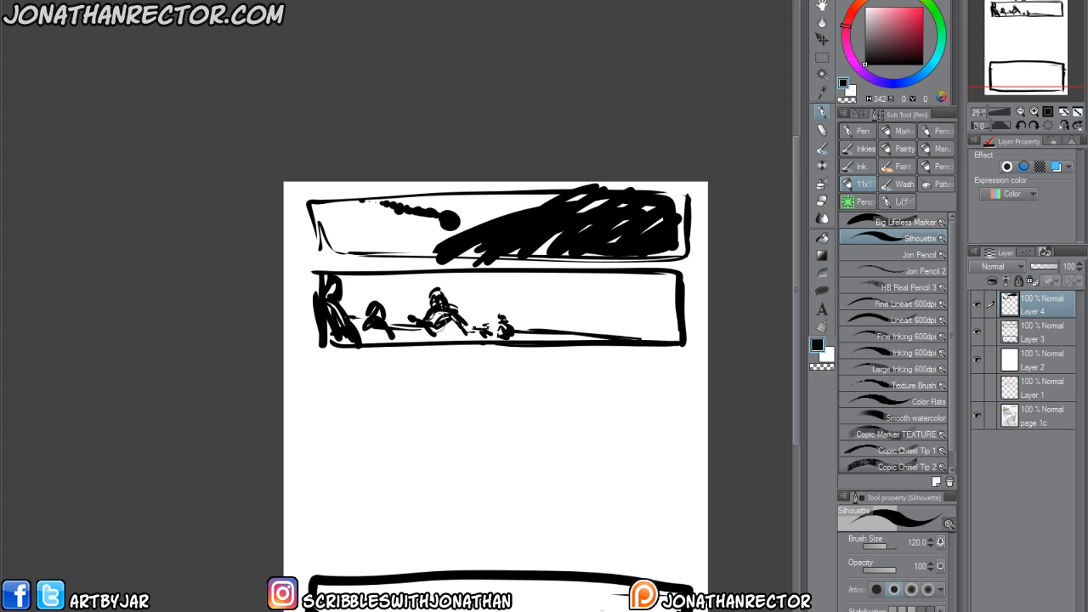
mouse_move(372, 308)
mouse_down()
mouse_move(396, 338)
mouse_move(356, 326)
mouse_move(343, 300)
mouse_move(323, 333)
mouse_up()
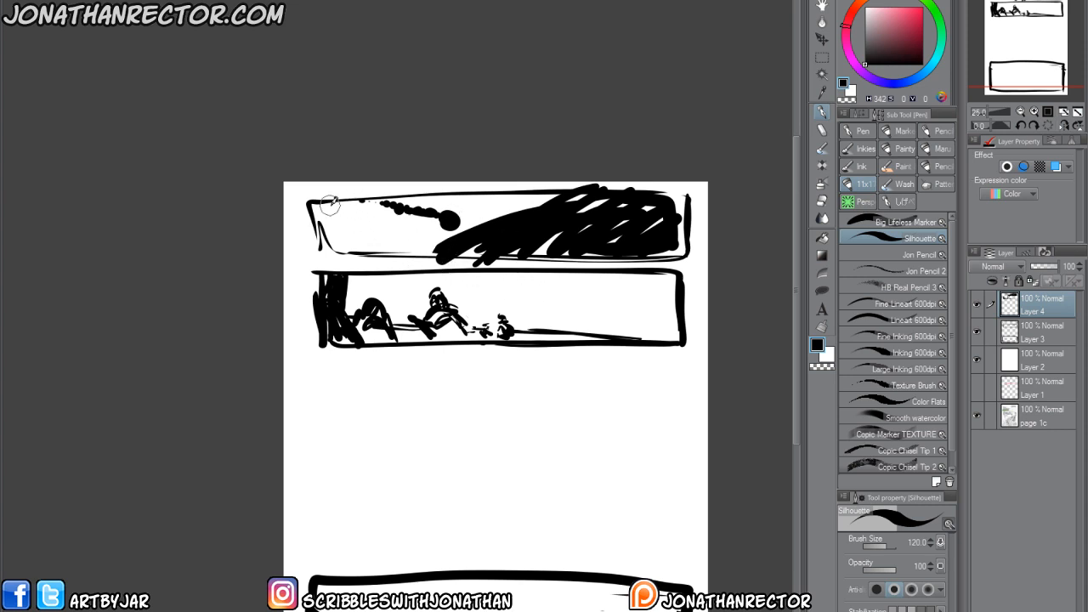
Draw an arrow under the meteor trail and a thick arcing trail ending in a jagged explosion burst at the second panel's right side.
mouse_move(363, 215)
mouse_down()
mouse_move(416, 230)
mouse_move(401, 233)
mouse_up()
drag(505, 270, 588, 317)
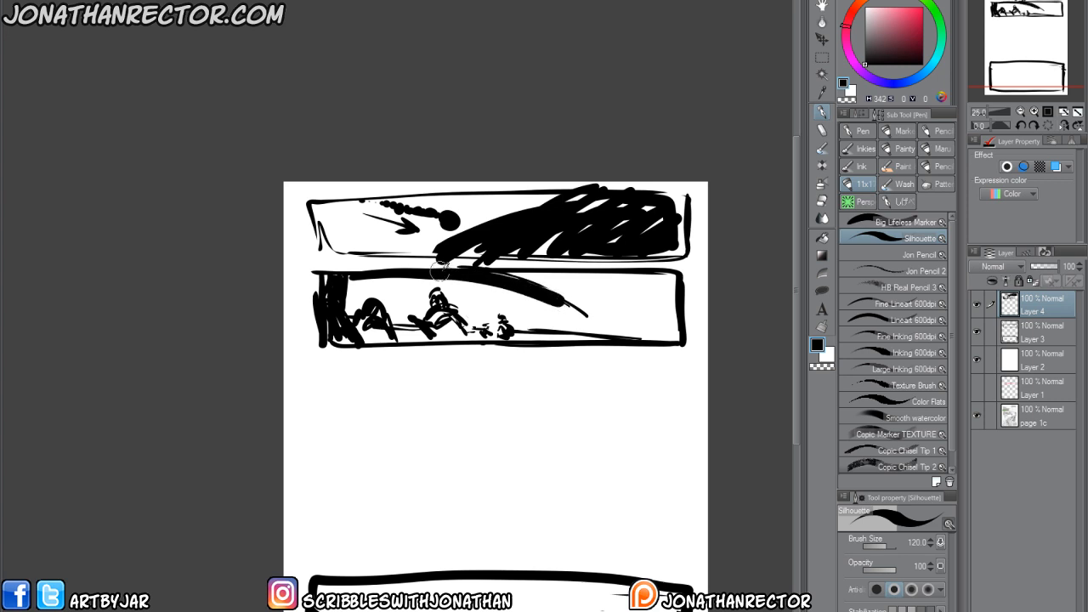
mouse_move(442, 270)
mouse_down()
mouse_move(503, 275)
mouse_move(608, 325)
mouse_up()
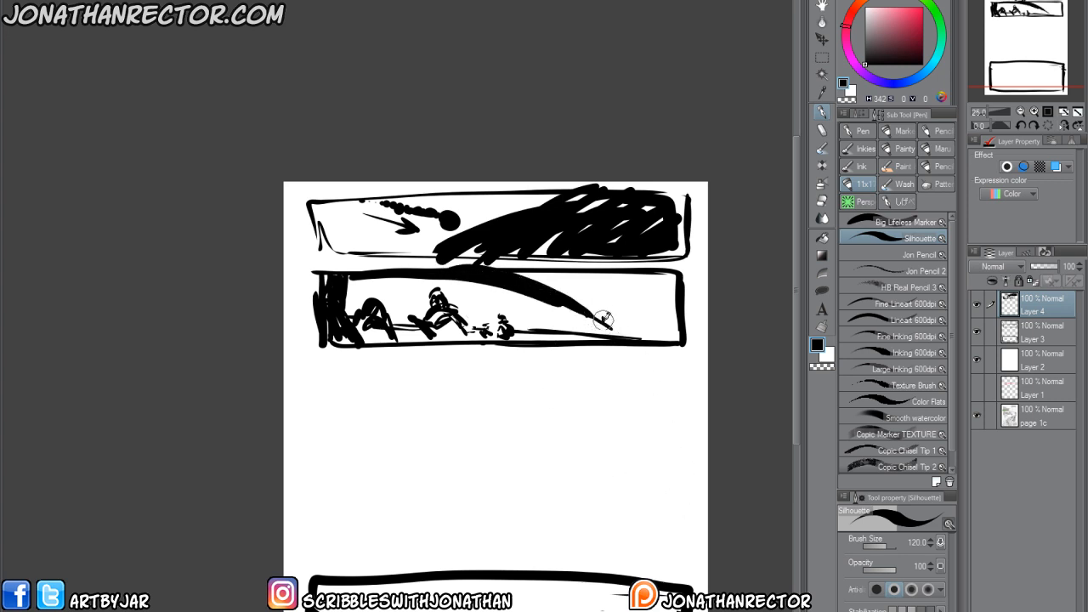
mouse_move(606, 316)
mouse_down()
mouse_move(621, 282)
mouse_move(630, 312)
mouse_move(659, 286)
mouse_move(642, 321)
mouse_up()
mouse_move(658, 317)
mouse_down()
mouse_move(637, 338)
mouse_move(583, 324)
mouse_up()
drag(552, 311, 579, 331)
mouse_move(605, 307)
mouse_down()
mouse_move(598, 316)
mouse_move(629, 280)
mouse_up()
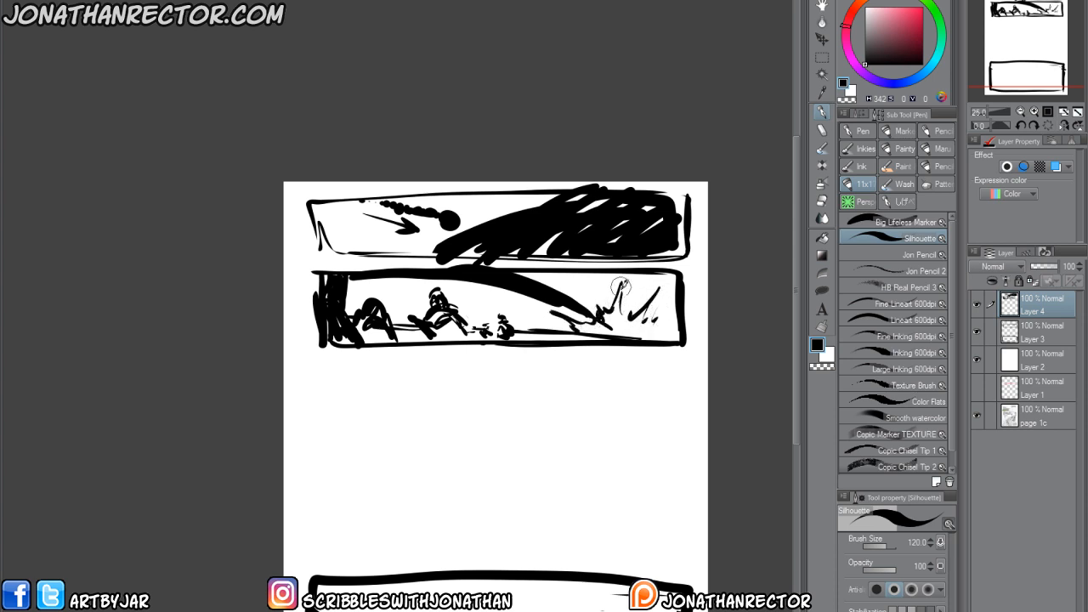
mouse_move(619, 325)
mouse_down()
mouse_move(651, 308)
mouse_move(657, 325)
mouse_up()
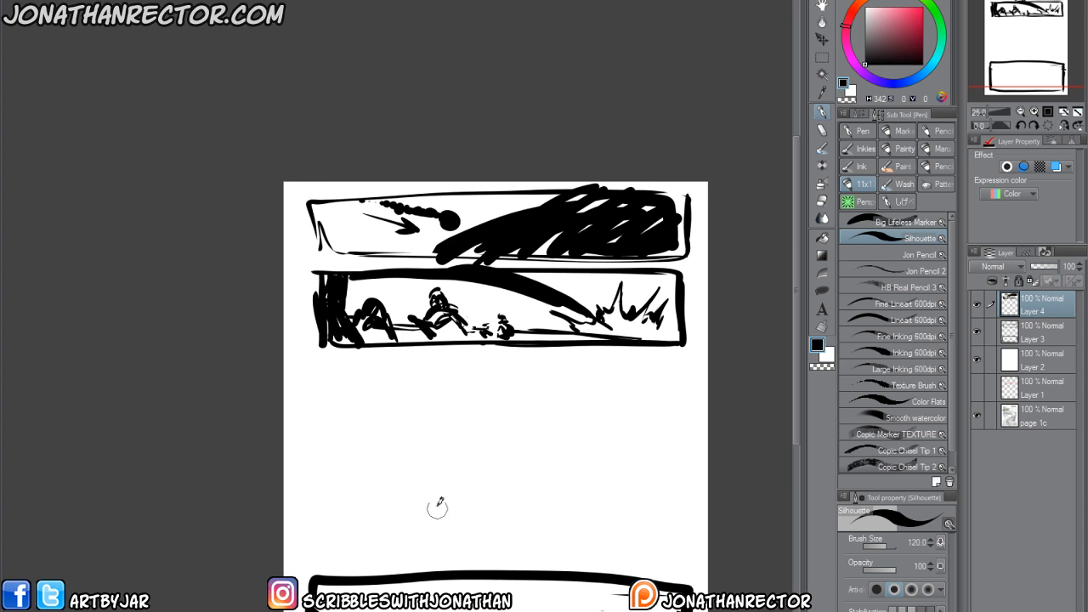
Letter a large KABOOM across the blank area below the second panel with the Silhouette brush at size 100.
key(b)
drag(393, 478, 400, 408)
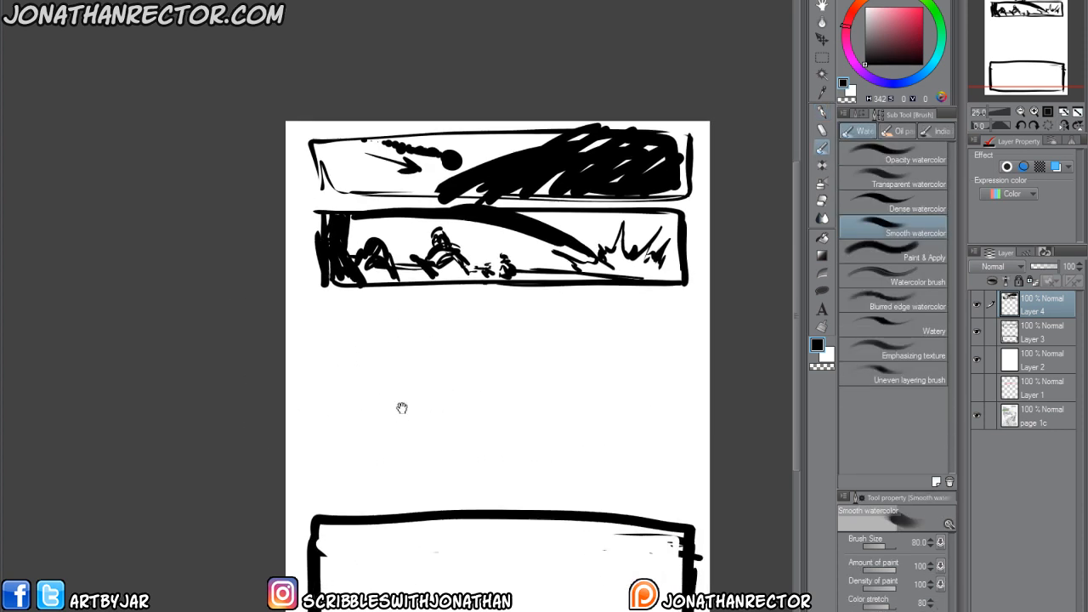
key(p)
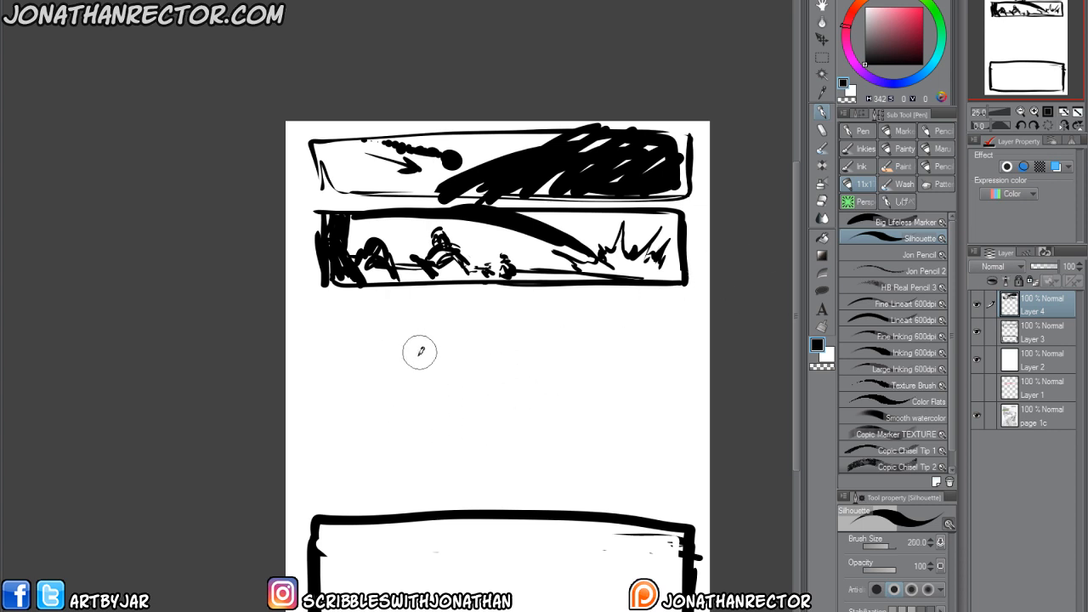
key(bracketleft)
key(bracketleft)
key(bracketleft)
key(bracketleft)
key(bracketleft)
drag(294, 320, 333, 434)
mouse_move(317, 306)
mouse_down()
mouse_move(371, 427)
mouse_move(374, 308)
mouse_up()
drag(374, 309, 420, 396)
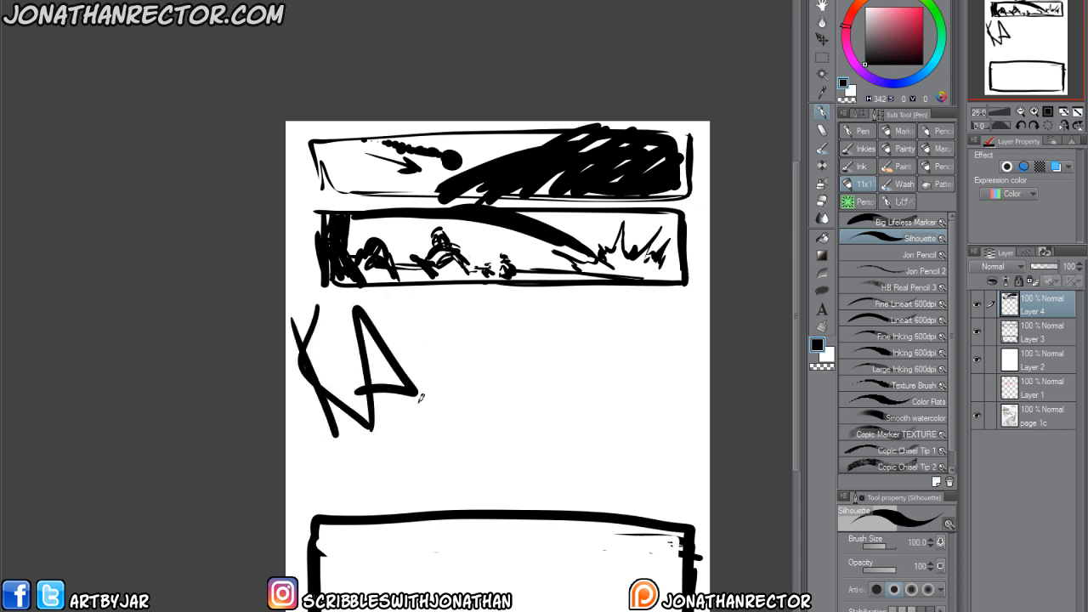
drag(433, 303, 437, 417)
drag(441, 310, 444, 411)
drag(491, 305, 539, 308)
mouse_move(566, 334)
mouse_down()
mouse_move(557, 382)
mouse_move(631, 368)
mouse_up()
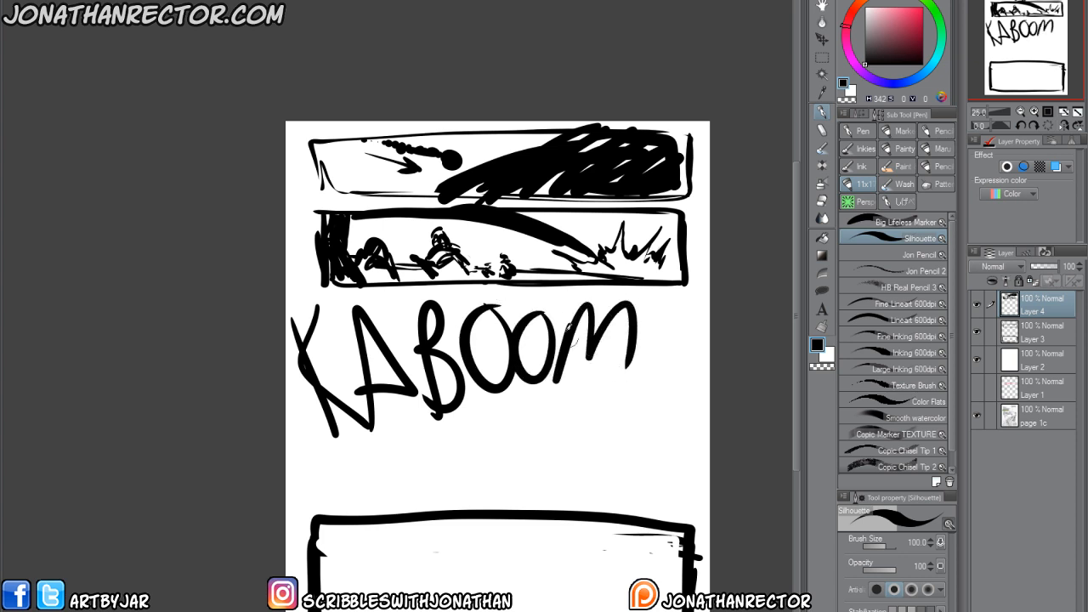
Draw several thin, roughly horizontal ground lines between the KABOOM lettering and the bottom panel.
drag(455, 433, 441, 414)
drag(432, 466, 661, 497)
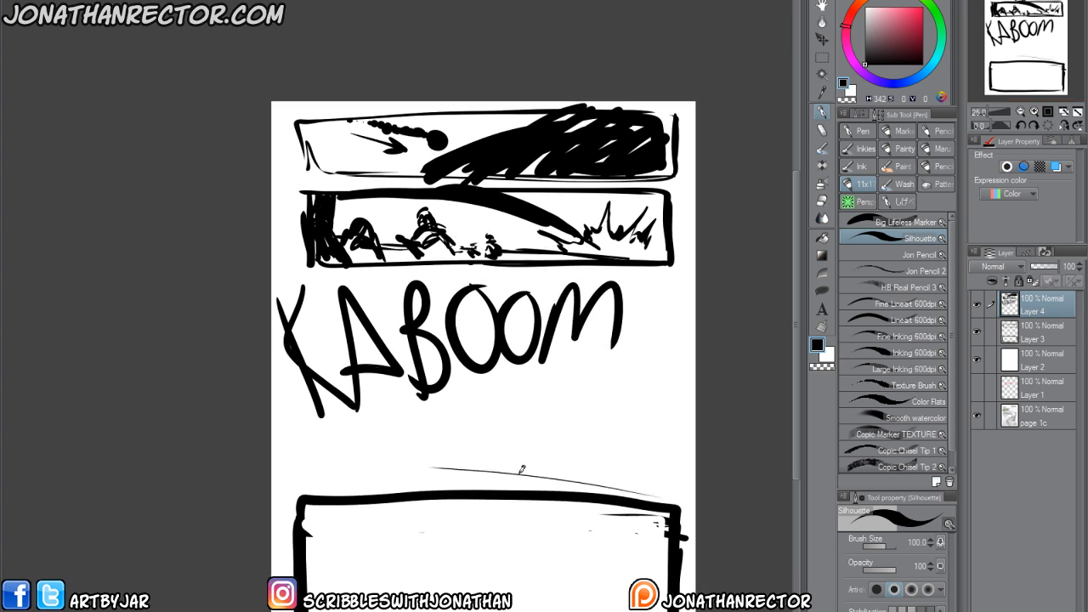
drag(384, 452, 574, 471)
drag(286, 482, 689, 465)
drag(388, 465, 570, 473)
drag(400, 454, 560, 463)
Hatch diagonal strokes down the page's right edge, converging on the ground line, and start a matching stroke on the left.
drag(626, 416, 582, 471)
mouse_move(369, 417)
mouse_down()
mouse_move(415, 472)
mouse_move(406, 463)
mouse_up()
mouse_move(679, 340)
mouse_down()
mouse_move(608, 469)
mouse_move(644, 389)
mouse_up()
drag(697, 236, 650, 355)
drag(695, 255, 649, 352)
mouse_move(697, 221)
mouse_down()
mouse_move(666, 301)
mouse_move(675, 259)
mouse_up()
drag(697, 181, 676, 243)
drag(696, 127, 676, 192)
drag(696, 149, 673, 217)
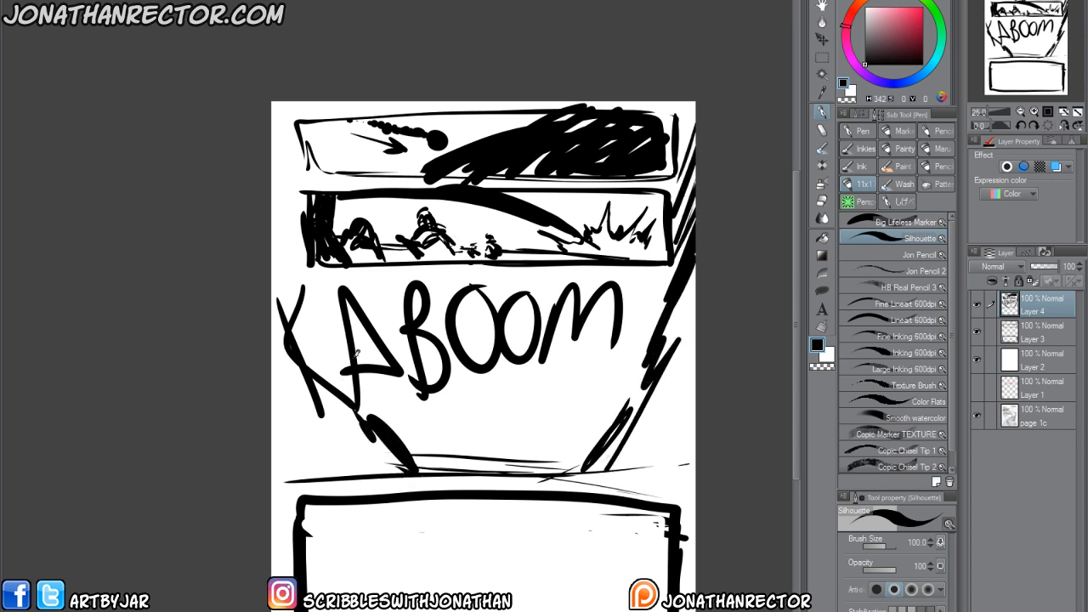
Hatch diagonal black strokes up the page's left edge, slanting inward toward the ground line.
drag(349, 412, 379, 454)
drag(326, 392, 364, 434)
drag(288, 315, 342, 378)
drag(272, 269, 325, 349)
drag(271, 228, 313, 291)
drag(272, 199, 298, 242)
Add low radiating strokes along the ground line at both sides and thicken the slanted strokes on the right.
drag(317, 430, 400, 468)
drag(306, 451, 396, 472)
drag(273, 457, 363, 473)
drag(272, 469, 360, 473)
drag(579, 459, 659, 447)
drag(688, 439, 612, 467)
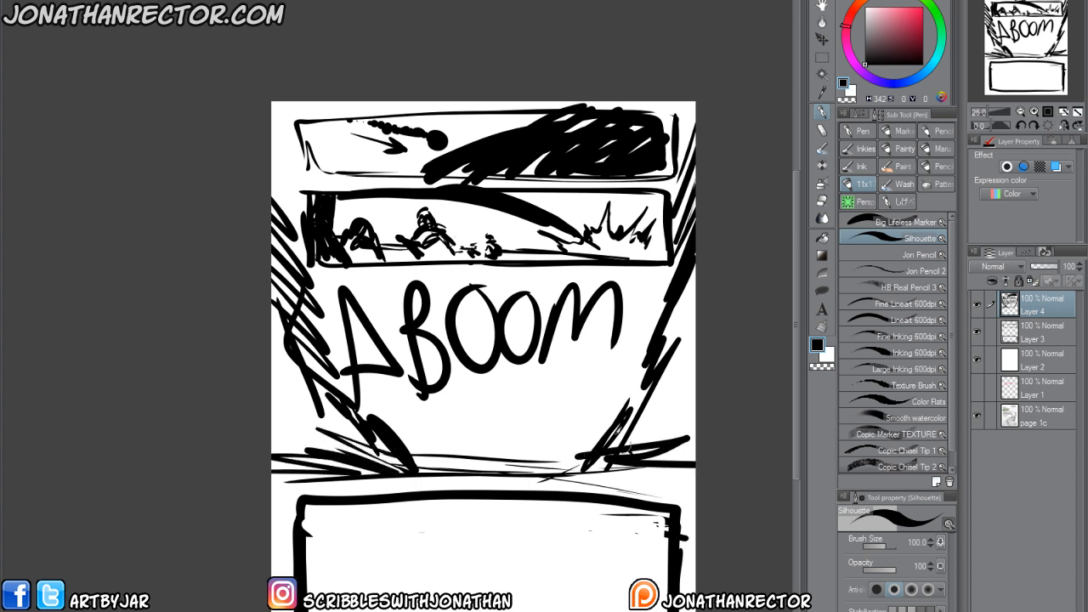
drag(648, 351, 608, 428)
drag(643, 384, 613, 423)
Thicken the KABOOM letters with heavy black strokes and add a thin curve beside the final M.
drag(282, 293, 322, 425)
mouse_move(338, 294)
mouse_down()
mouse_move(294, 353)
mouse_move(353, 393)
mouse_up()
drag(366, 304, 340, 366)
drag(370, 340, 413, 387)
drag(408, 285, 415, 380)
drag(418, 283, 455, 393)
drag(489, 289, 464, 362)
drag(532, 293, 520, 365)
mouse_move(565, 297)
mouse_down()
mouse_move(548, 369)
mouse_move(595, 344)
mouse_up()
drag(595, 298, 612, 345)
drag(625, 285, 640, 383)
drag(633, 278, 696, 317)
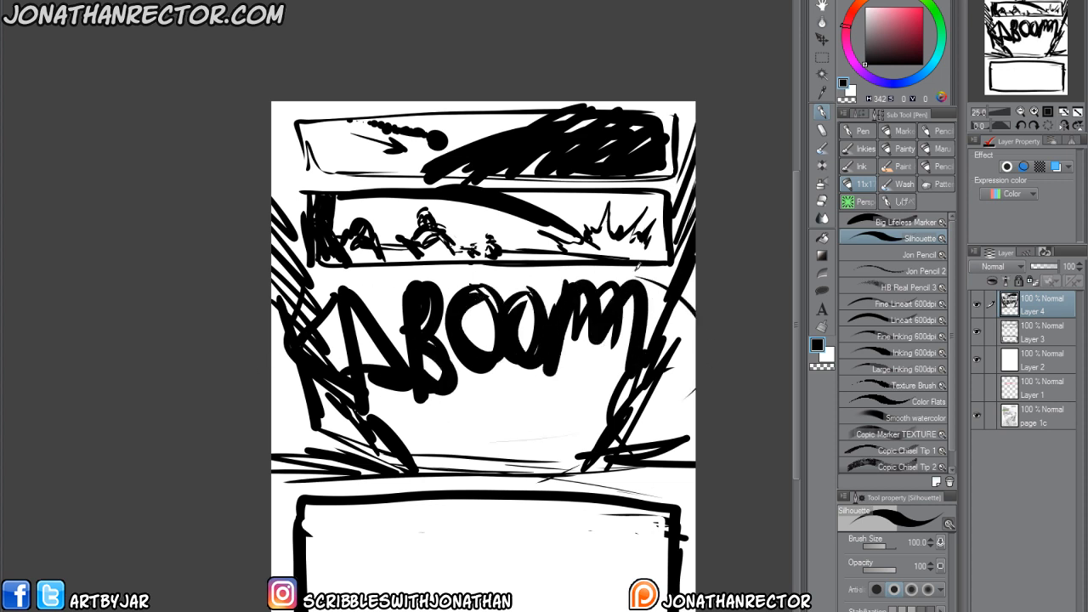
Darken the page margins beside the top two panels with more diagonal strokes on both edges.
drag(677, 234, 696, 176)
drag(679, 192, 695, 101)
drag(678, 162, 694, 94)
drag(272, 223, 287, 259)
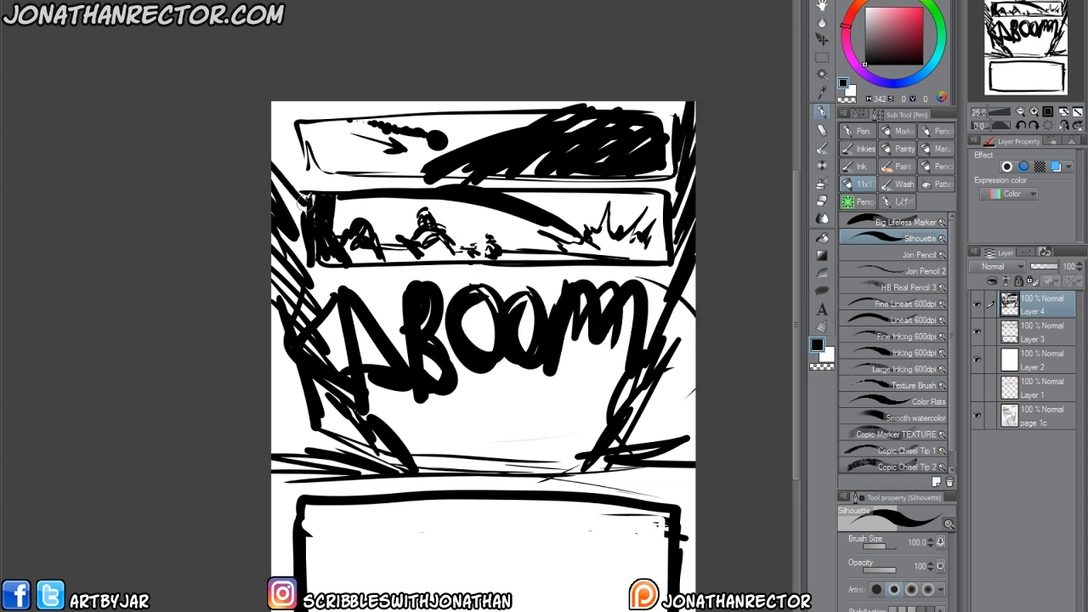
drag(272, 162, 312, 212)
drag(273, 116, 308, 197)
Fill the side areas below the KABOOM lettering with more radiating strokes down to the ground line.
drag(273, 383, 311, 416)
drag(272, 413, 357, 464)
drag(272, 440, 301, 470)
drag(695, 359, 630, 442)
mouse_move(696, 425)
mouse_down()
mouse_move(662, 440)
mouse_move(626, 485)
mouse_up()
drag(626, 484, 695, 475)
scroll(395, 425, down, 3)
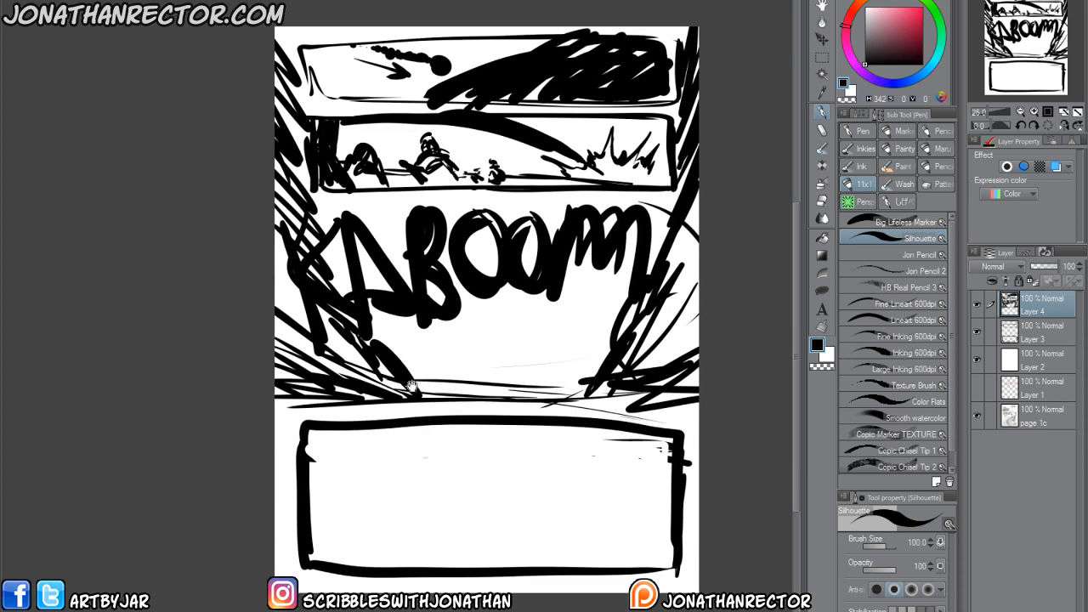
drag(304, 46, 314, 95)
drag(311, 92, 424, 102)
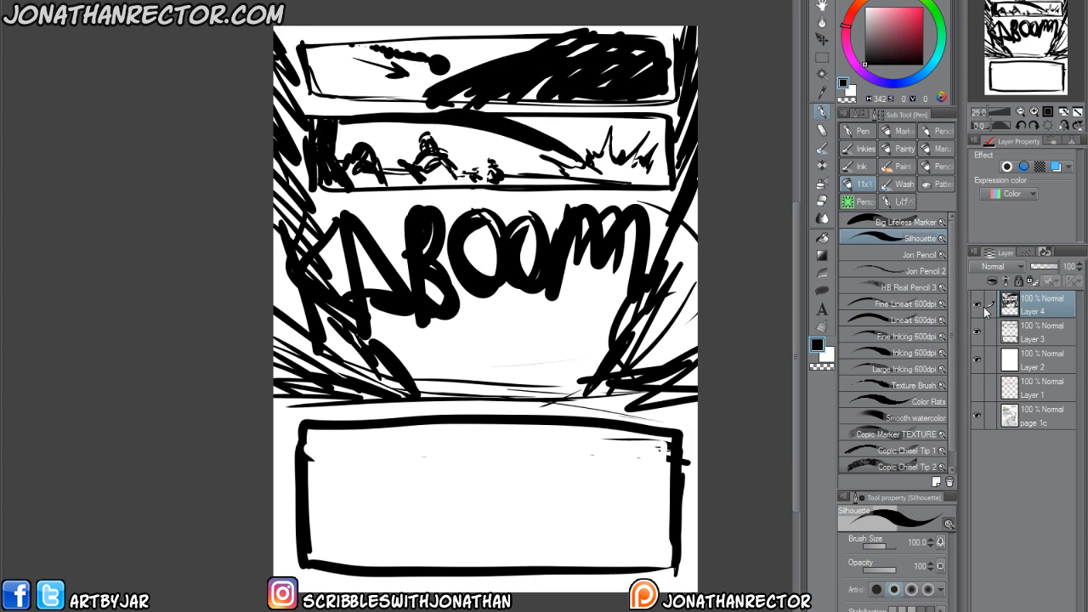
Compare the thumbnail with the original page by hiding and showing the upper layers.
drag(978, 306, 977, 361)
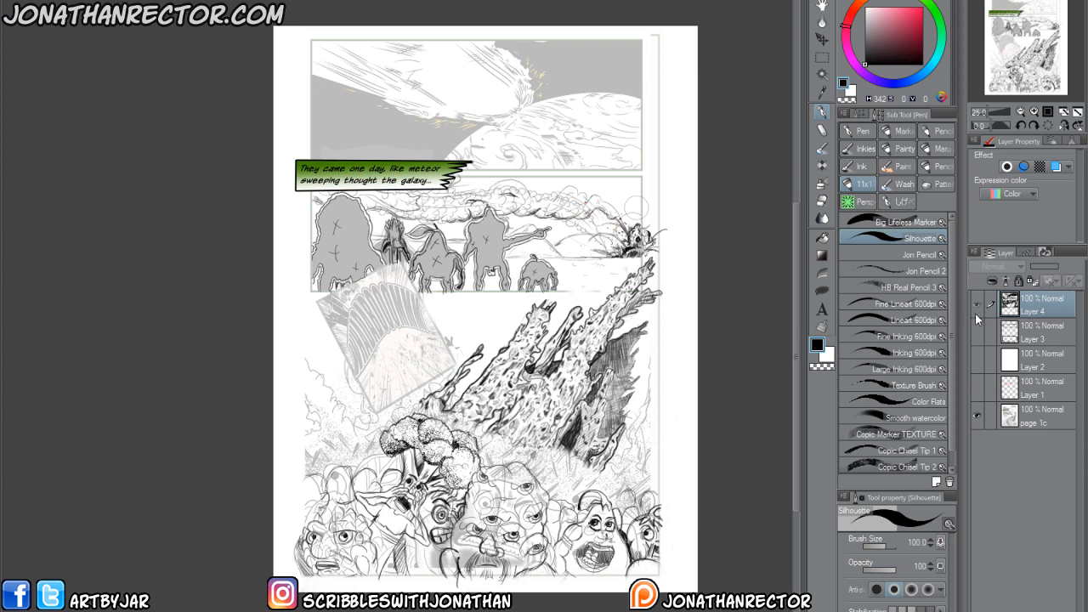
drag(976, 312, 977, 361)
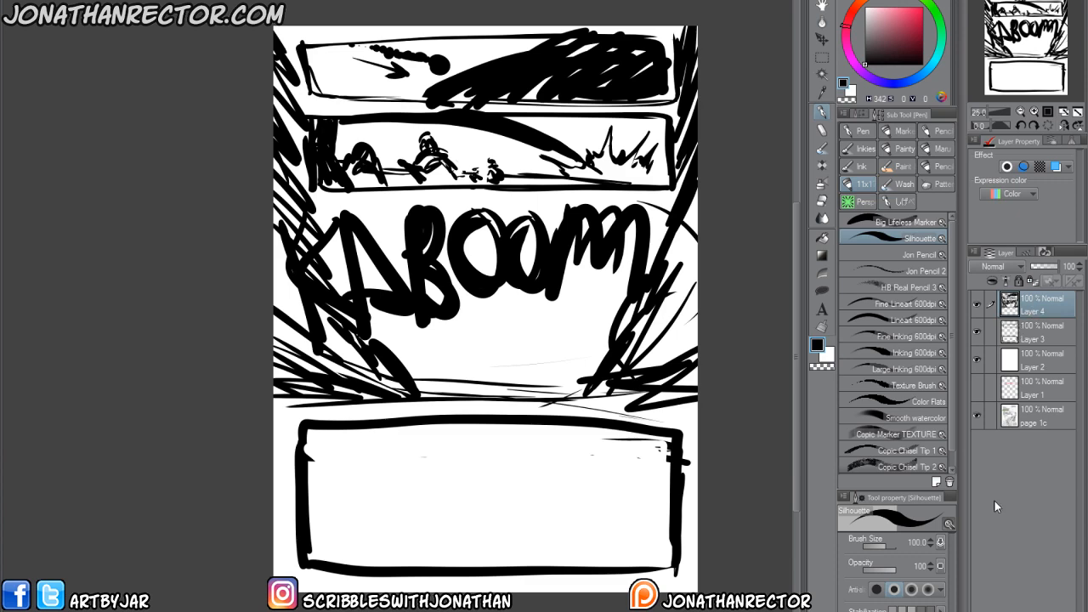
drag(422, 371, 416, 294)
drag(976, 312, 977, 360)
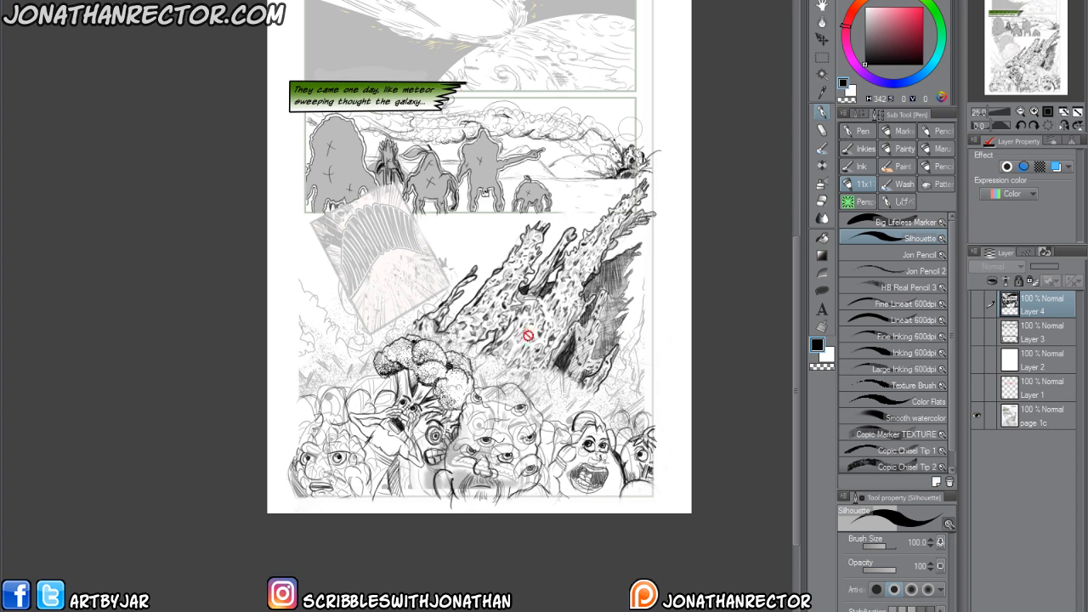
drag(975, 353, 976, 303)
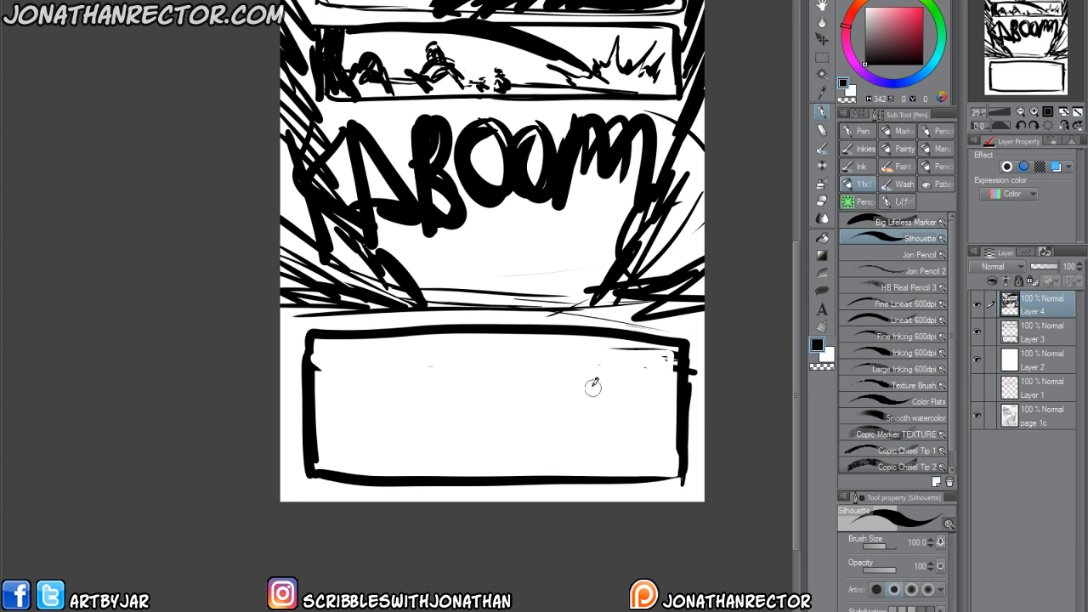
Sketch two tall tower-like shapes in the right half of the bottom panel, adding curved crossbands to the left one.
mouse_move(586, 350)
mouse_down()
mouse_move(593, 369)
mouse_move(583, 366)
mouse_move(578, 396)
mouse_move(619, 466)
mouse_move(595, 426)
mouse_move(591, 362)
mouse_move(554, 468)
mouse_move(563, 398)
mouse_move(592, 339)
mouse_move(588, 385)
mouse_move(568, 411)
mouse_up()
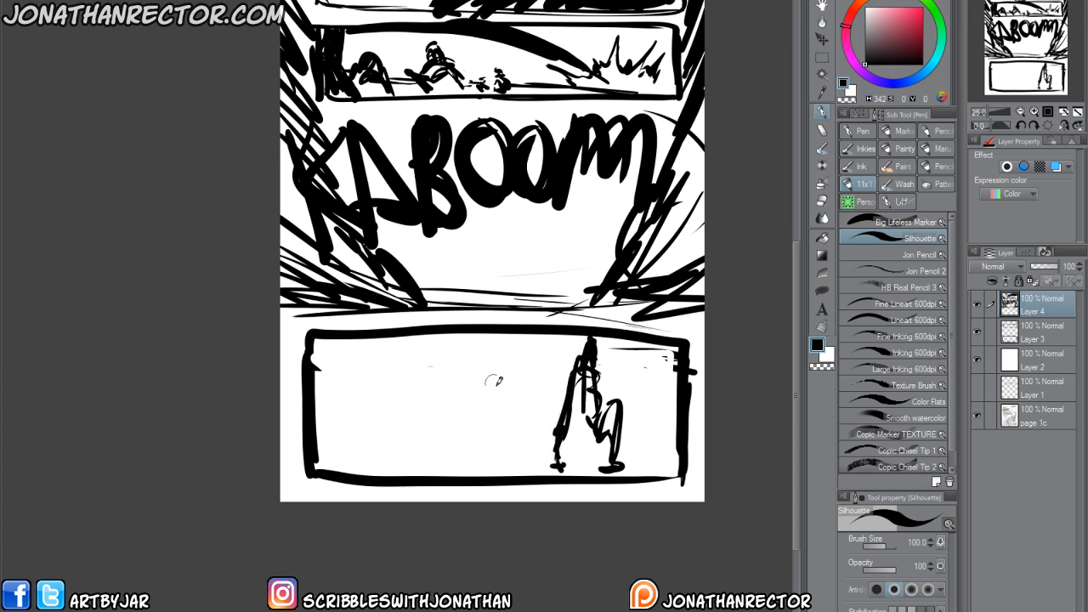
mouse_move(495, 348)
mouse_down()
mouse_move(517, 345)
mouse_move(539, 459)
mouse_up()
mouse_move(500, 444)
mouse_down()
mouse_move(482, 362)
mouse_move(483, 465)
mouse_up()
drag(513, 350, 533, 449)
drag(534, 427, 499, 417)
drag(526, 382, 493, 394)
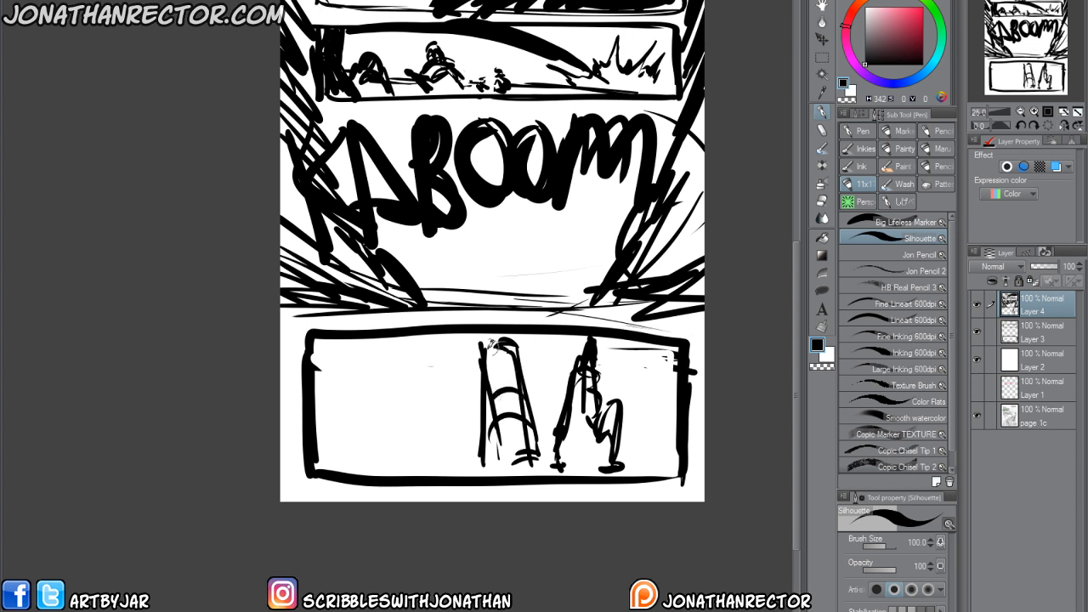
drag(510, 342, 486, 352)
Sketch a large open-mouthed face cropped by the bottom panel's left border and add a ground line across the panel.
mouse_move(367, 339)
mouse_down()
mouse_move(373, 406)
mouse_move(322, 408)
mouse_move(345, 389)
mouse_move(327, 413)
mouse_up()
click(343, 368)
click(320, 359)
mouse_move(328, 391)
mouse_down()
mouse_move(315, 393)
mouse_move(316, 432)
mouse_up()
drag(320, 425, 318, 459)
drag(650, 469, 349, 466)
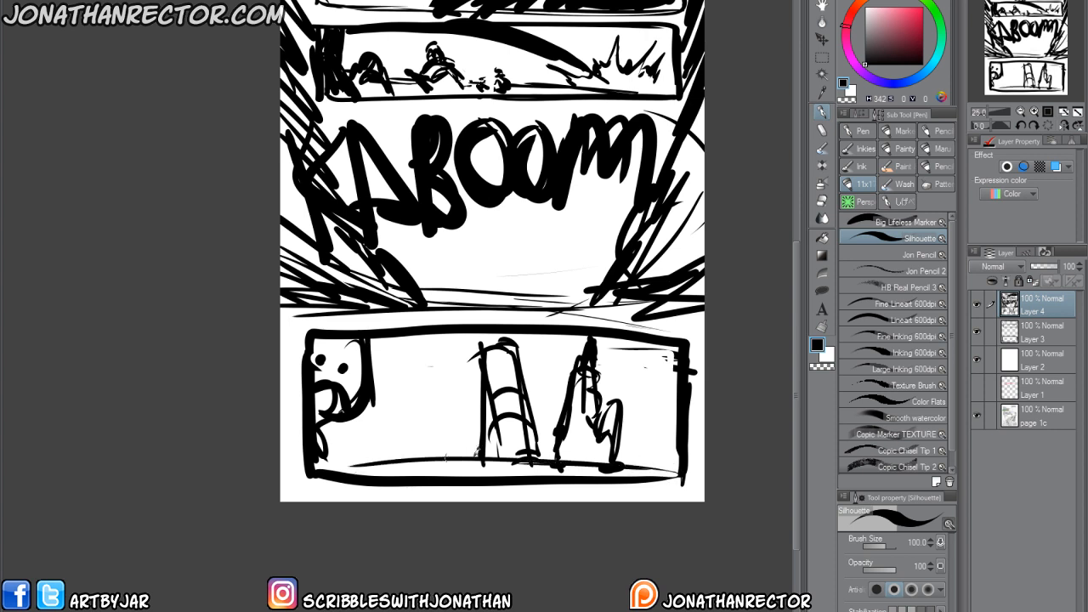
Add small pointed background shapes along the bottom panel's ground line, between the face and the right border.
drag(403, 423, 409, 454)
drag(399, 422, 385, 449)
mouse_move(357, 433)
mouse_down()
mouse_move(364, 455)
mouse_move(347, 453)
mouse_up()
drag(361, 447, 348, 453)
mouse_move(447, 460)
mouse_down()
mouse_move(456, 438)
mouse_move(465, 460)
mouse_move(409, 459)
mouse_up()
drag(418, 439, 425, 457)
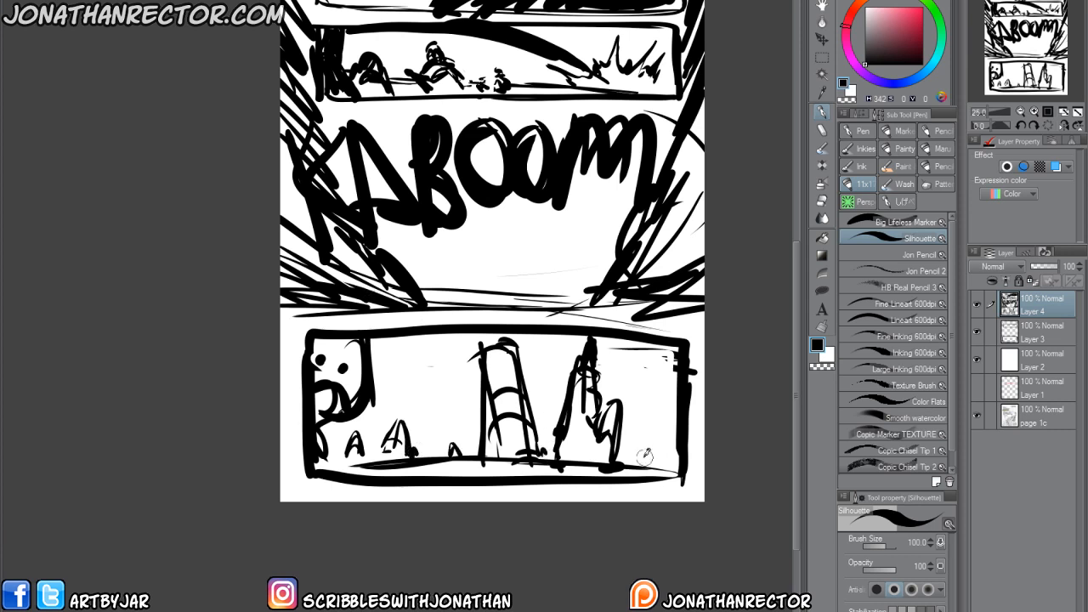
drag(642, 455, 647, 465)
Scribble cloud-like clumps along the bottom panel's upper edge and hatch shading between the face and the tall shapes.
mouse_move(674, 340)
mouse_down()
mouse_move(614, 385)
mouse_move(639, 343)
mouse_move(655, 360)
mouse_up()
mouse_move(560, 337)
mouse_down()
mouse_move(583, 350)
mouse_move(376, 351)
mouse_up()
drag(435, 342, 449, 408)
drag(534, 350, 563, 404)
mouse_move(629, 415)
mouse_down()
mouse_move(658, 408)
mouse_move(659, 424)
mouse_up()
mouse_move(444, 409)
mouse_down()
mouse_move(351, 427)
mouse_move(422, 406)
mouse_move(387, 374)
mouse_move(390, 360)
mouse_move(436, 394)
mouse_up()
drag(532, 363, 560, 383)
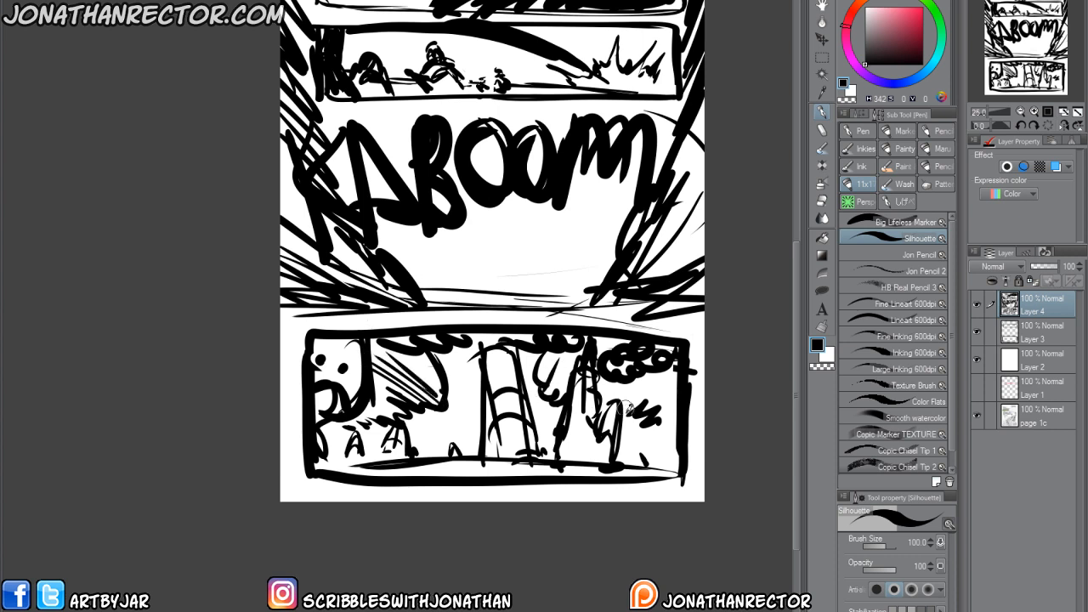
Add hatching near the bottom panel's right border and darken the outlines of the two tall shapes.
drag(617, 415, 672, 384)
drag(528, 354, 509, 423)
drag(490, 350, 486, 444)
drag(500, 397, 533, 449)
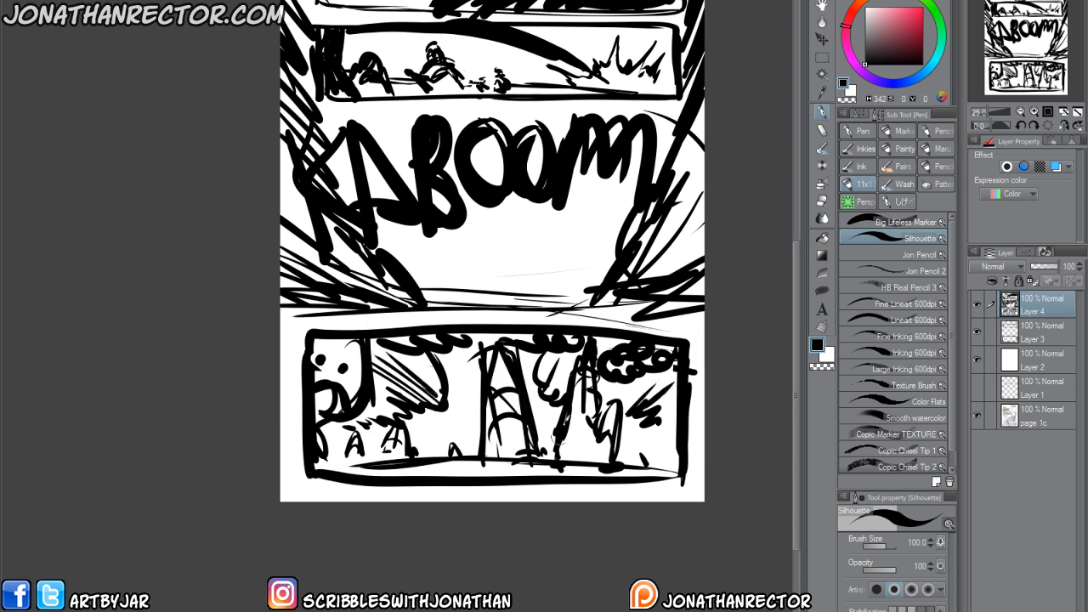
drag(585, 374, 556, 456)
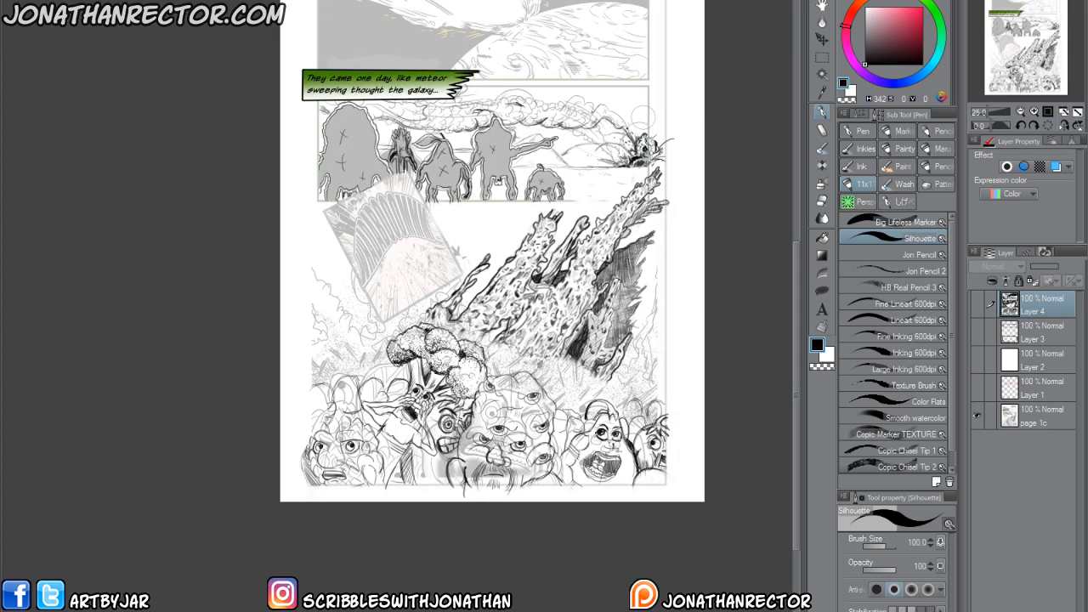
On page 2, add a new layer and trace the beach panel's horizon in red with the Silhouette brush at size 30.
drag(404, 455, 397, 481)
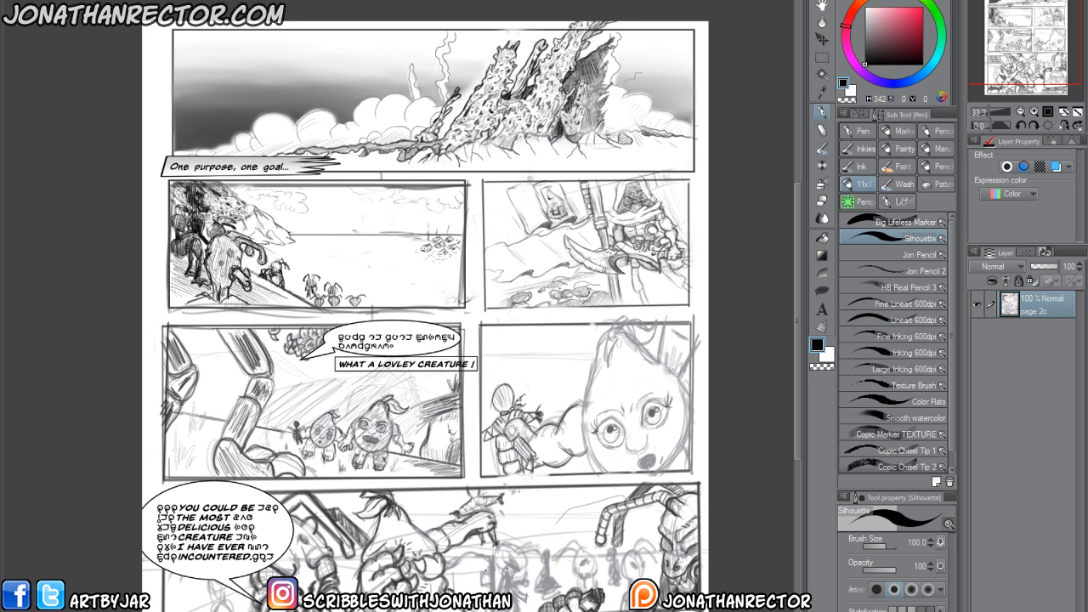
drag(226, 300, 247, 299)
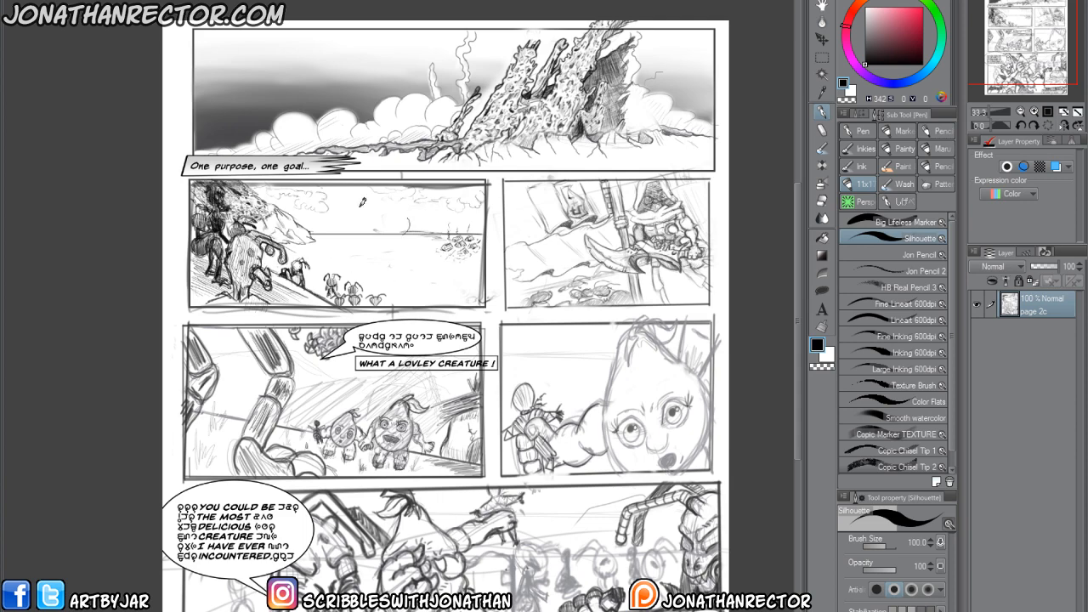
drag(241, 225, 265, 233)
scroll(285, 249, up, 2)
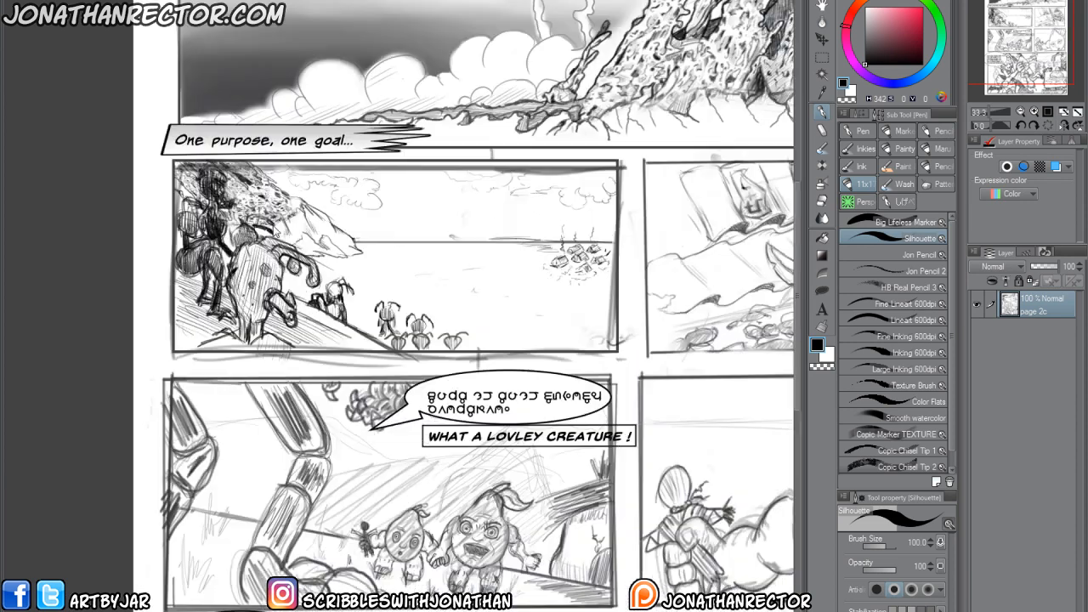
drag(369, 321, 315, 392)
key(bracketleft)
key(bracketleft)
key(bracketleft)
key(bracketleft)
key(bracketleft)
key(bracketleft)
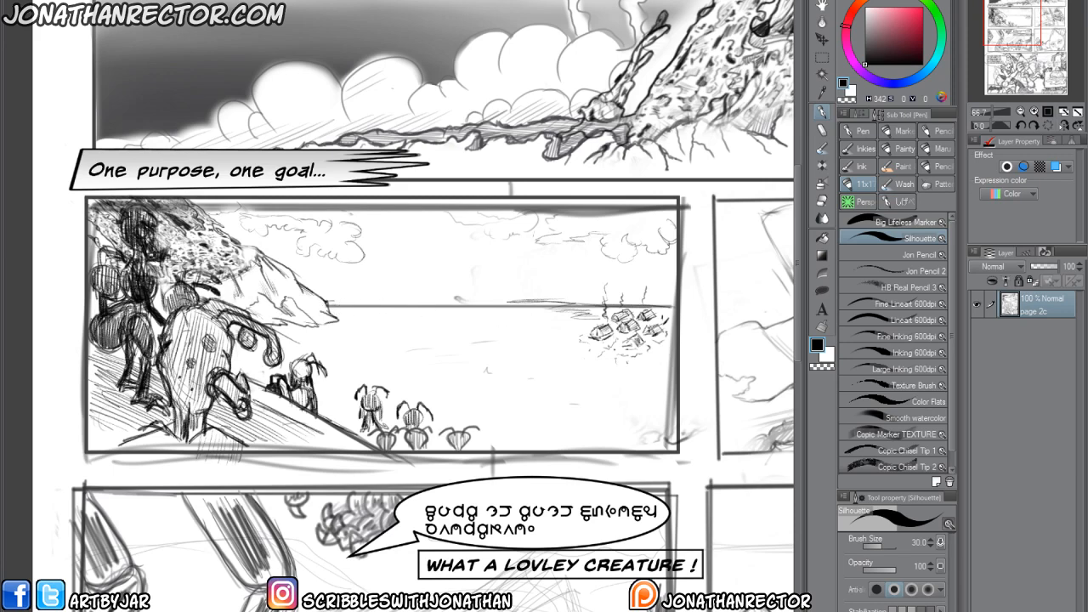
key(ctrl+shift+n)
click(923, 7)
drag(329, 306, 670, 303)
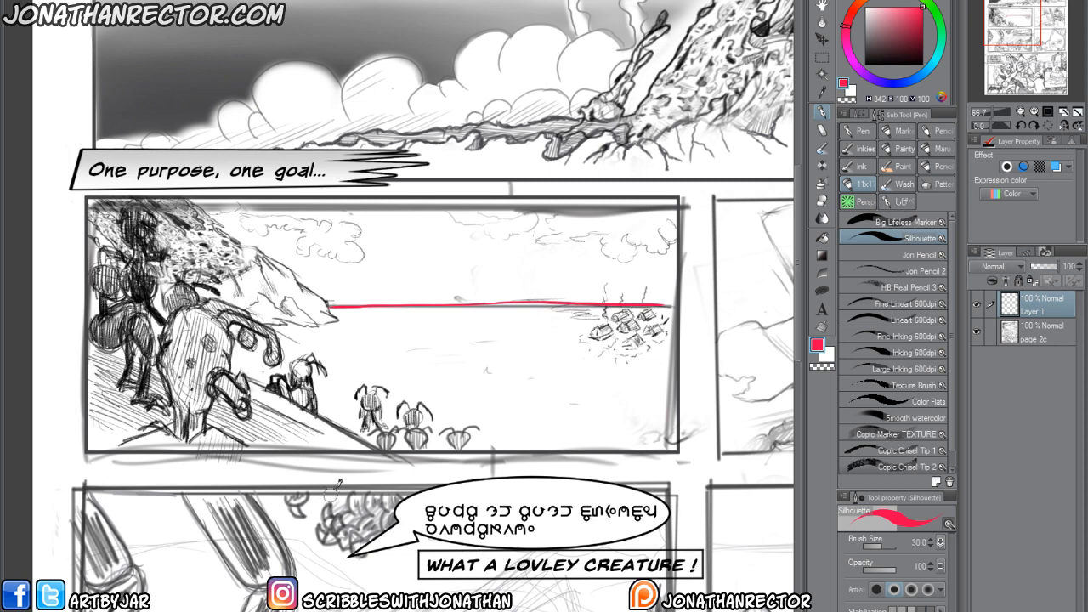
Draw thin red diagonal guide lines across the distant village at brush size 17, and erase them.
key(bracketleft)
key(bracketleft)
key(bracketleft)
drag(600, 332, 521, 367)
drag(672, 313, 593, 361)
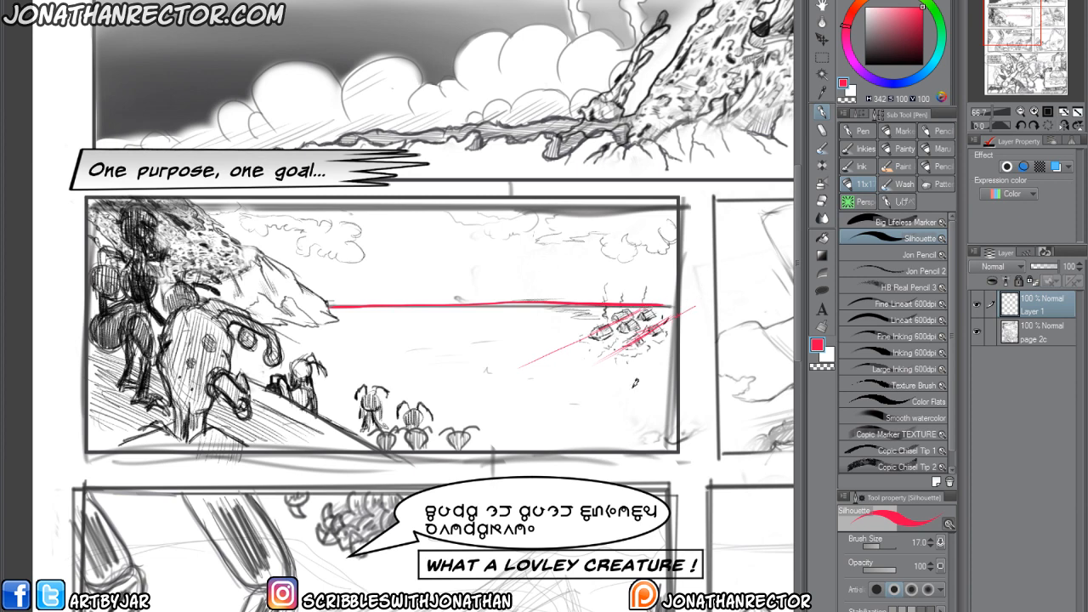
drag(243, 460, 258, 474)
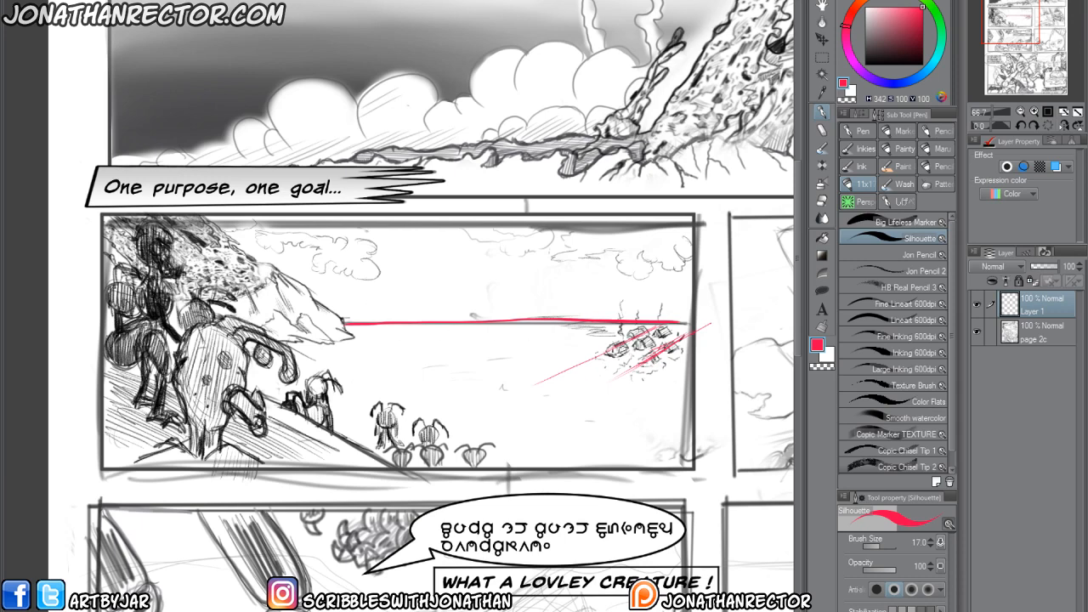
key(e)
mouse_move(707, 326)
mouse_down()
mouse_move(620, 373)
mouse_move(656, 336)
mouse_up()
Mark the right end of the red horizon line with a solid red dot and set the Silhouette brush size to 100.
key(p)
key(bracketright)
key(bracketright)
key(bracketright)
key(bracketright)
key(bracketright)
key(bracketright)
key(bracketright)
key(bracketright)
key(bracketright)
key(bracketright)
key(bracketright)
key(bracketright)
key(bracketright)
key(bracketright)
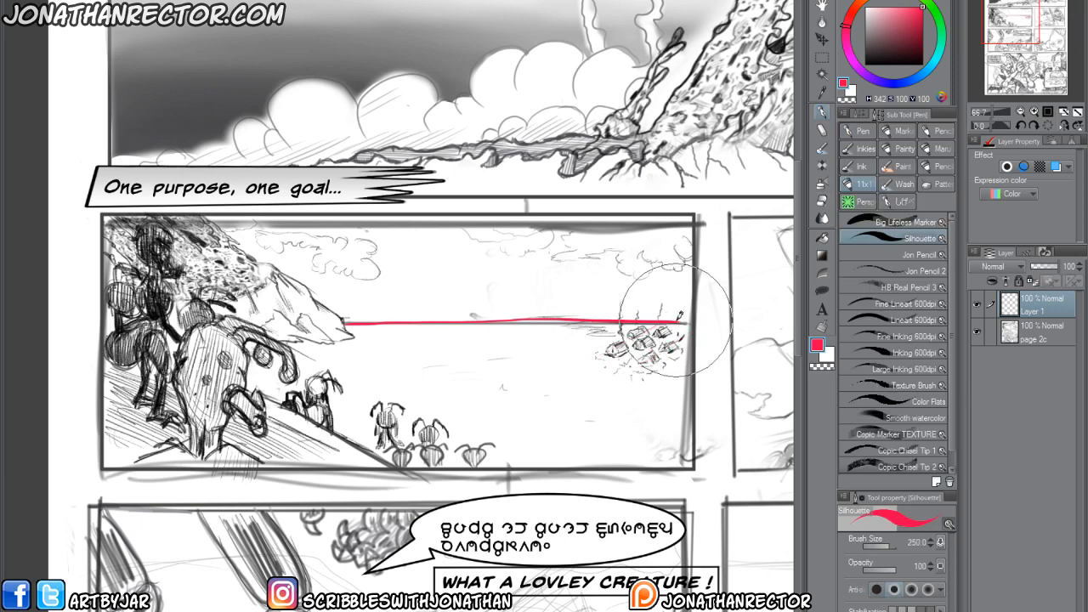
click(678, 319)
key(bracketleft)
key(bracketleft)
key(bracketleft)
key(bracketleft)
key(bracketleft)
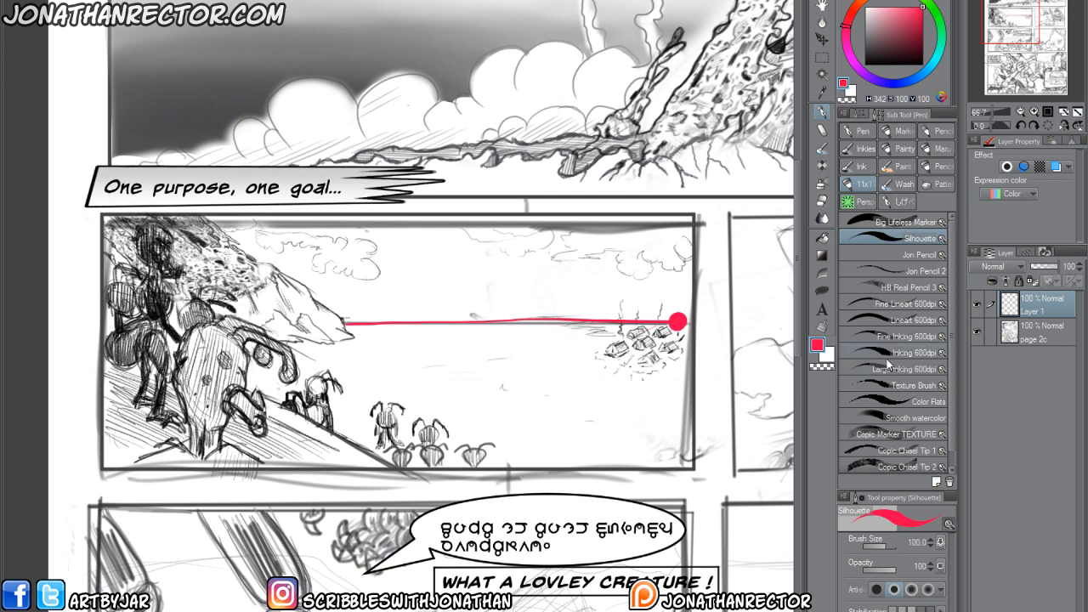
Paint white over the sketched village beside the red dot with the Silhouette brush, raising its size to 250.
key(x)
mouse_move(648, 337)
mouse_down()
mouse_move(574, 328)
mouse_move(680, 356)
mouse_up()
key(bracketright)
key(bracketright)
key(bracketright)
key(bracketright)
key(bracketright)
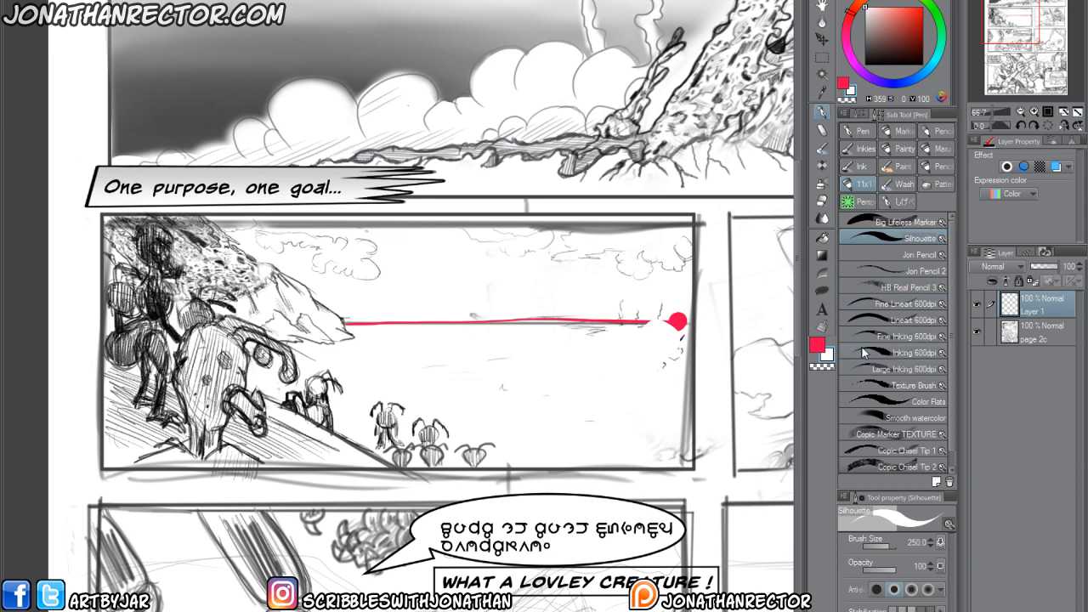
With the Fine Inking 600dpi brush at size 20, draw red perspective lines fanning out from the red dot across the beach panel.
click(862, 351)
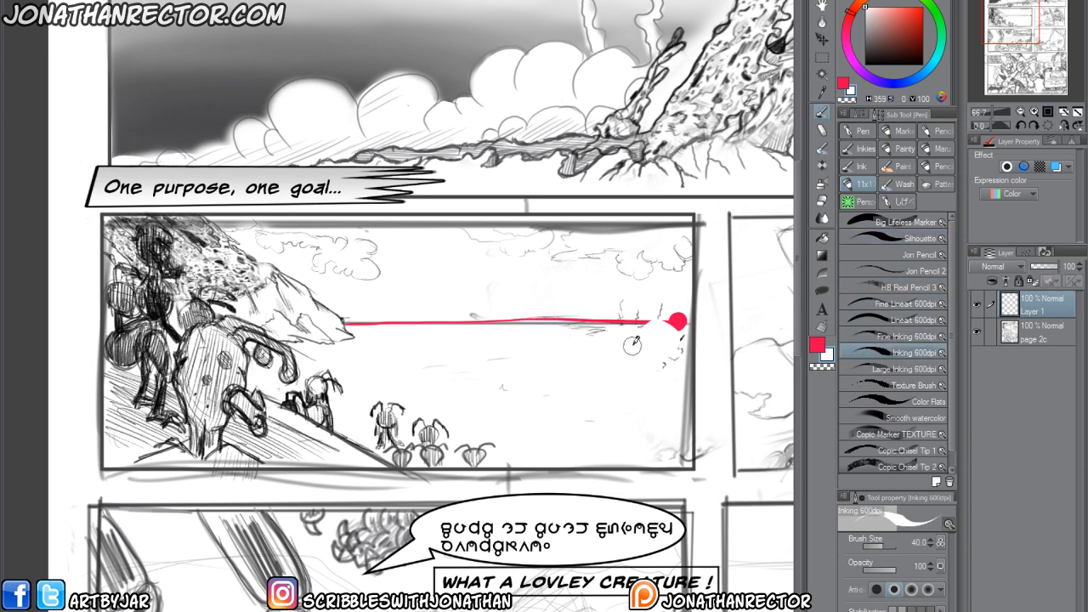
click(868, 336)
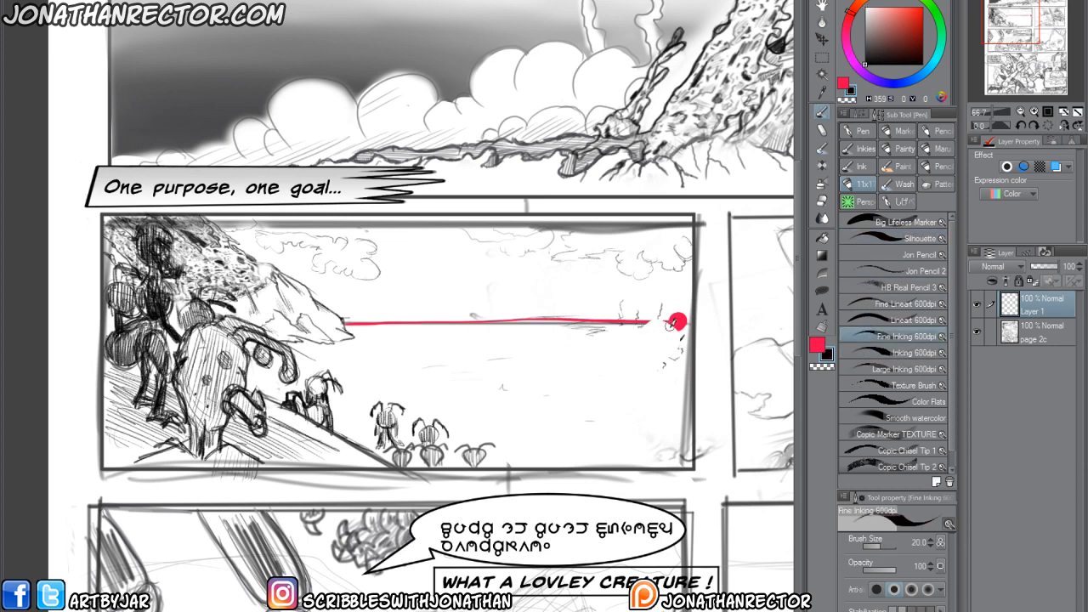
click(821, 347)
mouse_move(677, 329)
mouse_down()
mouse_move(598, 453)
mouse_move(548, 461)
mouse_move(352, 426)
mouse_up()
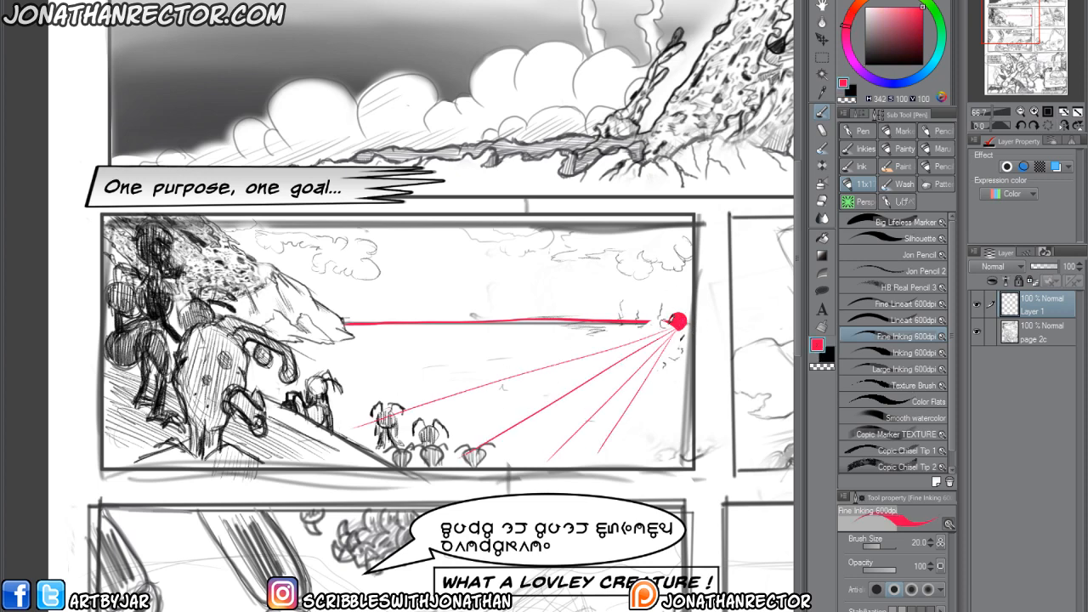
mouse_move(677, 328)
mouse_down()
mouse_move(307, 398)
mouse_move(424, 331)
mouse_move(285, 347)
mouse_move(646, 468)
mouse_move(678, 455)
mouse_move(669, 226)
mouse_move(444, 219)
mouse_move(277, 252)
mouse_up()
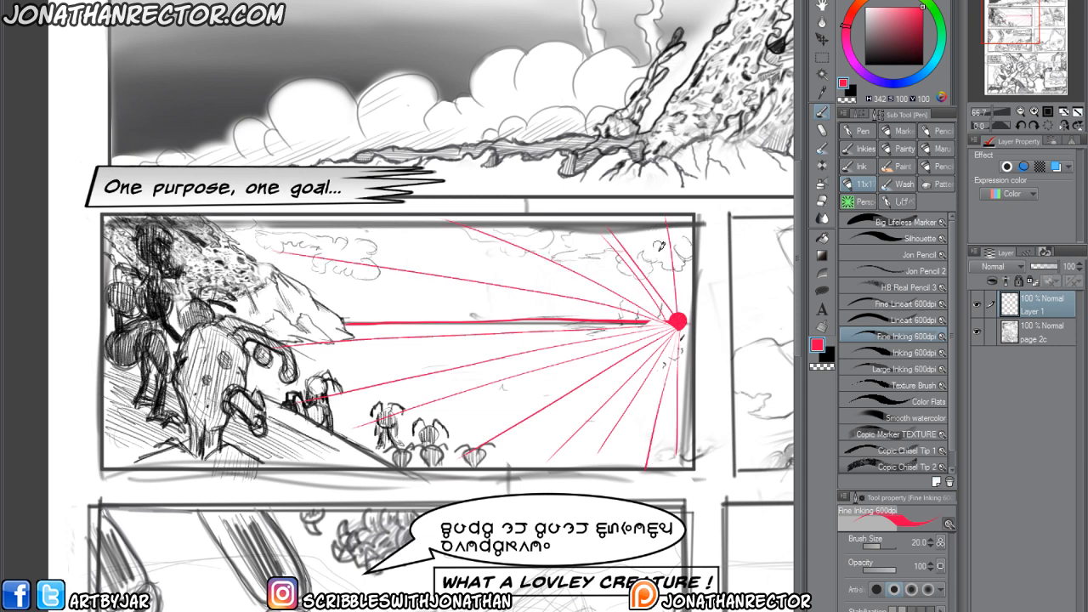
Draw a series of red vertical guide lines across the beach panel, from its right end to the cliff.
mouse_move(657, 223)
mouse_down()
mouse_move(656, 466)
mouse_move(619, 466)
mouse_up()
drag(578, 222, 576, 468)
drag(520, 223, 522, 468)
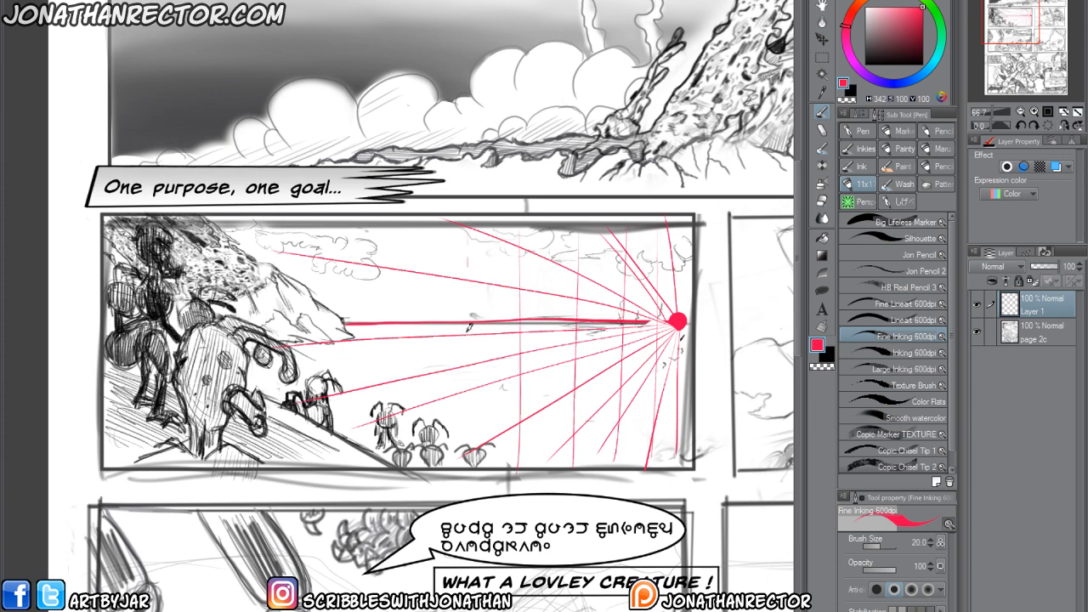
drag(467, 223, 467, 466)
drag(385, 223, 384, 458)
drag(325, 238, 320, 459)
drag(274, 249, 271, 349)
Add another red ray from the dot and near-horizontal red lines above and below the horizon to complete the perspective grid.
drag(676, 323, 295, 344)
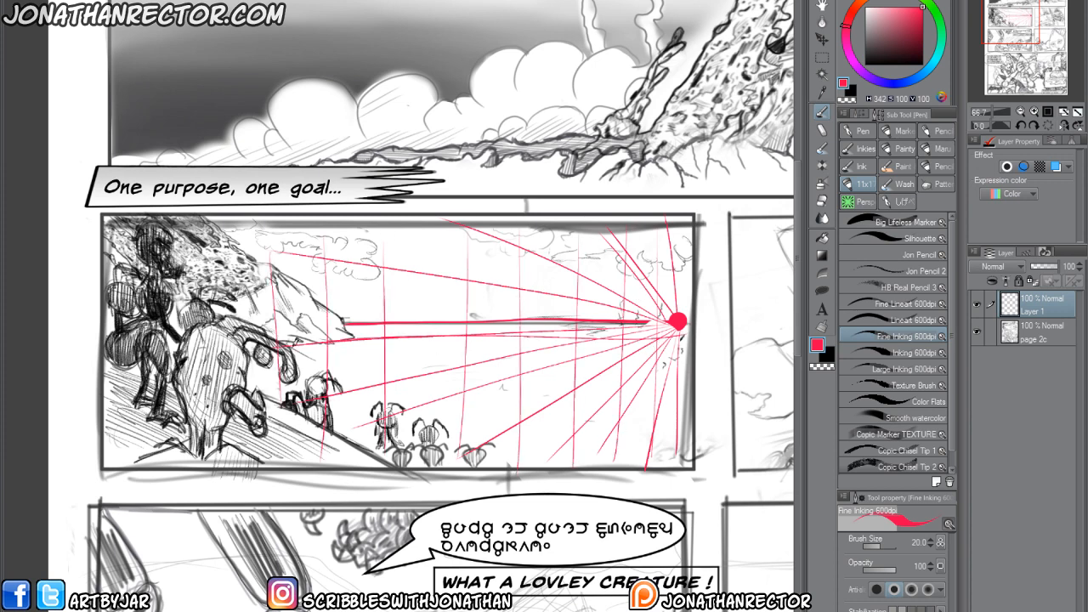
drag(476, 358, 299, 379)
drag(680, 390, 327, 399)
drag(682, 421, 340, 431)
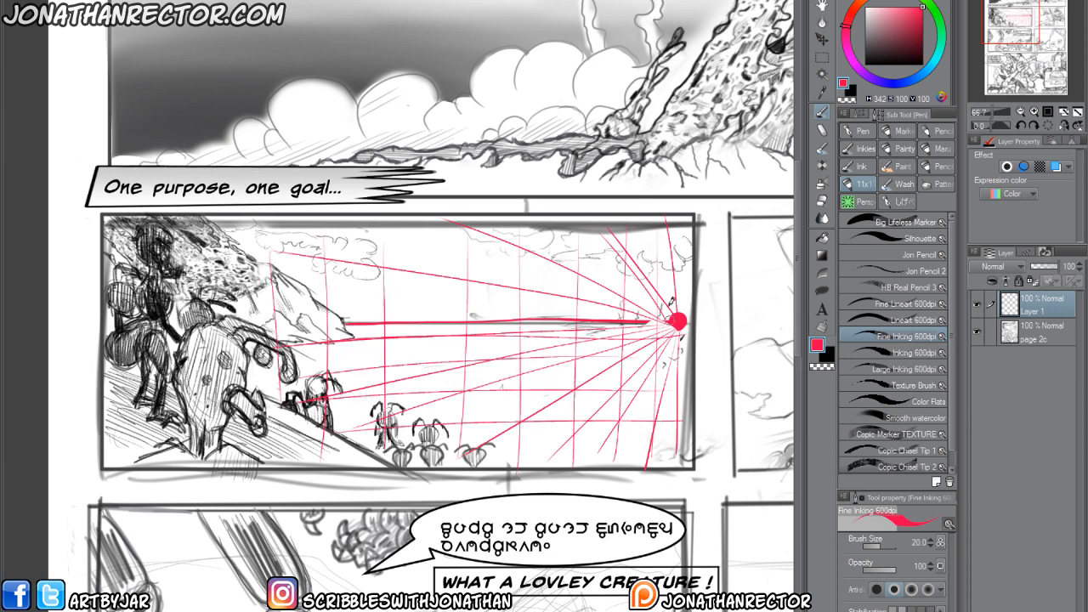
drag(667, 306, 276, 307)
drag(719, 279, 223, 292)
drag(684, 257, 204, 257)
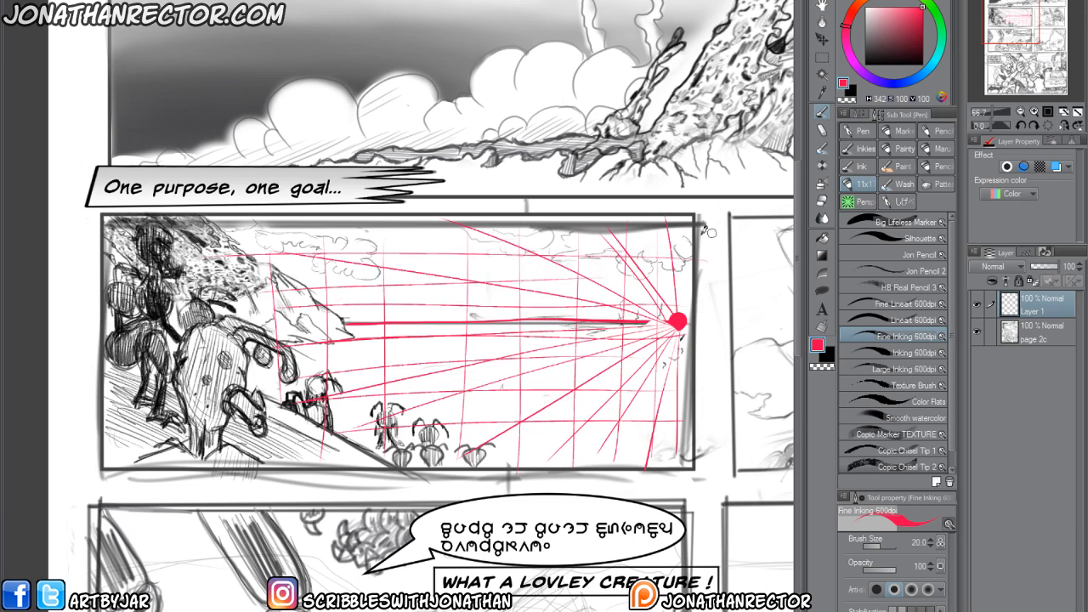
drag(709, 232, 241, 242)
Add a new layer and draw a small black cluster of village huts just below the red dot, following the perspective grid.
key(ctrl+shift+n)
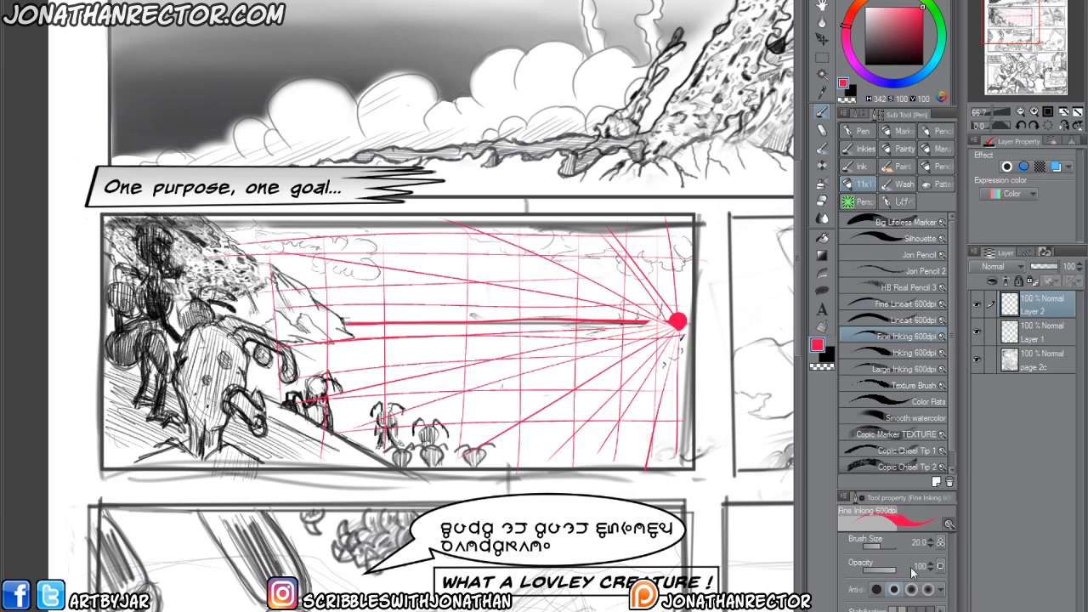
click(829, 356)
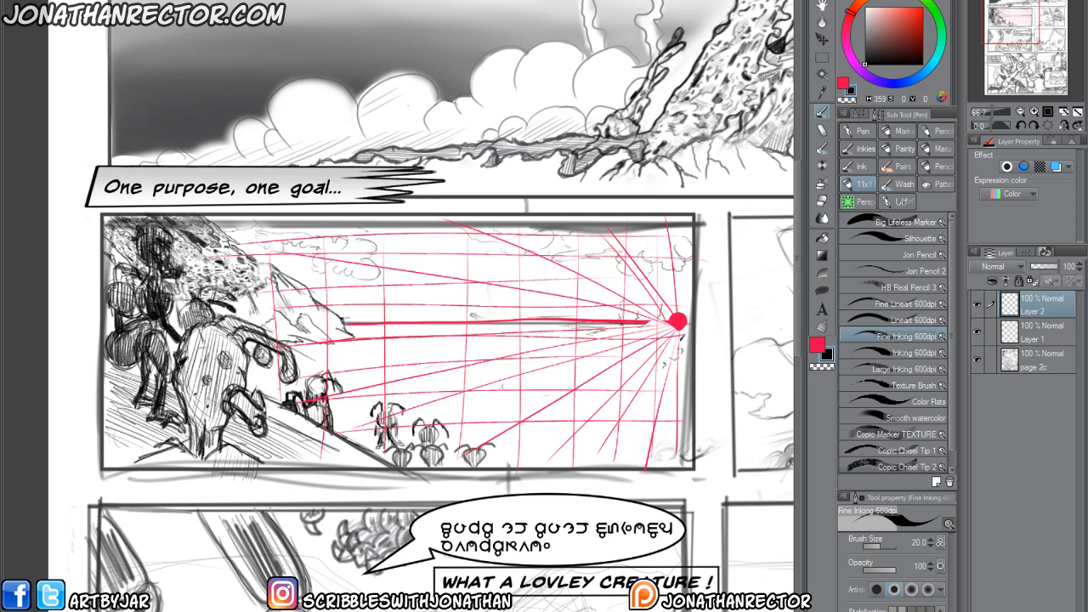
drag(652, 334, 652, 337)
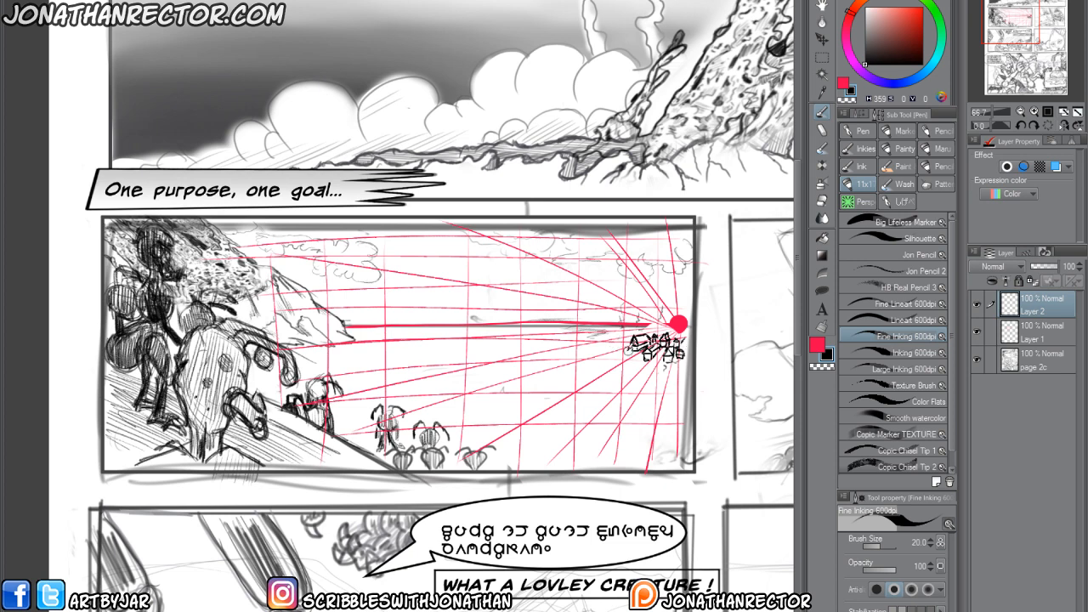
drag(546, 408, 557, 400)
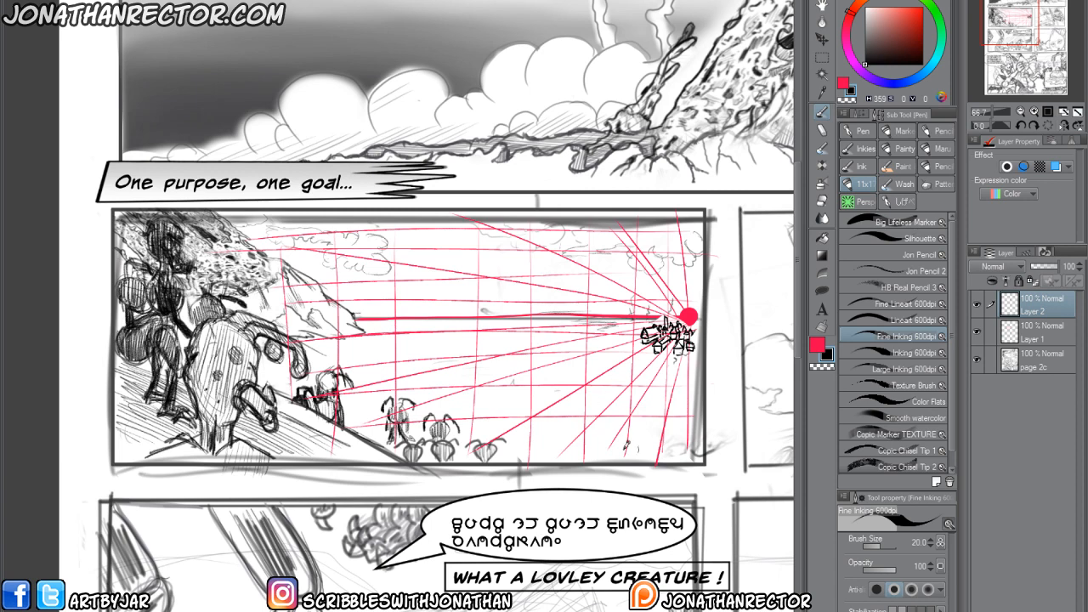
drag(387, 398, 387, 381)
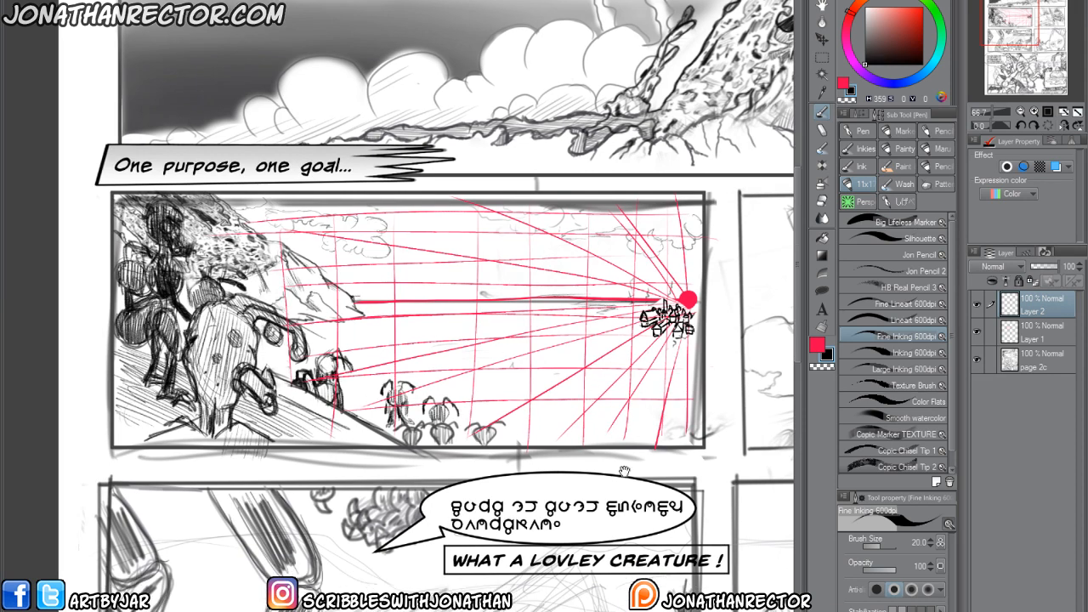
drag(502, 396, 466, 429)
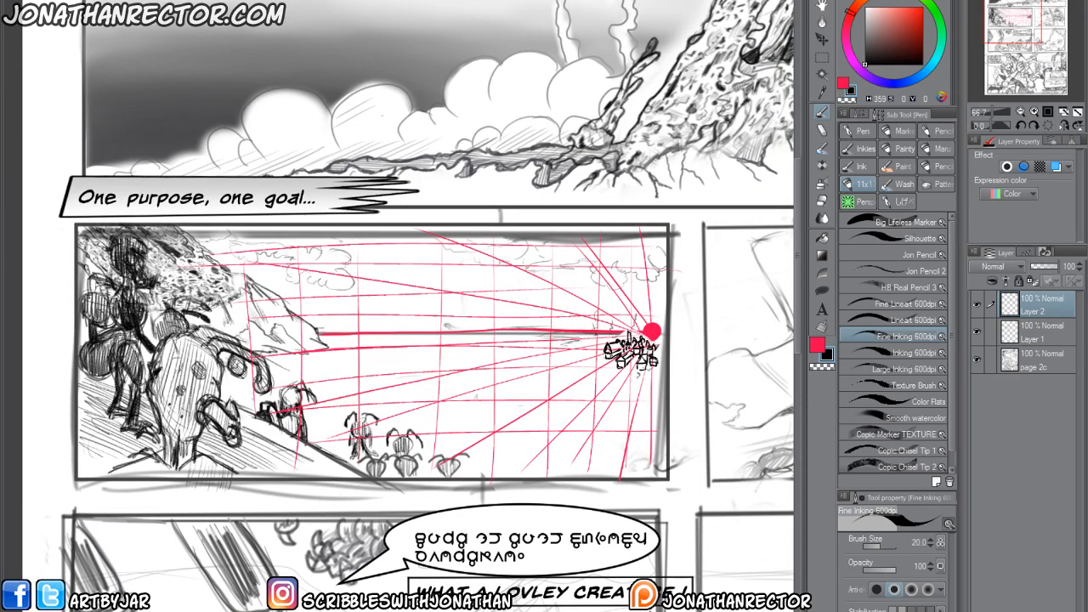
Hide the perspective grid layer and add a new layer between it and the redrawn village, keeping the village layer visible.
click(977, 333)
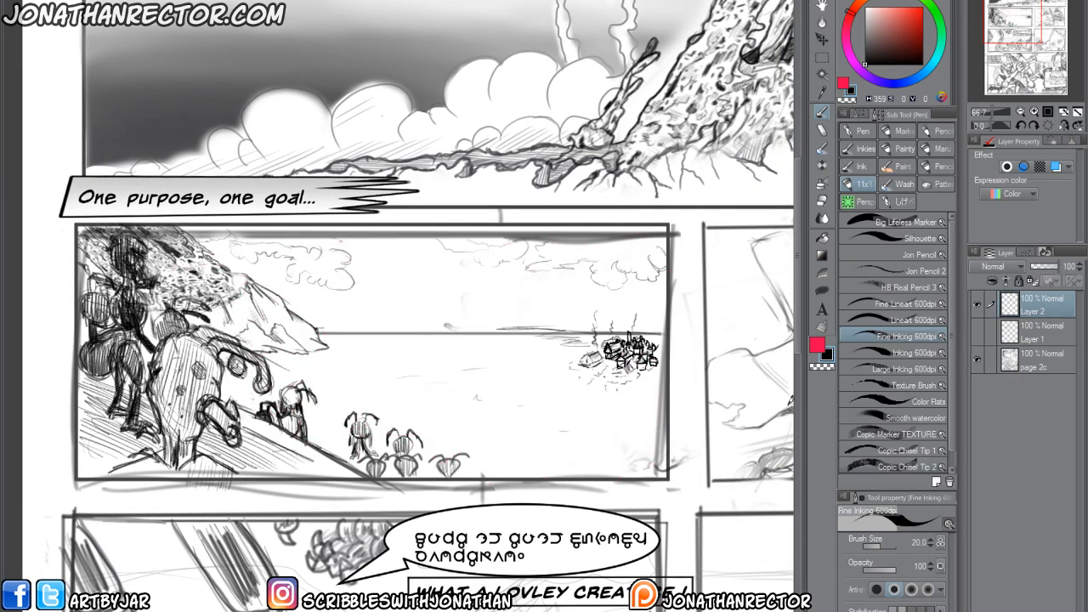
click(976, 305)
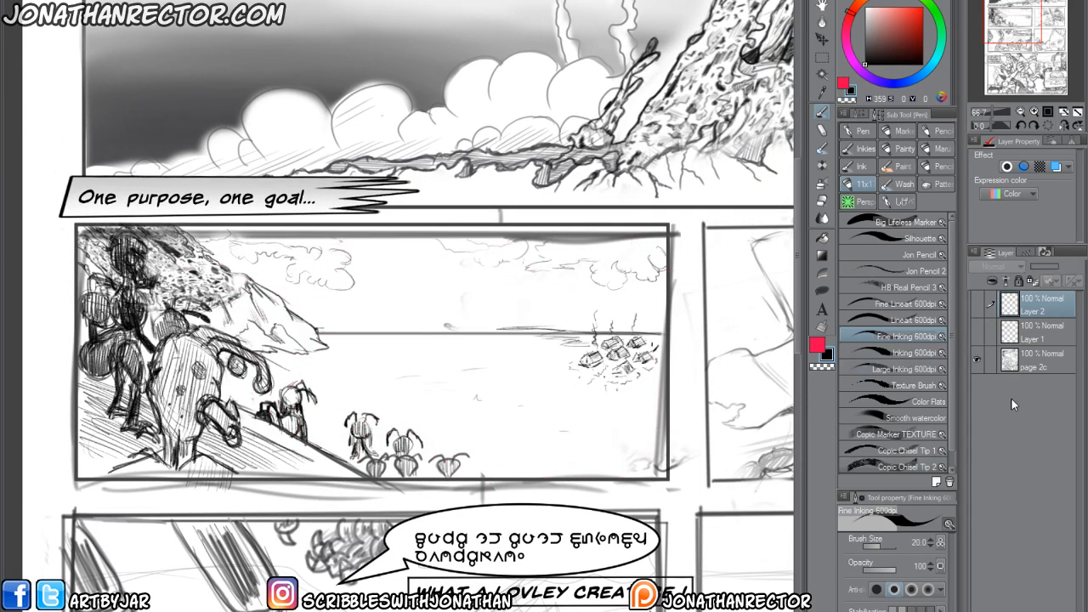
click(1033, 324)
key(ctrl+shift+n)
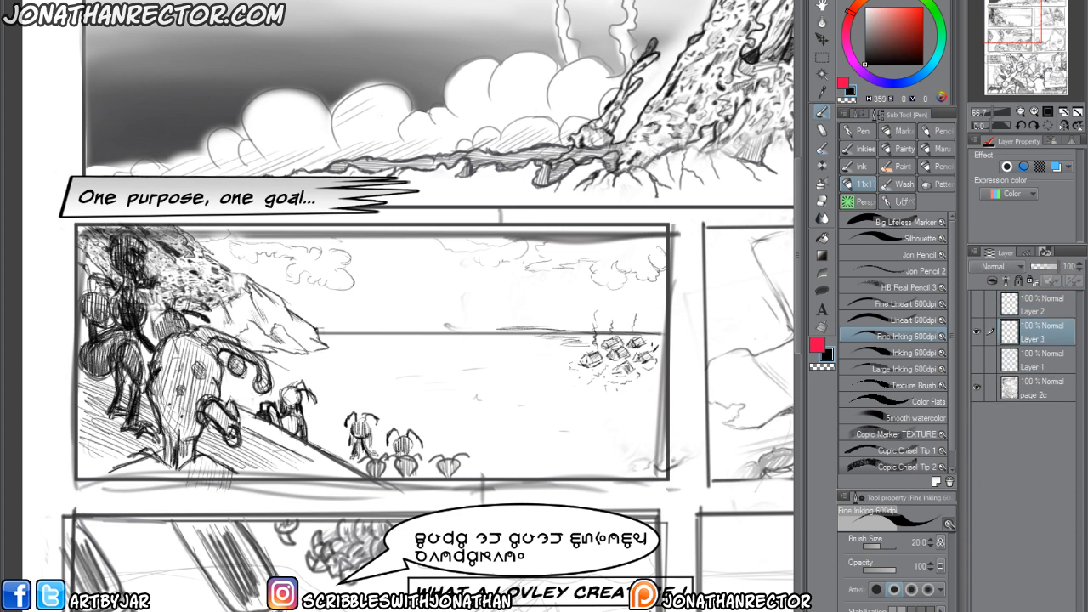
click(977, 330)
click(977, 304)
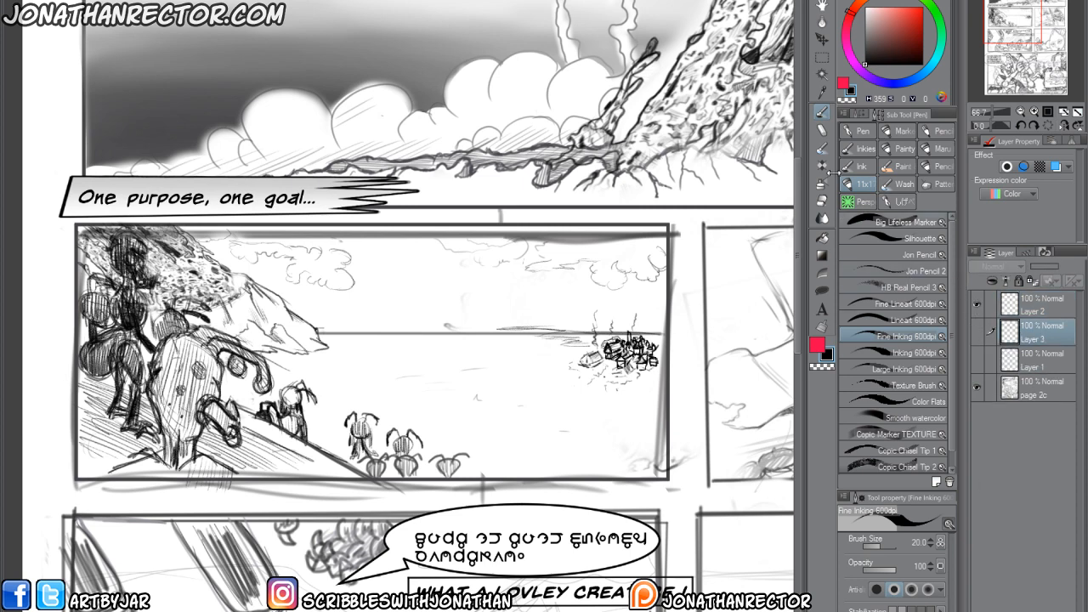
Show Layer 3 and paint out the original village sketch around the new huts in white with the Fine Inking brush.
click(866, 7)
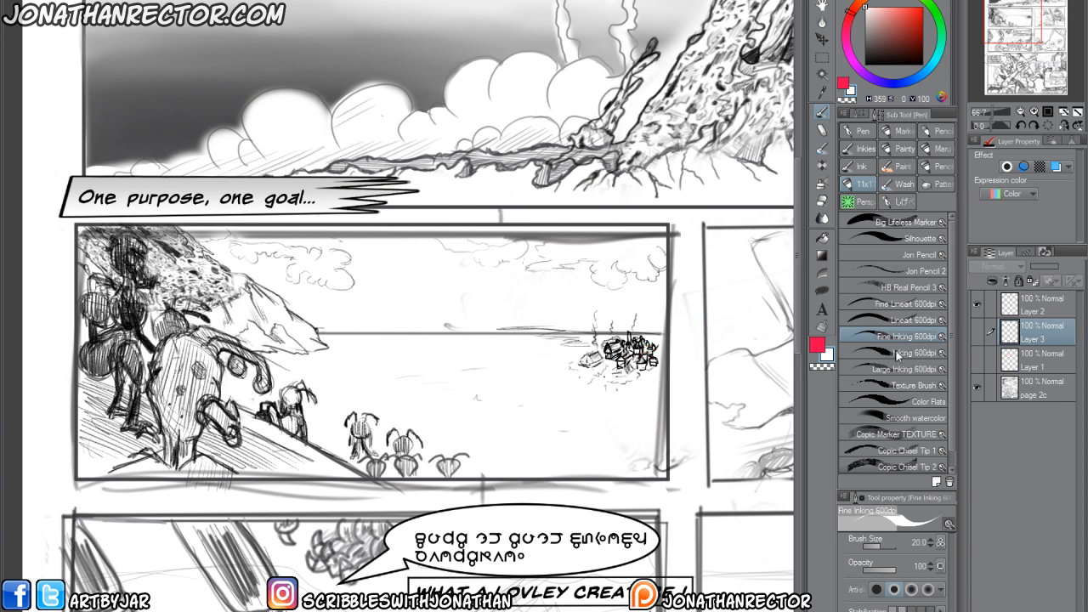
click(977, 329)
key(p)
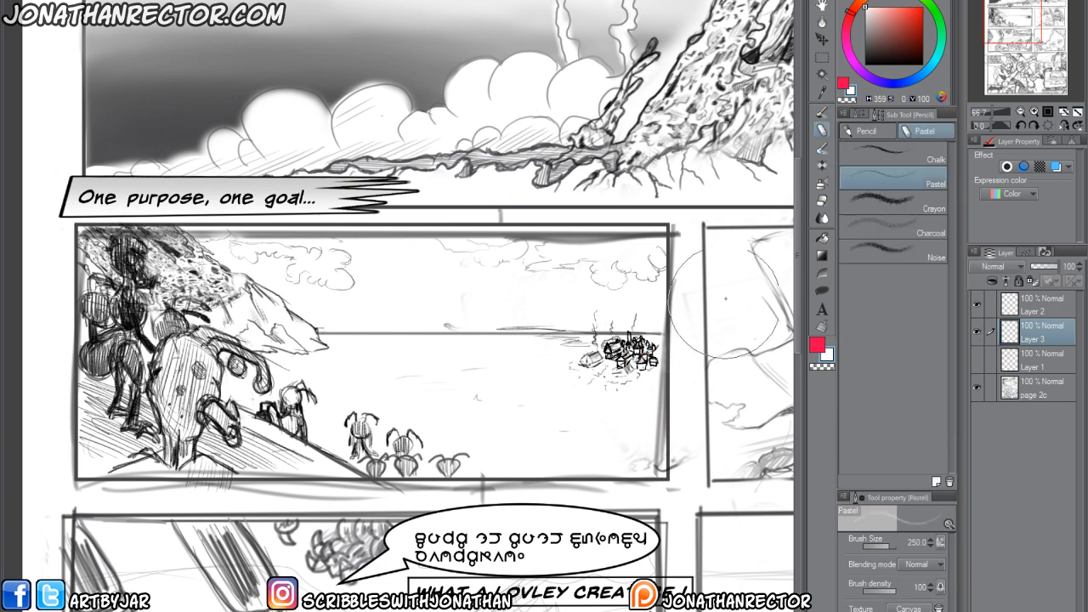
key(p)
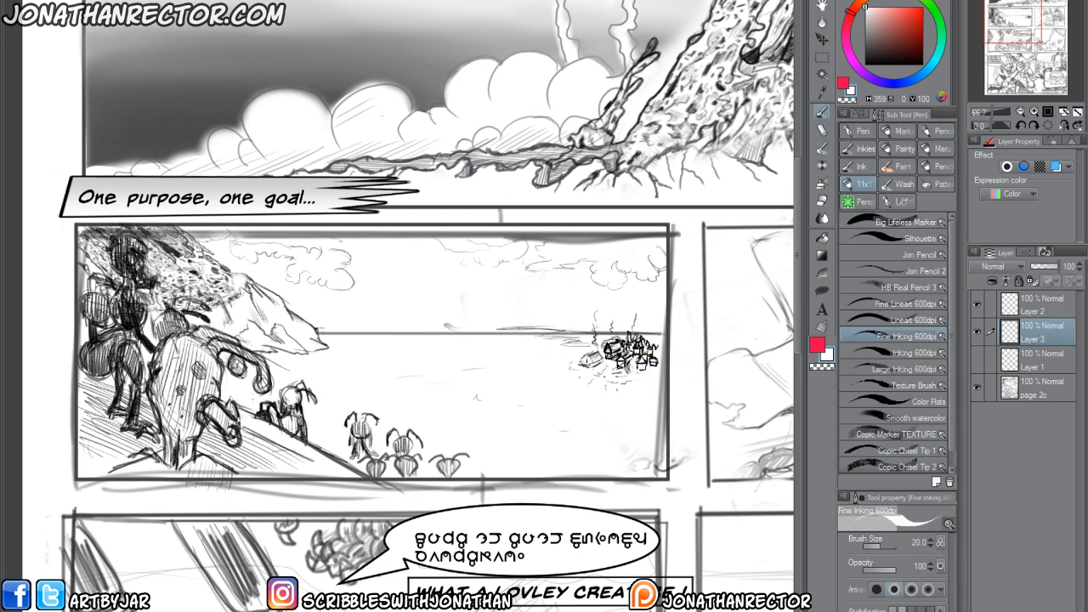
mouse_move(631, 375)
mouse_down()
mouse_move(619, 369)
mouse_move(598, 379)
mouse_move(576, 349)
mouse_move(641, 343)
mouse_move(558, 360)
mouse_move(567, 369)
mouse_up()
drag(681, 543, 691, 539)
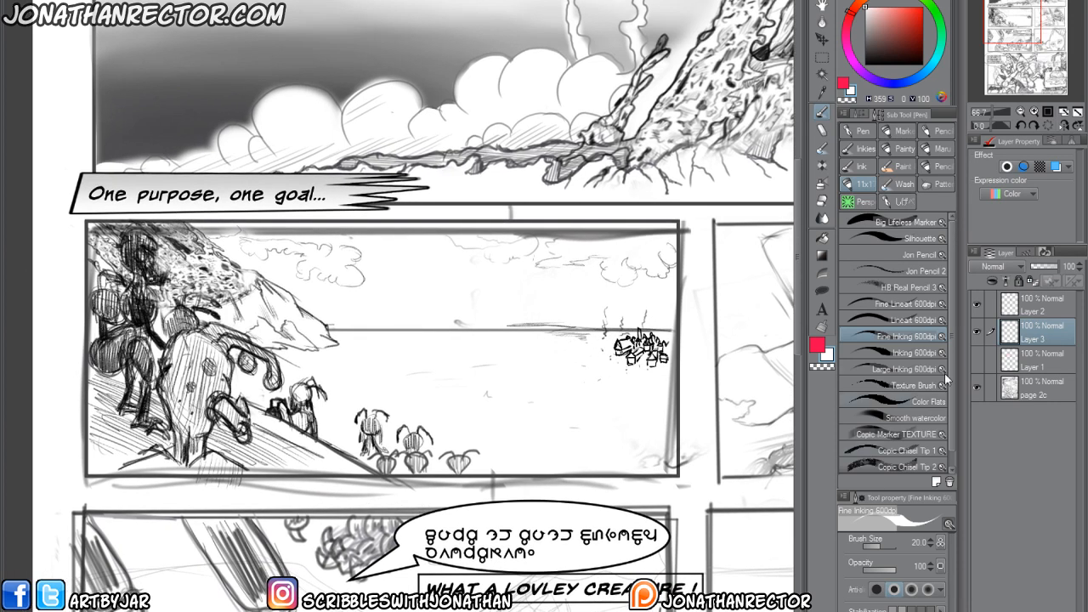
Compare the original and redrawn villages by hiding and showing Layer 2 and Layer 3 together.
drag(977, 312, 980, 336)
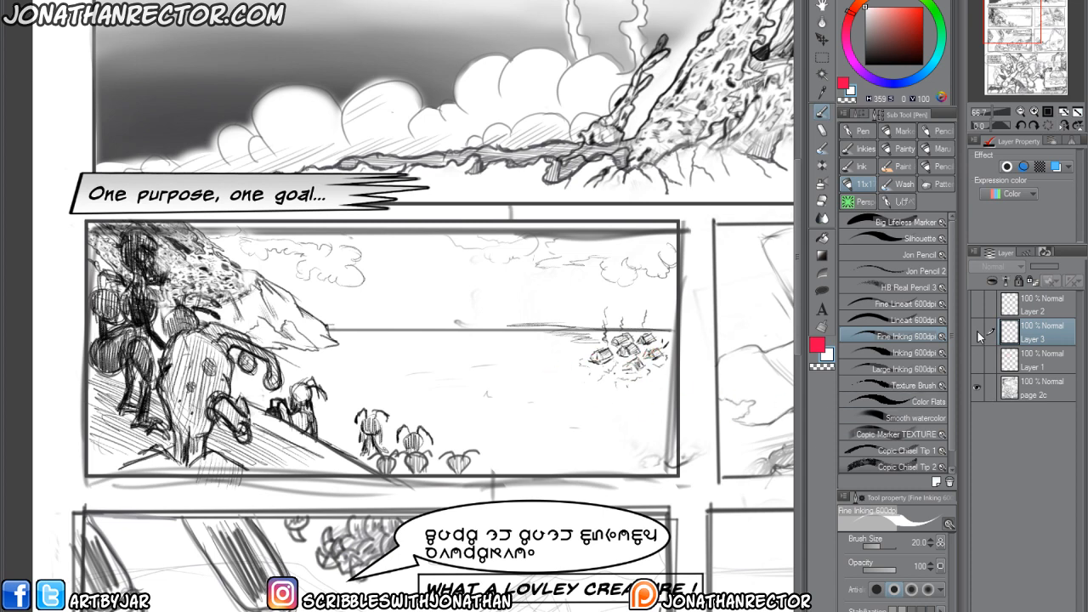
drag(977, 330, 989, 334)
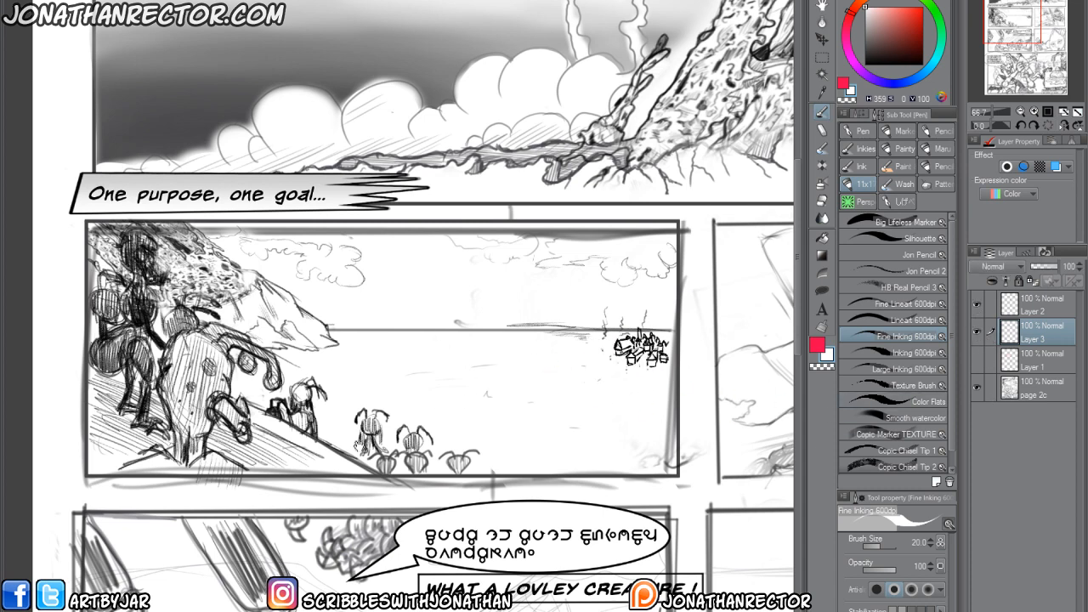
drag(384, 453, 385, 449)
drag(443, 527, 450, 536)
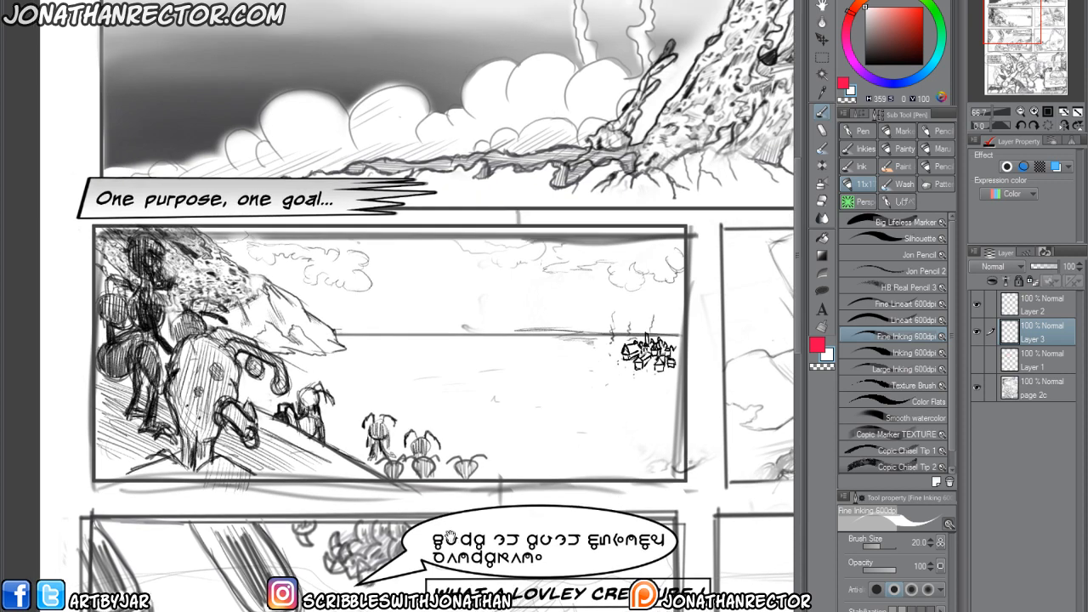
On Layer 2, draw black shoreline strokes below the horizon and thin ground lines leading toward the village.
click(973, 299)
click(814, 342)
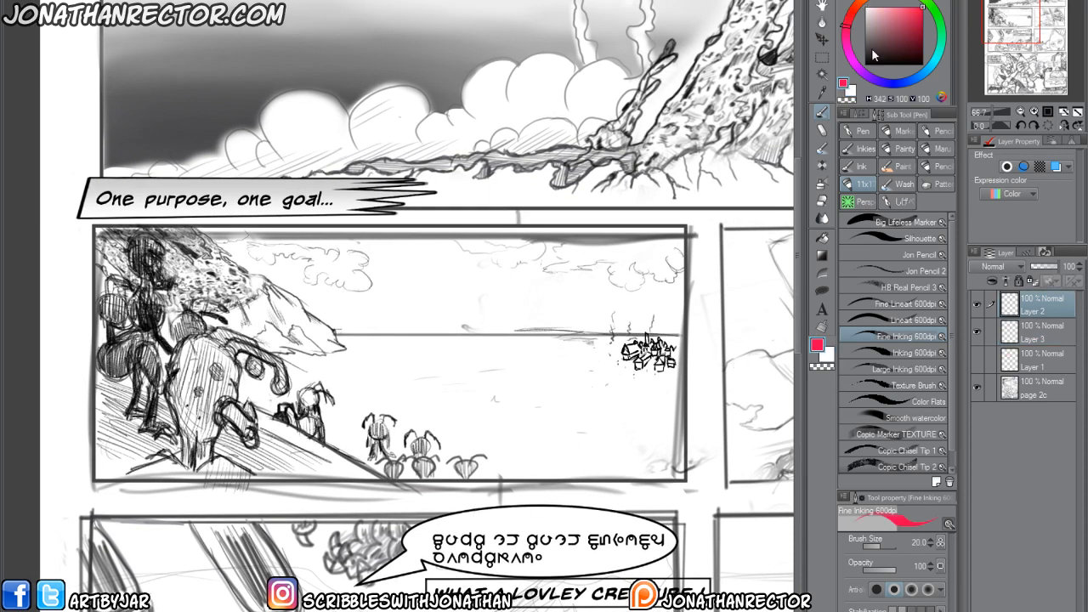
drag(871, 49, 864, 66)
mouse_move(632, 385)
mouse_down()
mouse_move(642, 379)
mouse_move(610, 414)
mouse_up()
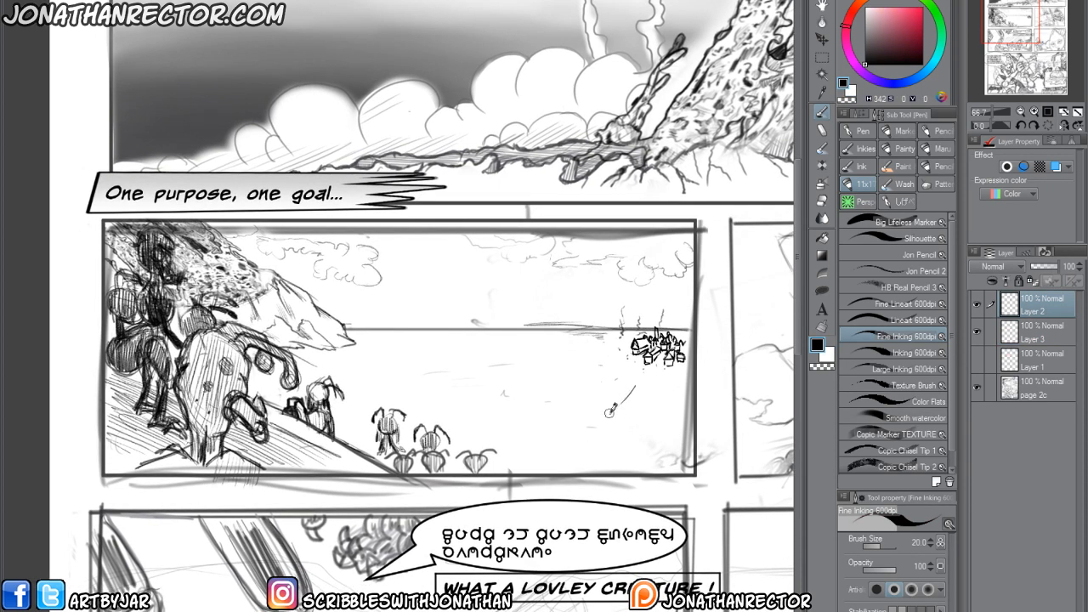
drag(607, 350, 485, 374)
mouse_move(659, 390)
mouse_down()
mouse_move(634, 452)
mouse_move(616, 448)
mouse_up()
mouse_move(589, 349)
mouse_down()
mouse_move(484, 351)
mouse_move(602, 328)
mouse_move(481, 322)
mouse_move(398, 340)
mouse_move(557, 331)
mouse_up()
mouse_move(393, 335)
mouse_down()
mouse_move(677, 323)
mouse_move(430, 337)
mouse_up()
mouse_move(412, 343)
mouse_down()
mouse_move(623, 324)
mouse_move(412, 342)
mouse_up()
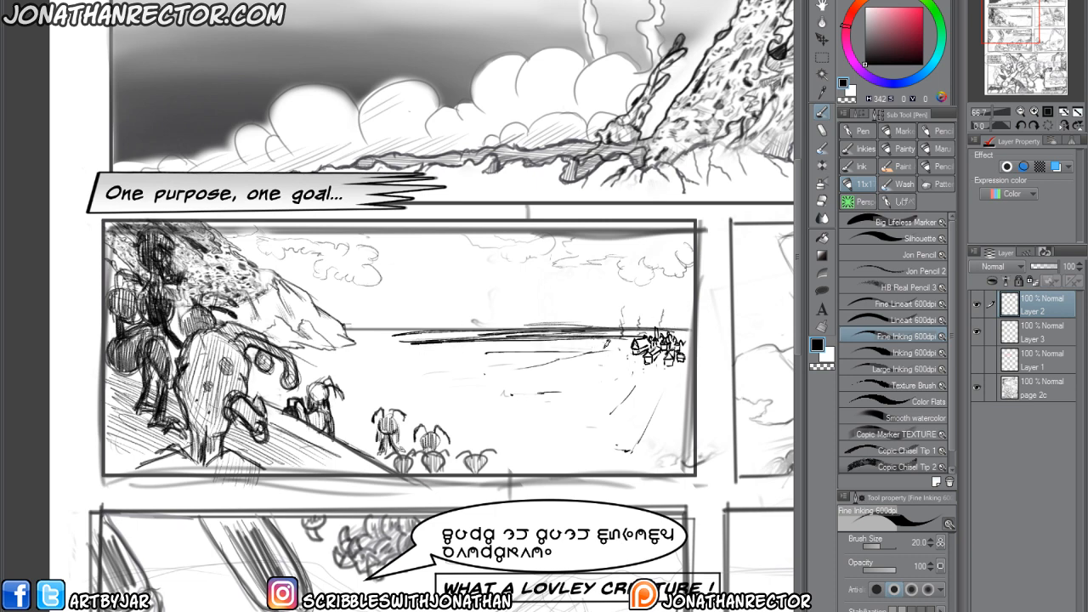
drag(546, 350, 375, 356)
Add a ground line below the village, a small pointed arch shape and scattered marks on the open beach.
mouse_move(667, 370)
mouse_down()
mouse_move(651, 401)
mouse_move(677, 396)
mouse_up()
drag(682, 408, 572, 415)
mouse_move(544, 421)
mouse_down()
mouse_move(572, 429)
mouse_move(550, 427)
mouse_move(567, 403)
mouse_move(536, 403)
mouse_up()
mouse_move(537, 403)
mouse_down()
mouse_move(551, 383)
mouse_move(562, 409)
mouse_move(536, 410)
mouse_up()
drag(543, 411, 530, 411)
drag(598, 436, 603, 439)
drag(591, 382, 593, 394)
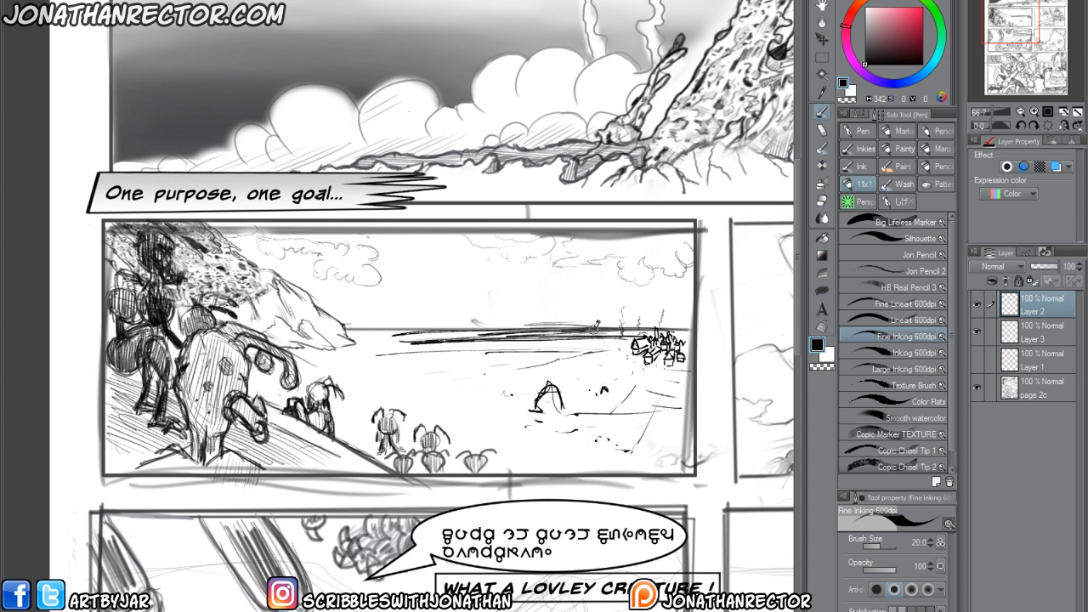
Draw low distant hills along the beach panel's horizon.
mouse_move(558, 331)
mouse_down()
mouse_move(502, 330)
mouse_move(559, 331)
mouse_up()
drag(432, 326, 393, 330)
drag(604, 327, 633, 324)
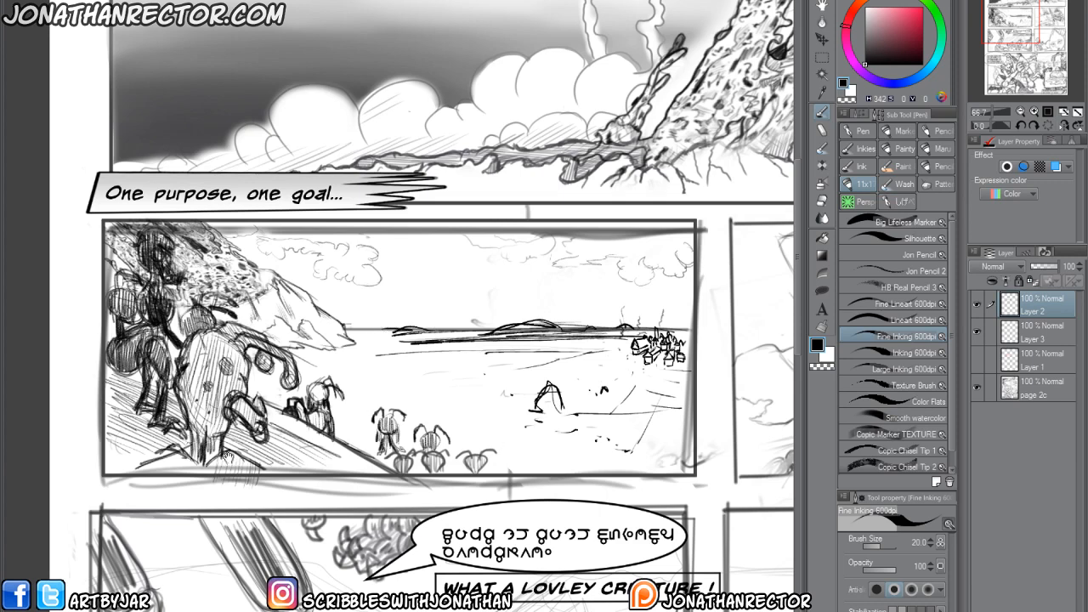
Compare the beach panel with its added layers hidden and shown, and view it alongside the neighbouring panels at 50% zoom.
drag(226, 457, 192, 421)
drag(977, 305, 977, 340)
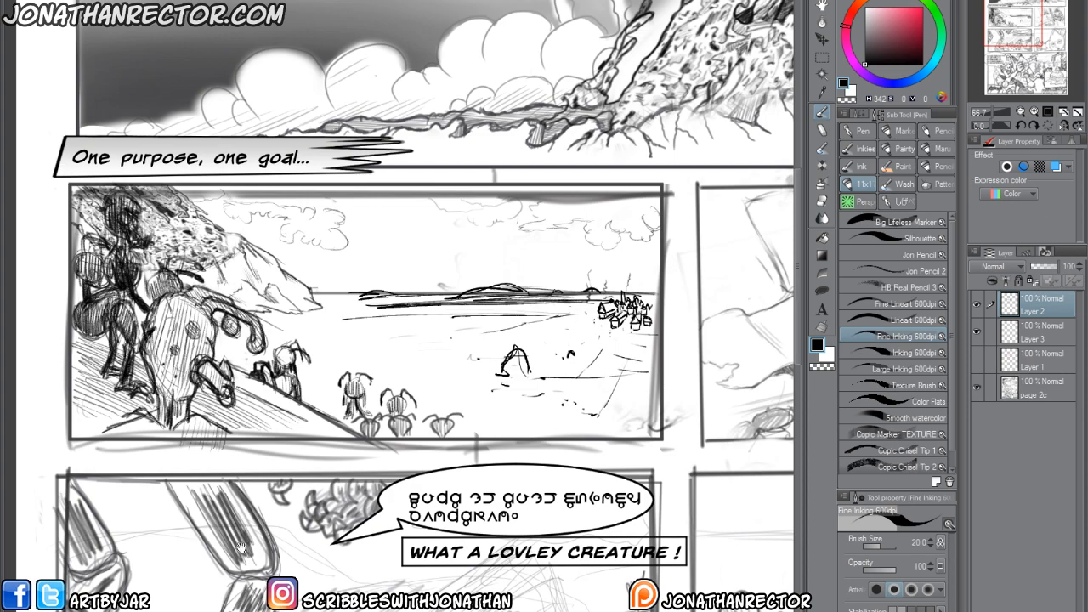
drag(242, 547, 254, 540)
drag(712, 602, 328, 585)
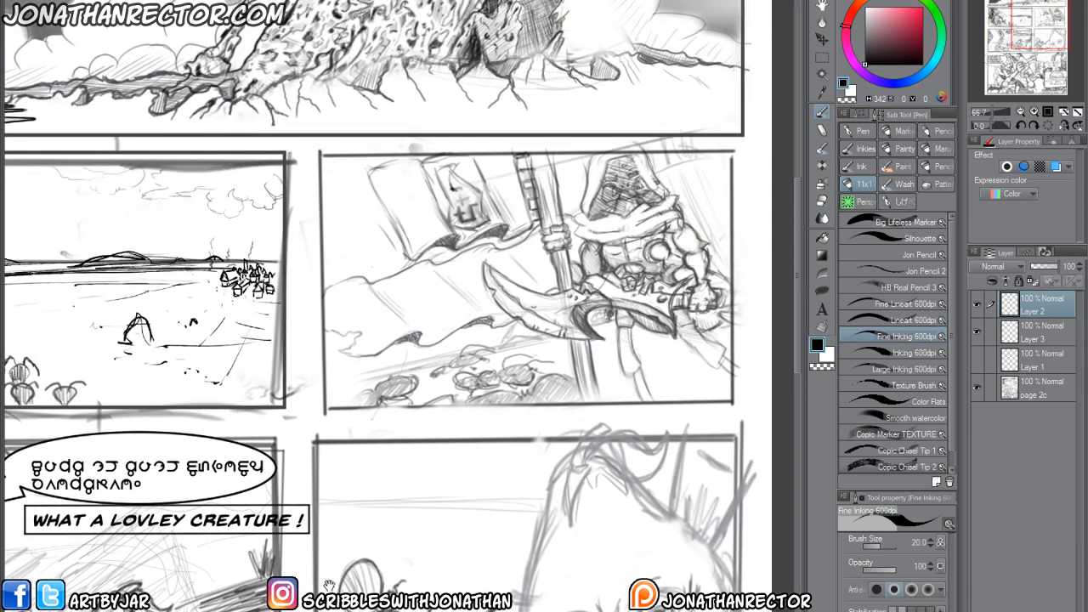
scroll(415, 465, down, 2)
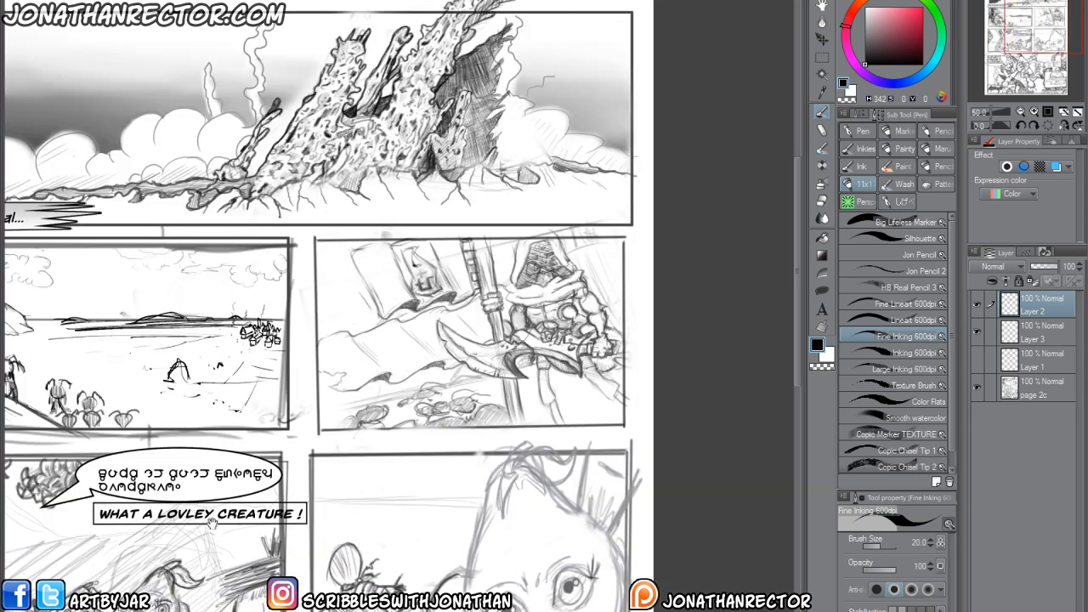
drag(415, 465, 501, 465)
drag(643, 472, 603, 460)
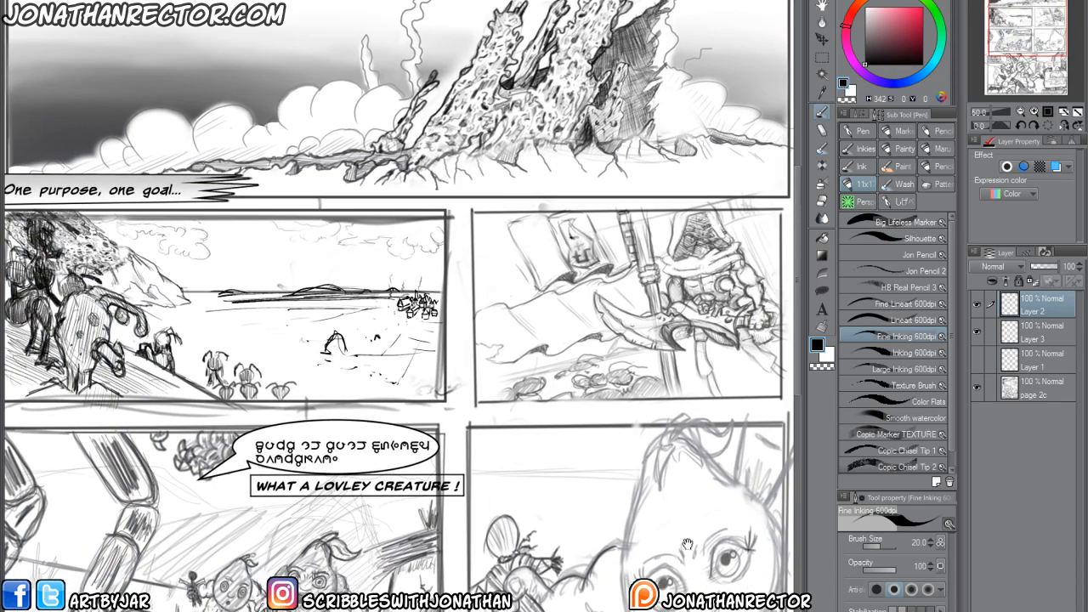
Look over page 2's lower panels, down to the large final panel with the insect warriors and captured creature.
scroll(548, 550, down, 3)
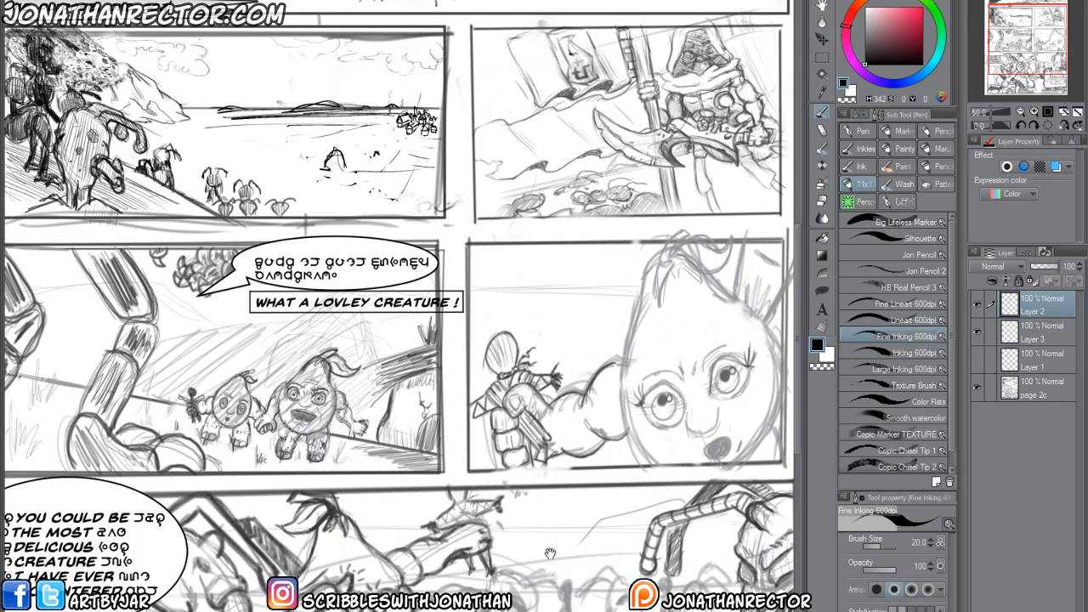
scroll(551, 555, down, 4)
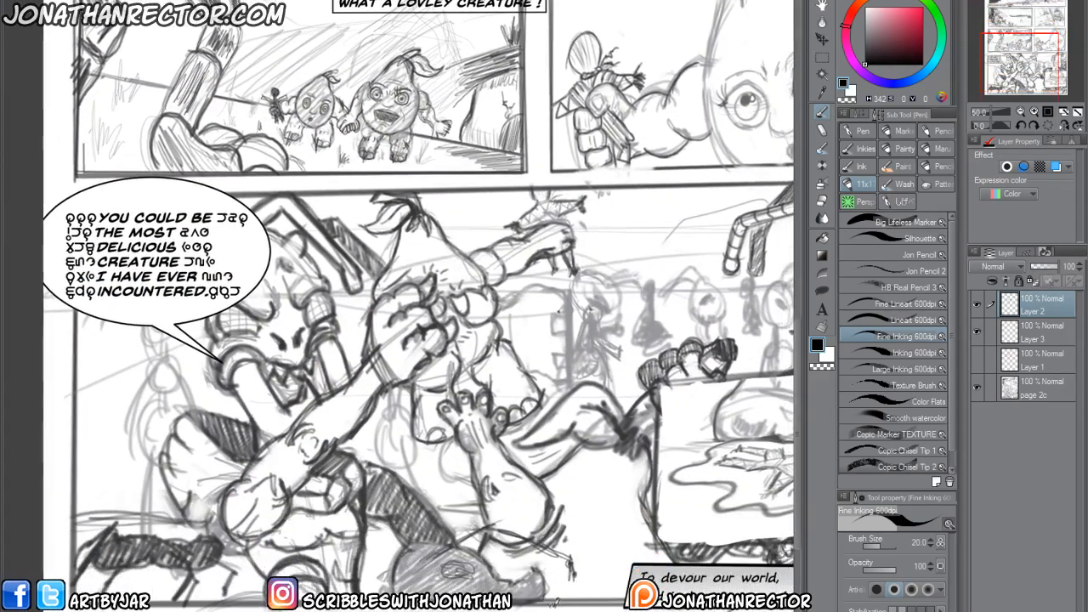
scroll(551, 556, down, 1)
drag(523, 584, 449, 552)
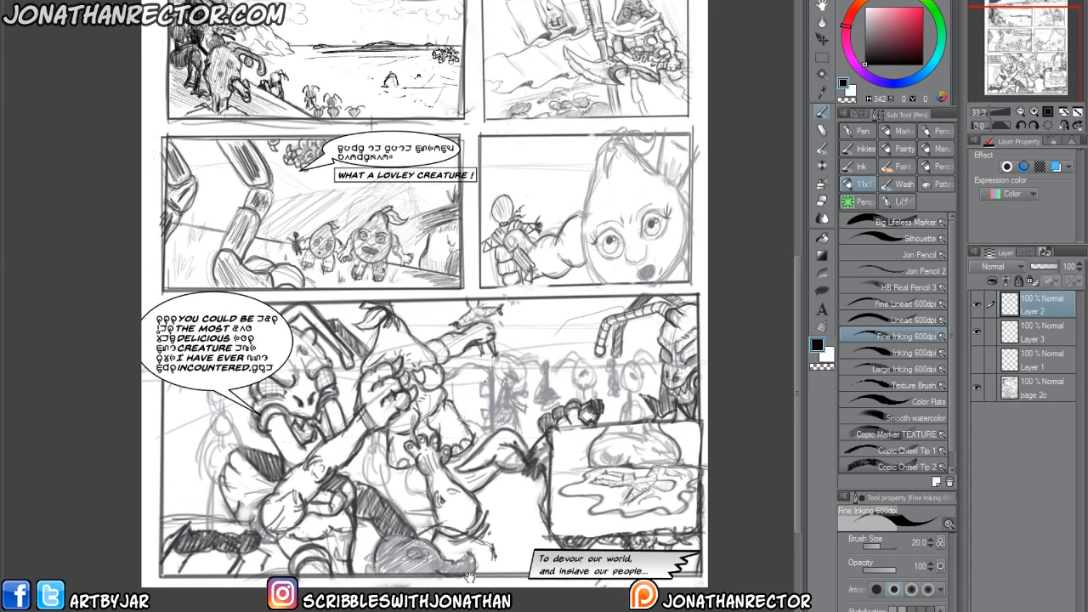
drag(471, 575, 398, 526)
drag(269, 410, 381, 427)
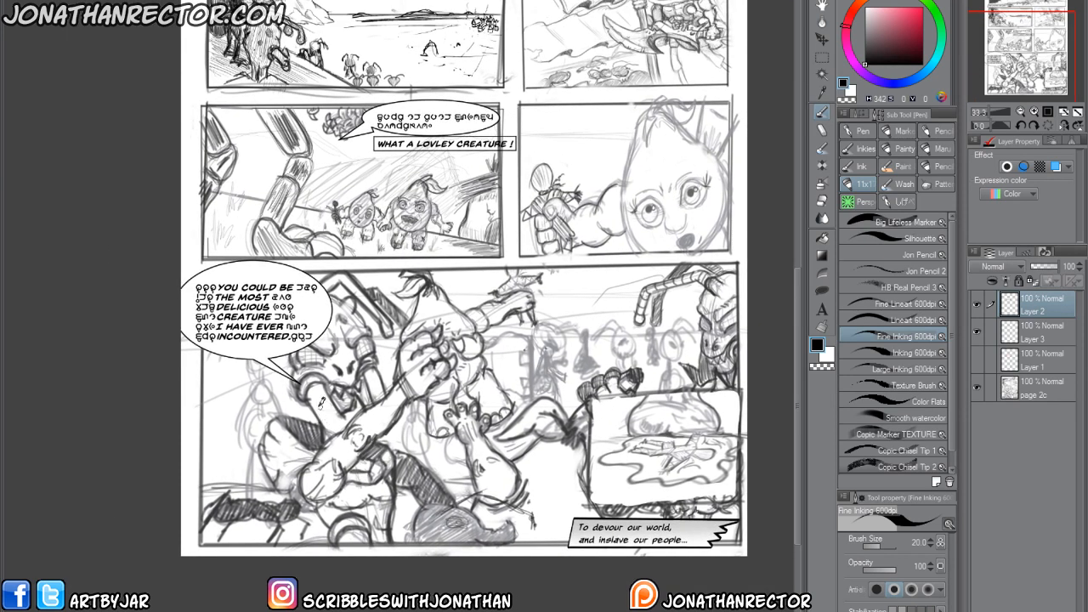
drag(279, 473, 286, 470)
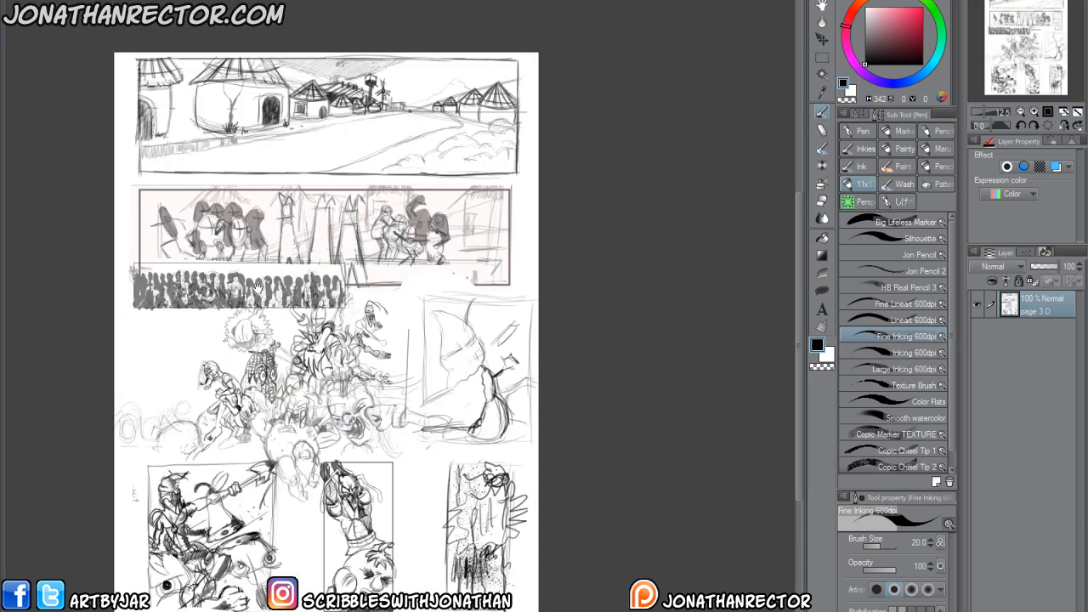
Switch to page 3 and examine its village street panel, the crowd panels and the action panels along the page's lower edge.
drag(257, 288, 405, 255)
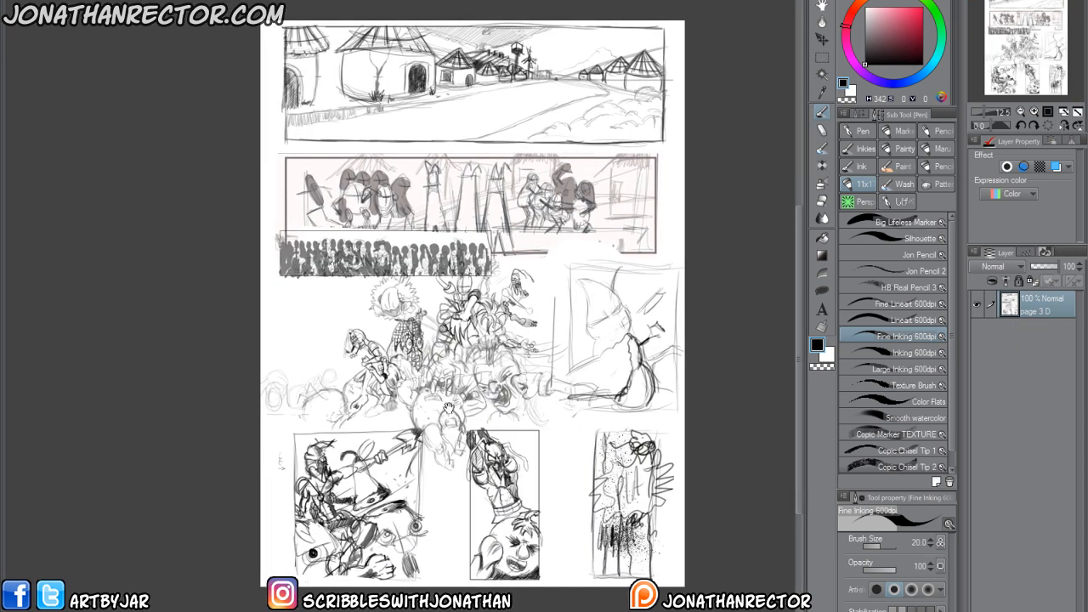
scroll(439, 541, up, 2)
drag(379, 305, 306, 608)
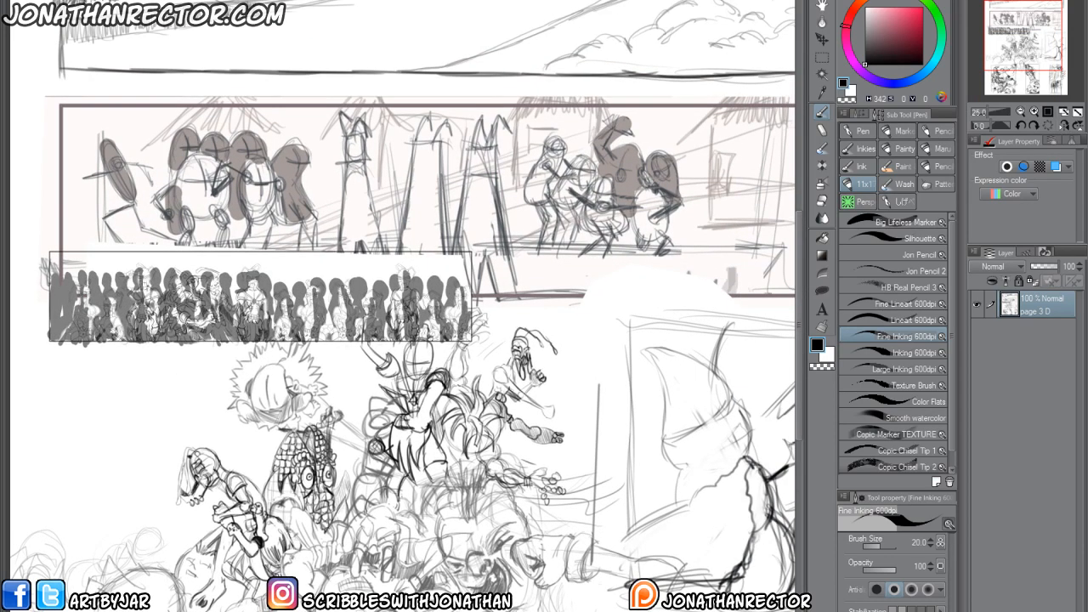
drag(271, 487, 313, 611)
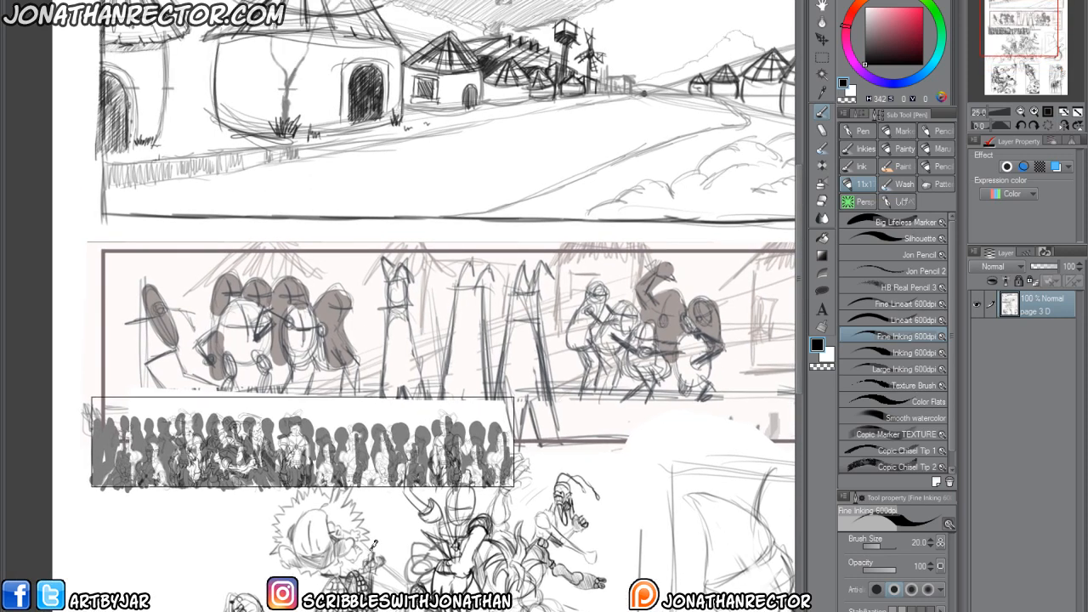
drag(460, 501, 376, 596)
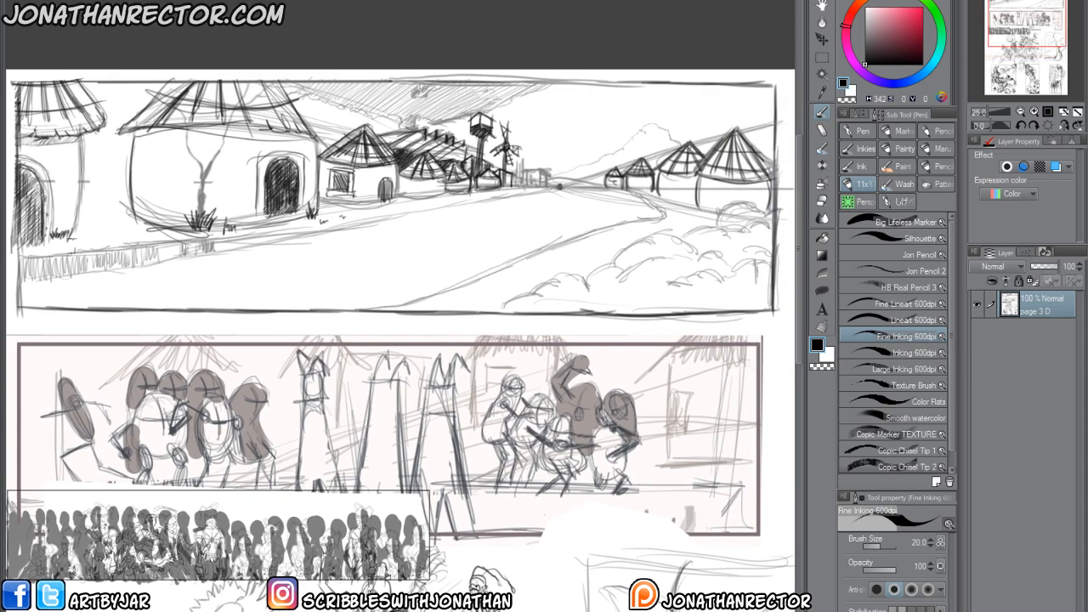
drag(374, 610, 408, 437)
drag(332, 610, 338, 474)
drag(238, 609, 283, 470)
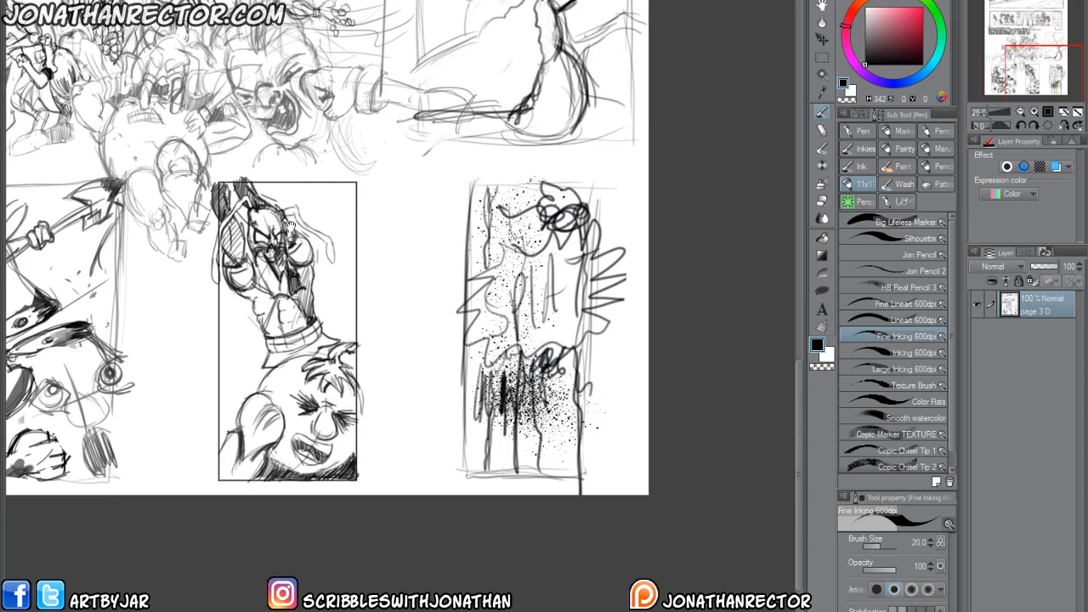
drag(280, 142, 404, 585)
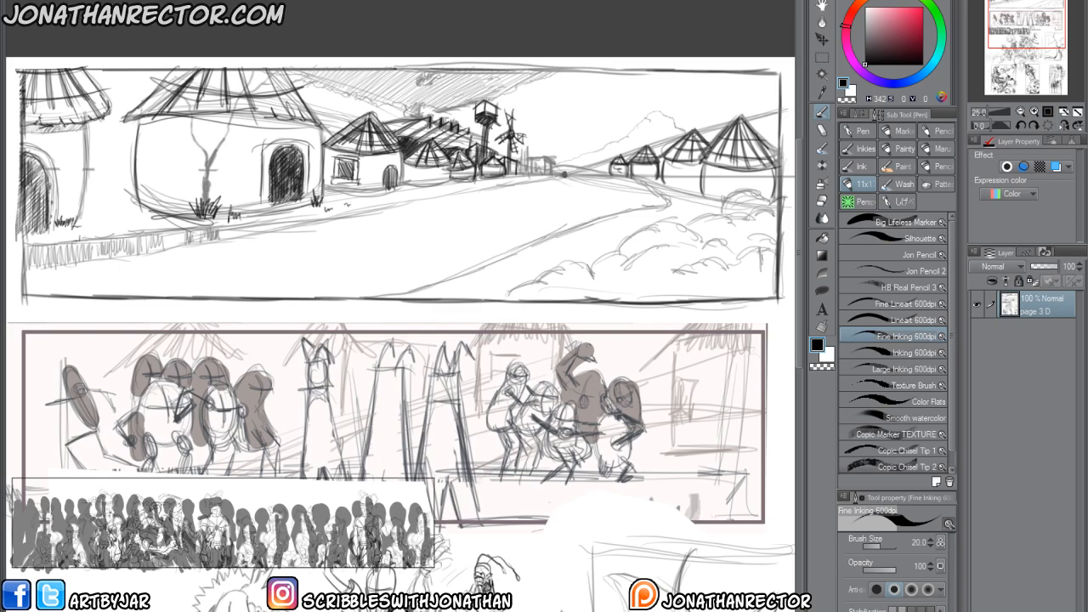
Compare page 3's battle scene with the crowd and village panels above it and with page 2's final panel.
drag(491, 589, 513, 439)
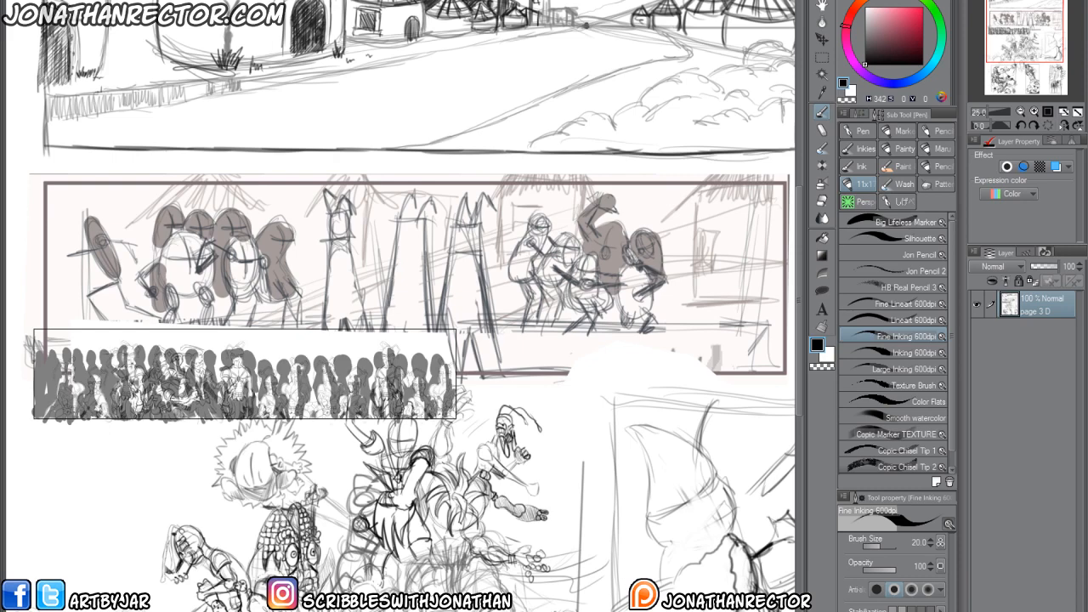
scroll(267, 539, down, 10)
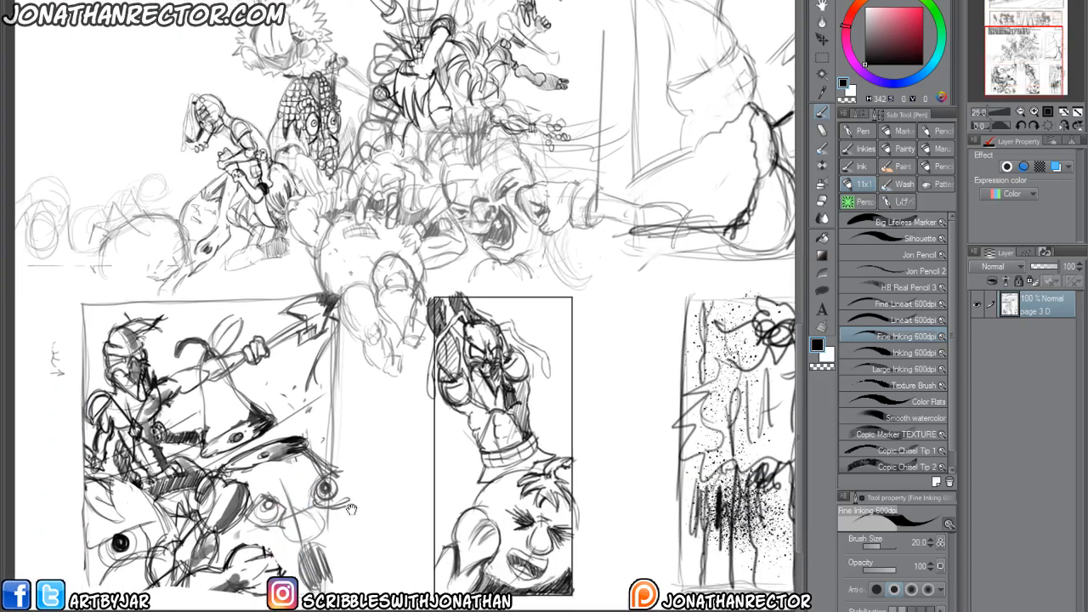
drag(267, 540, 286, 583)
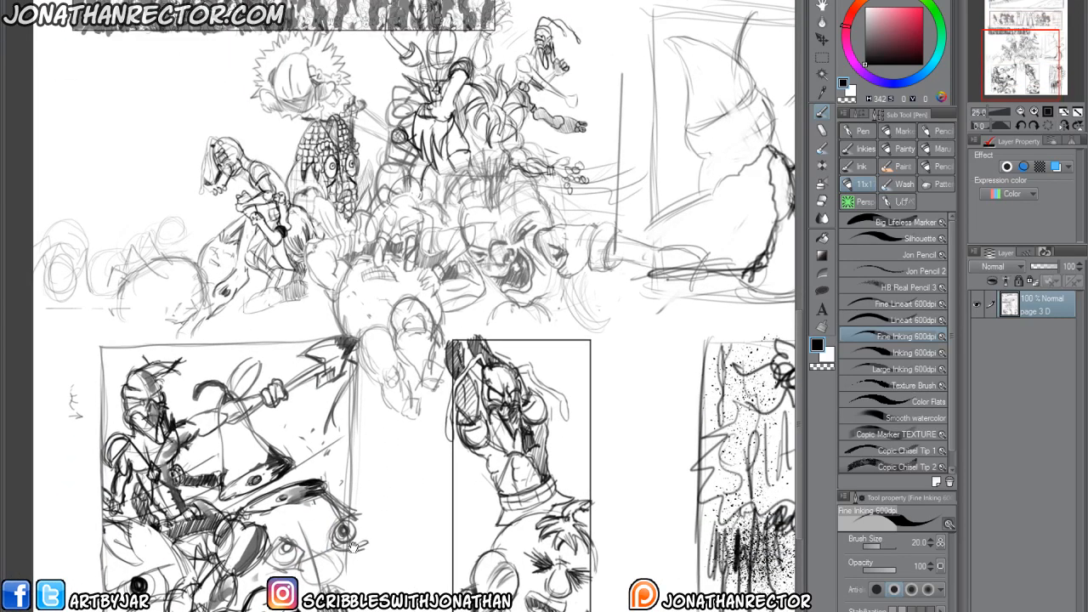
drag(340, 454, 350, 511)
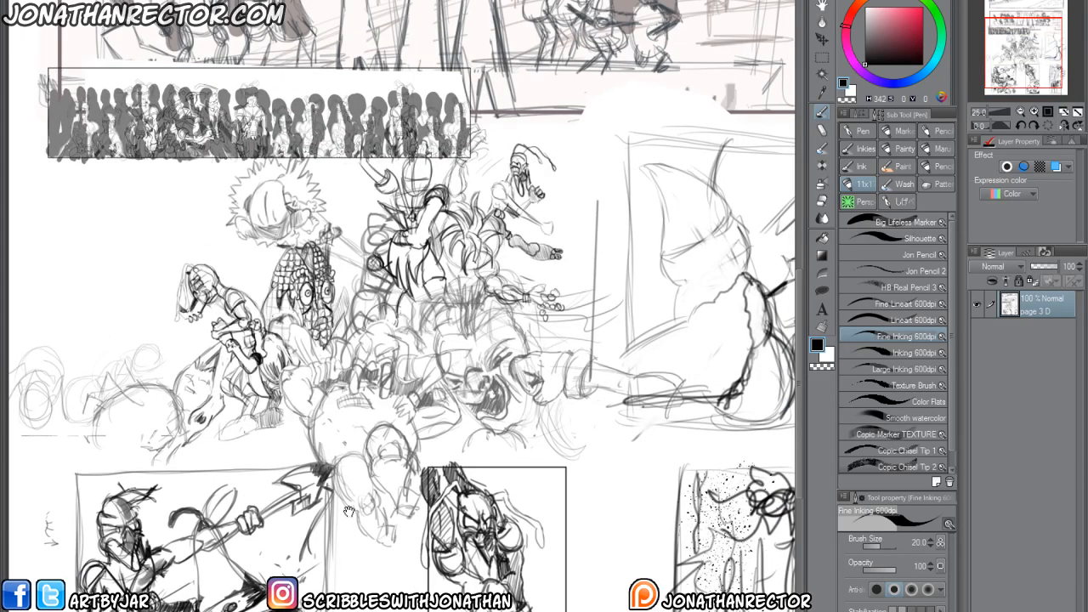
scroll(350, 511, up, 8)
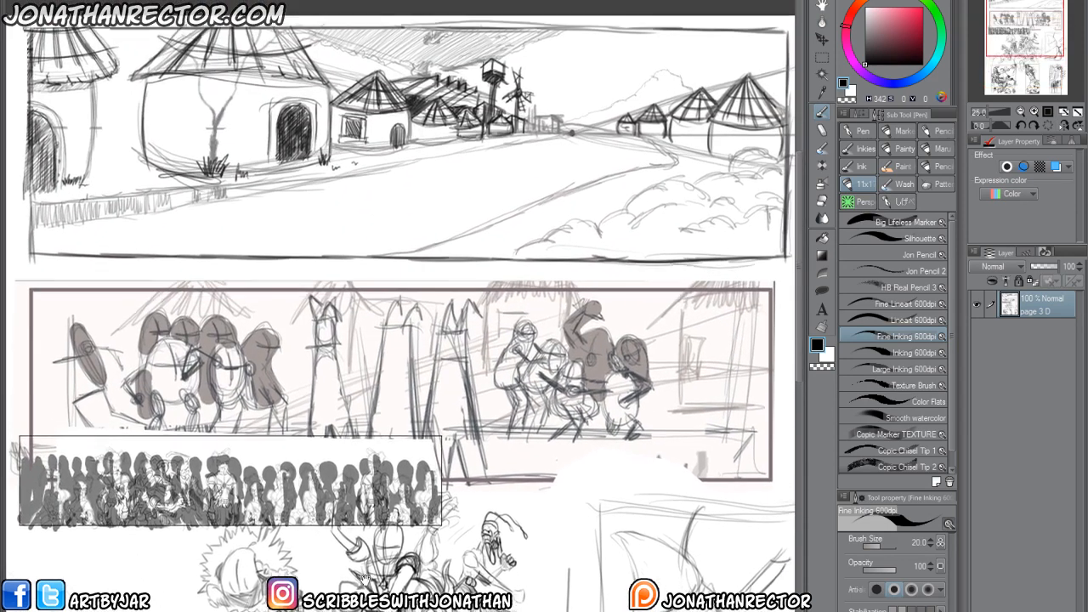
scroll(366, 578, up, 1)
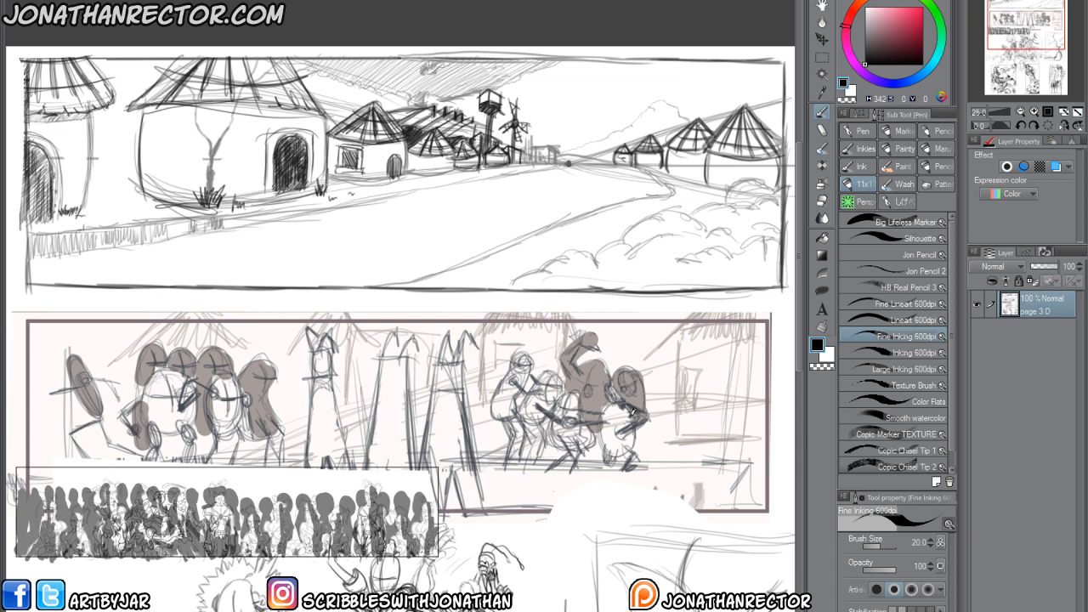
drag(429, 521, 458, 456)
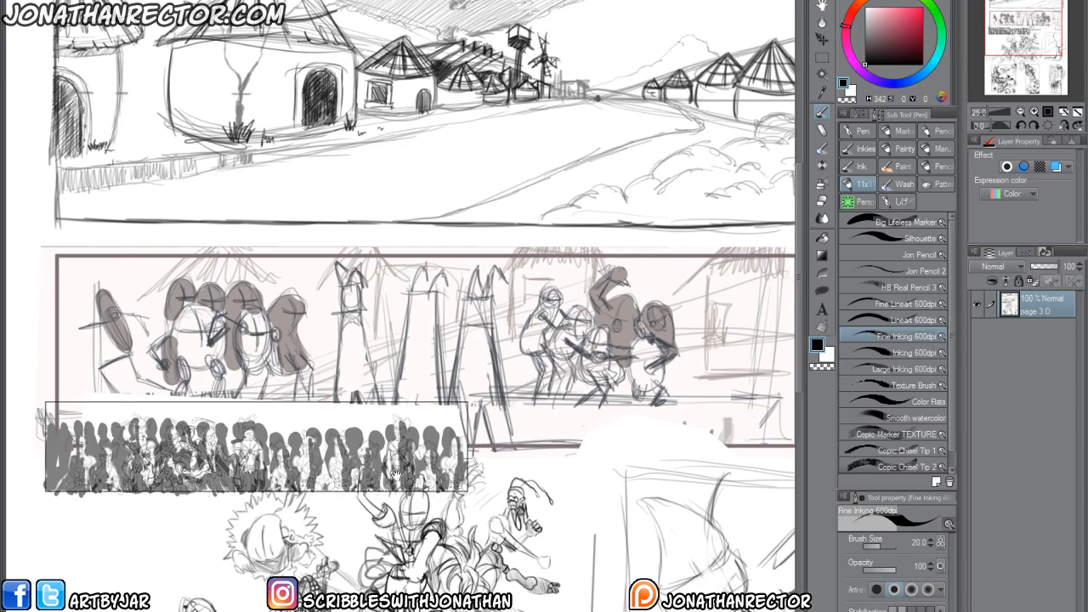
drag(395, 476, 402, 497)
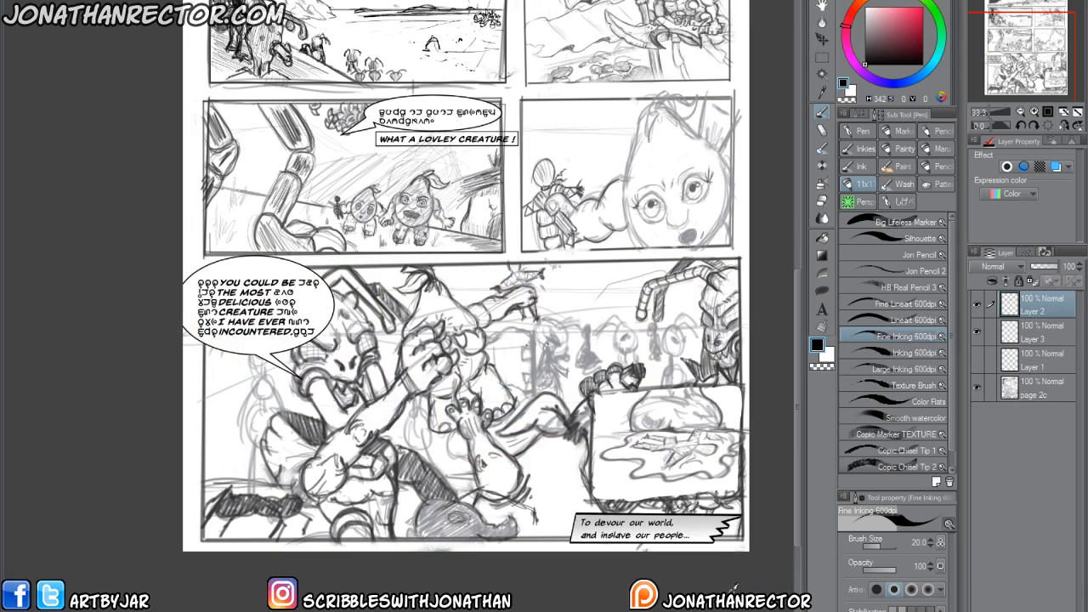
drag(416, 495, 365, 583)
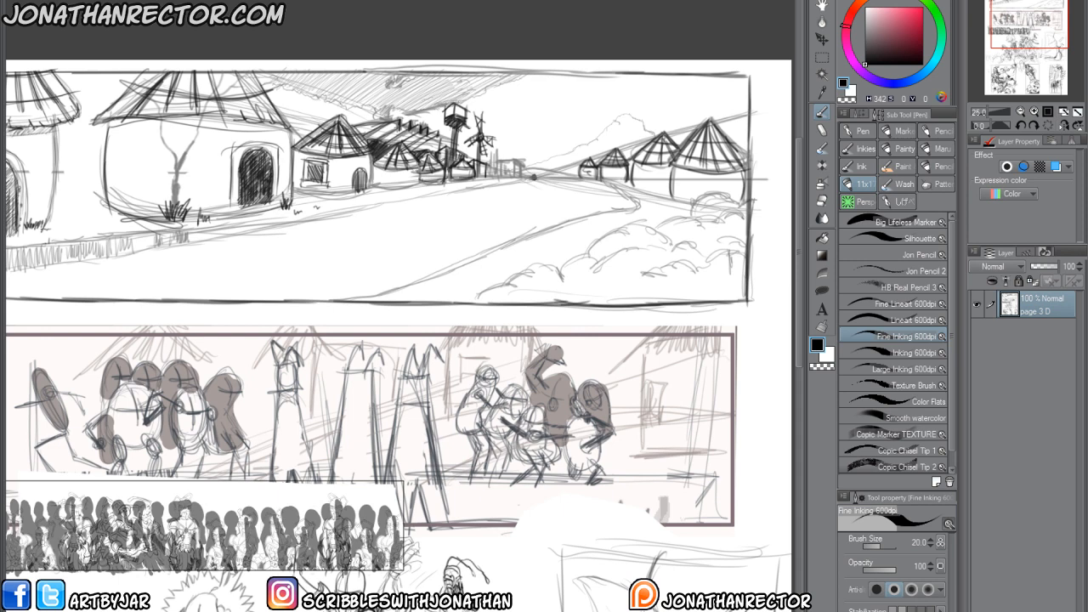
On a new layer, draw bright red (H 342, S 100, V 100) vertical and horizon lines crossing at the vanishing point of page 3's village panel.
drag(233, 609, 265, 531)
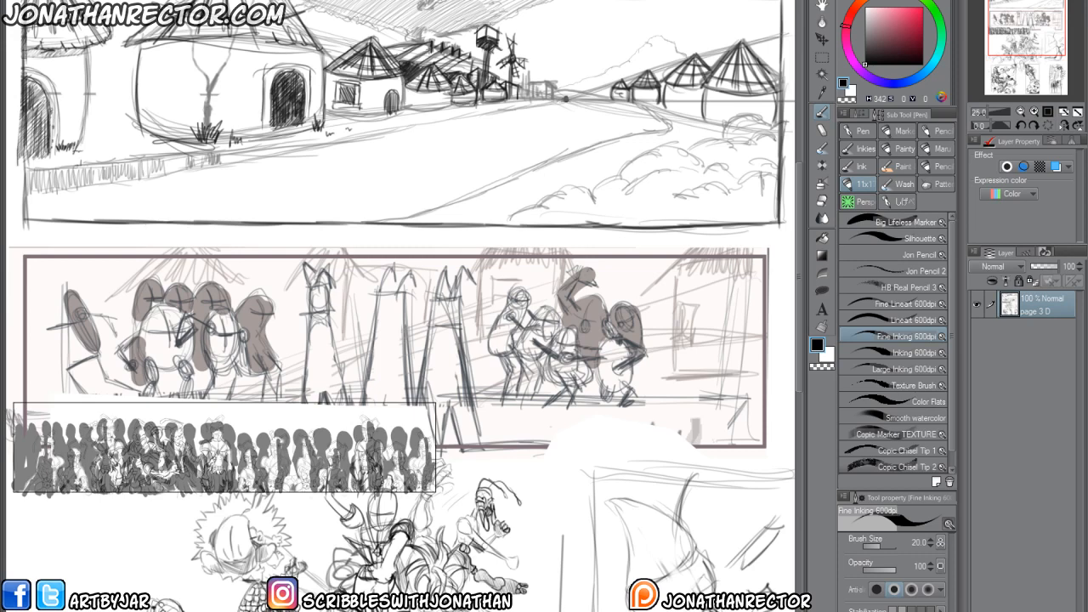
drag(424, 237, 431, 415)
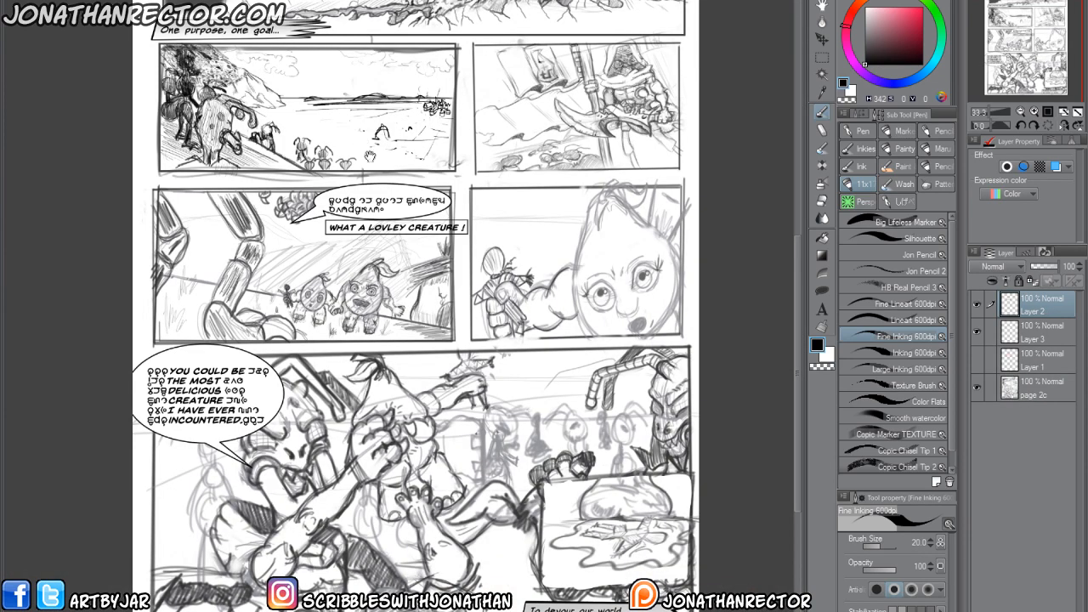
drag(370, 155, 458, 418)
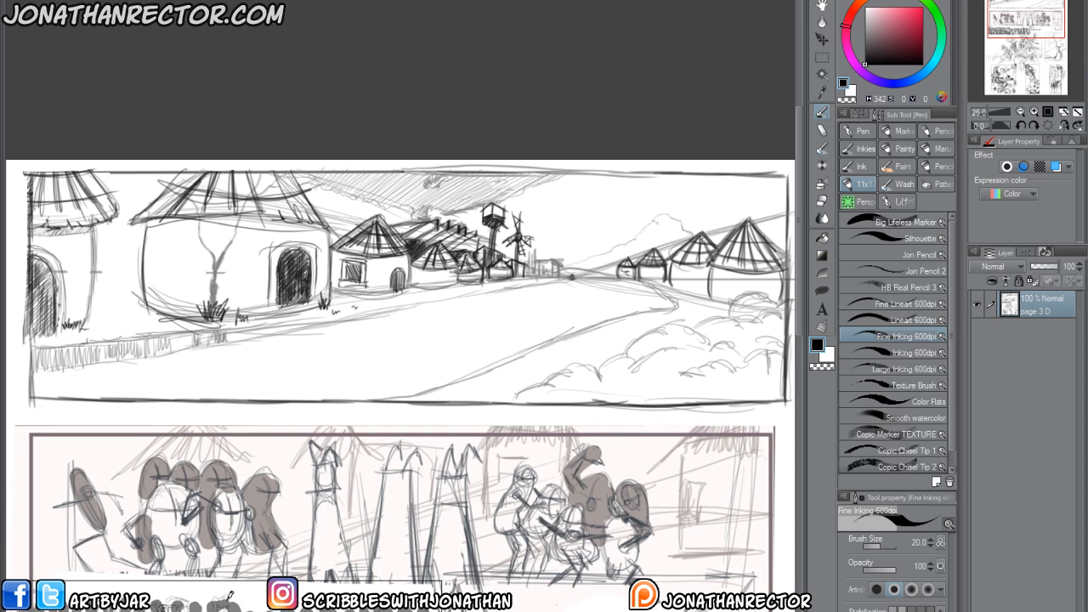
key(ctrl+shift+n)
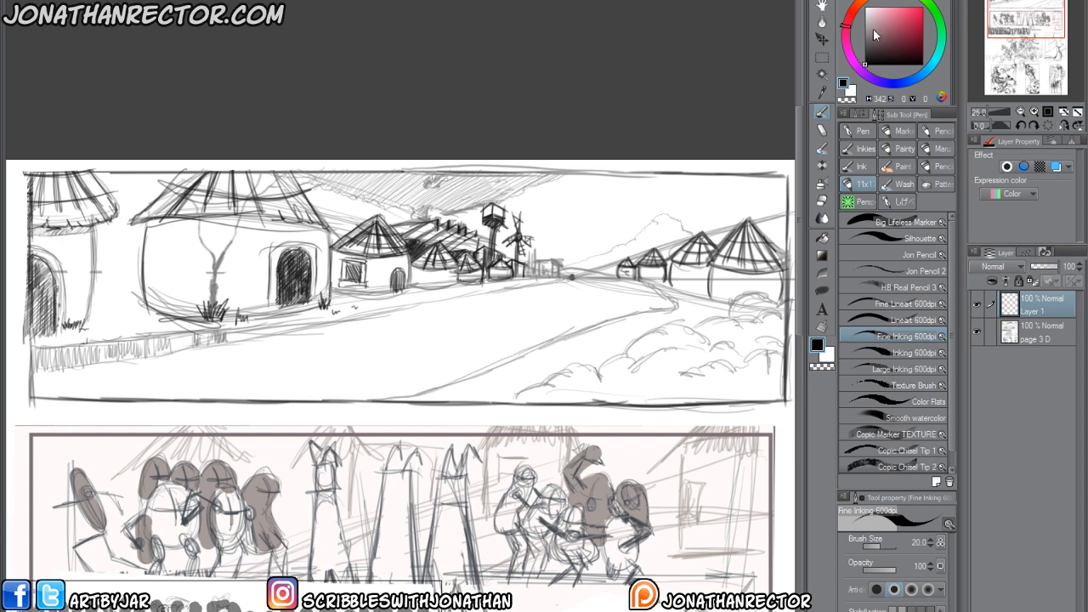
click(923, 8)
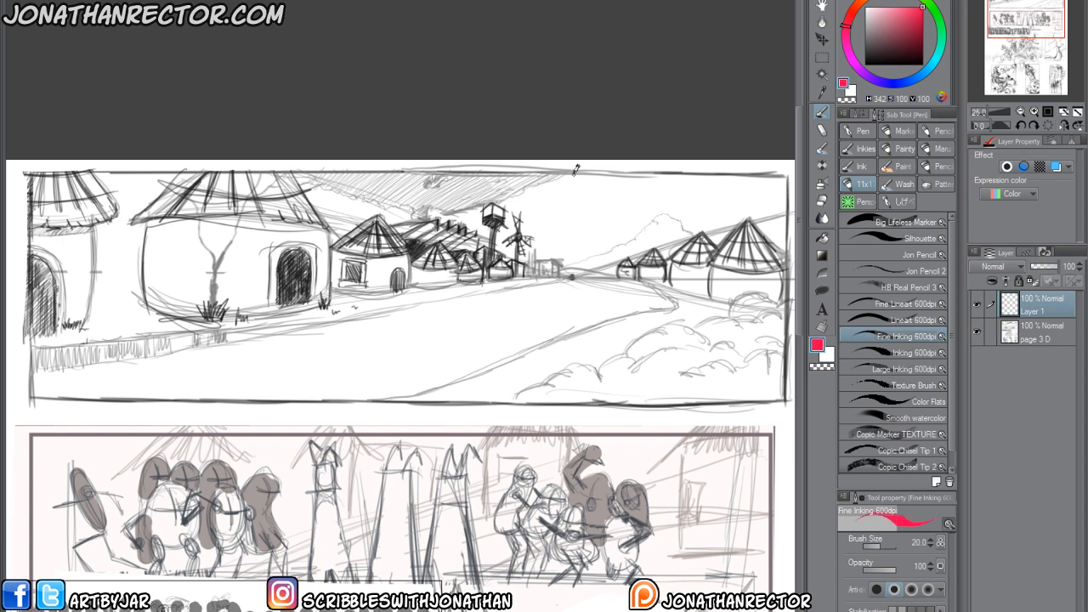
drag(569, 188, 575, 361)
mouse_move(791, 277)
mouse_down()
mouse_move(98, 274)
mouse_move(790, 270)
mouse_up()
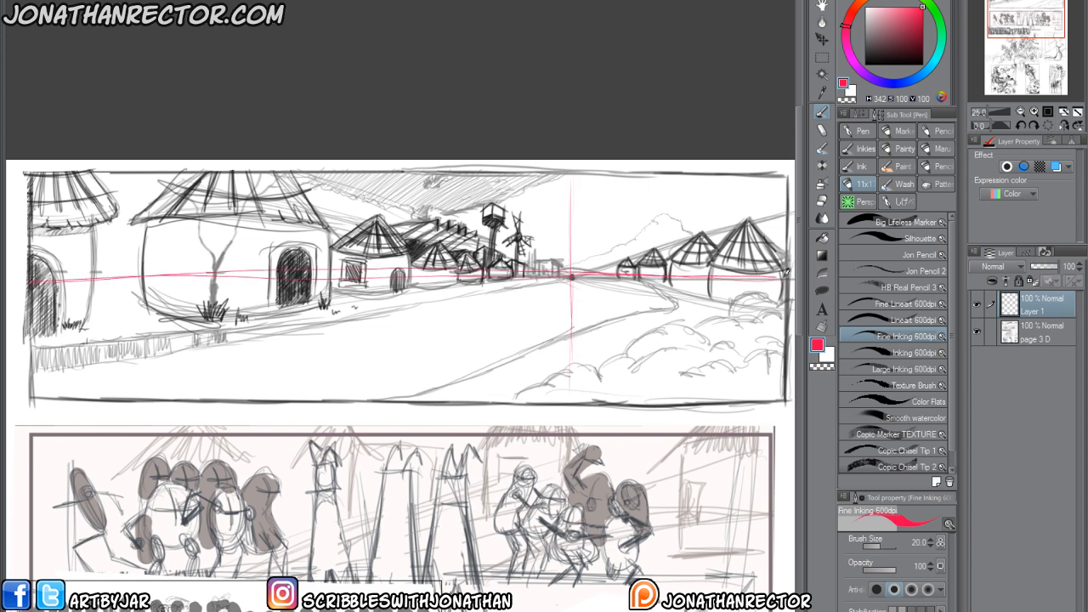
drag(574, 170, 573, 405)
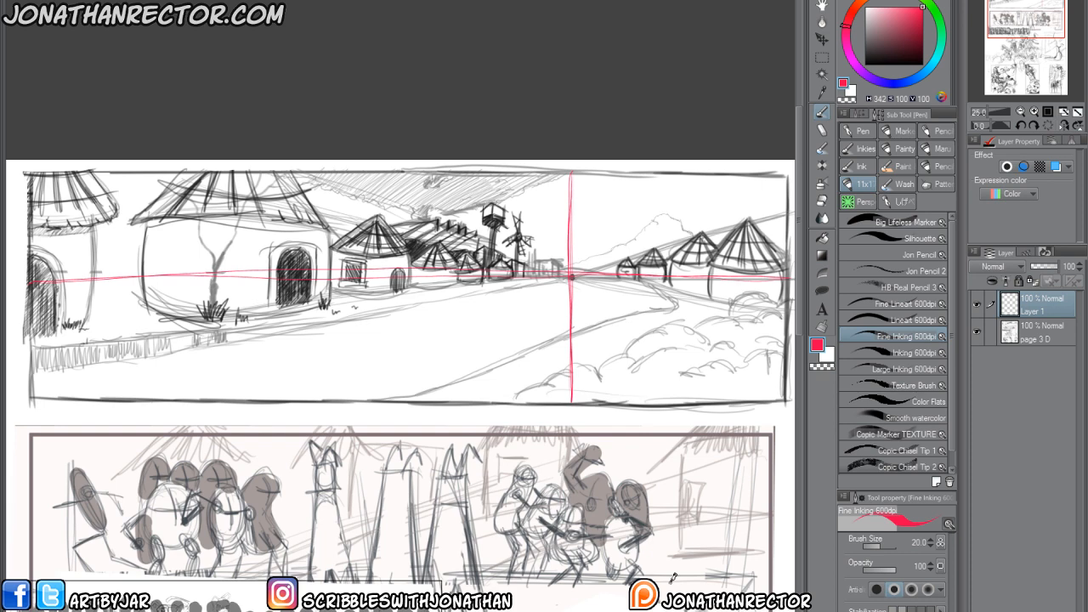
Mark the village panel's vanishing point and draw two perspective lines from it along the right-hand huts' rooftops and the ground below them.
mouse_move(491, 375)
mouse_down()
mouse_move(499, 392)
mouse_move(403, 390)
mouse_up()
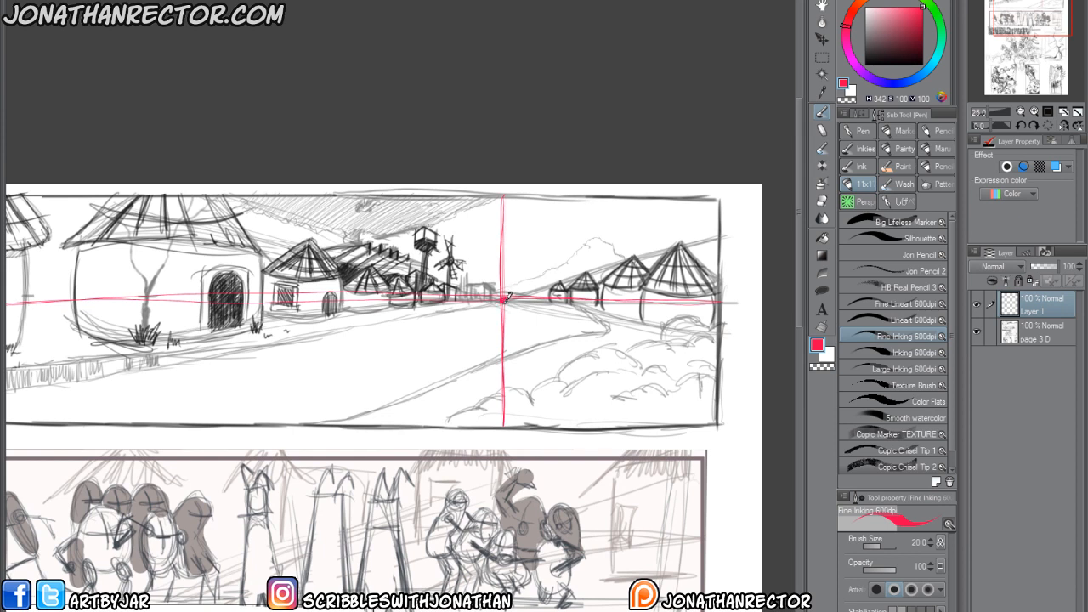
drag(554, 280, 714, 231)
drag(503, 301, 714, 348)
drag(405, 315, 495, 328)
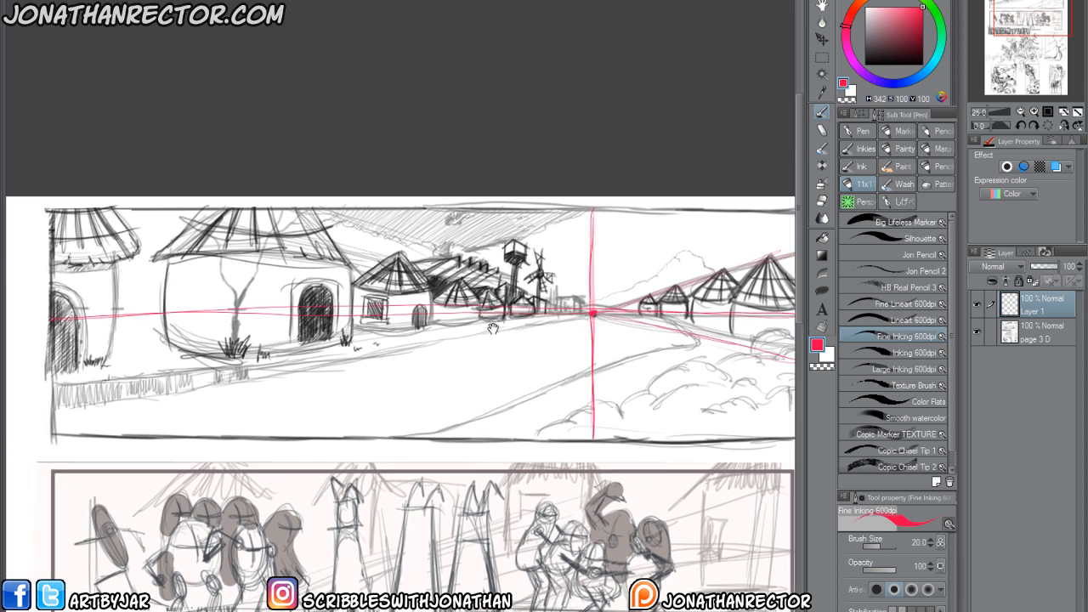
drag(588, 312, 300, 205)
drag(587, 313, 80, 405)
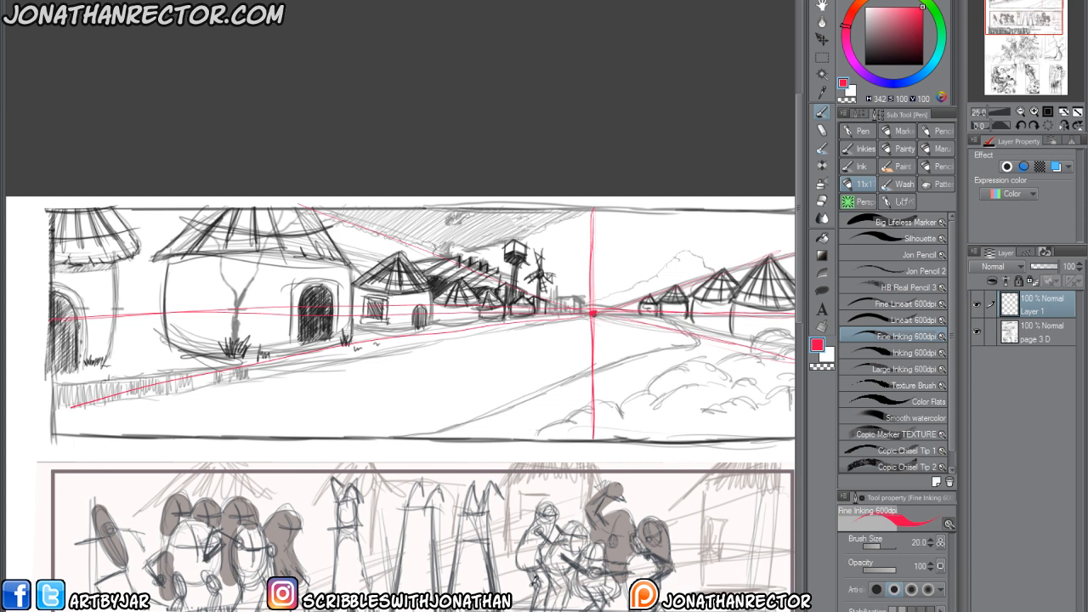
key(ctrl+z)
key(ctrl+z)
key(ctrl+z)
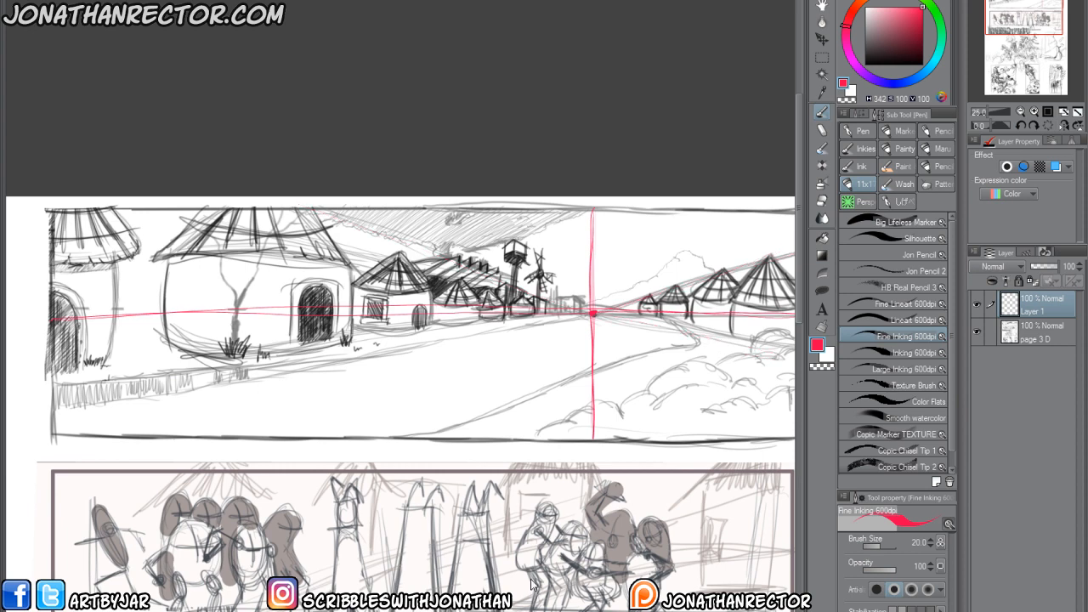
Draw red perspective lines radiating from the vanishing point across the sky, the right-hand huts and the foreground bushes.
drag(485, 447, 436, 516)
mouse_move(544, 383)
mouse_down()
mouse_move(259, 282)
mouse_move(372, 270)
mouse_move(504, 302)
mouse_move(490, 273)
mouse_up()
drag(544, 382, 527, 287)
drag(545, 383, 568, 276)
drag(571, 349, 536, 378)
mouse_move(510, 412)
mouse_down()
mouse_move(575, 316)
mouse_move(594, 360)
mouse_move(674, 321)
mouse_move(721, 345)
mouse_up()
mouse_move(514, 411)
mouse_down()
mouse_move(534, 551)
mouse_move(665, 563)
mouse_move(653, 500)
mouse_move(717, 554)
mouse_move(754, 515)
mouse_move(723, 461)
mouse_up()
drag(456, 420, 670, 505)
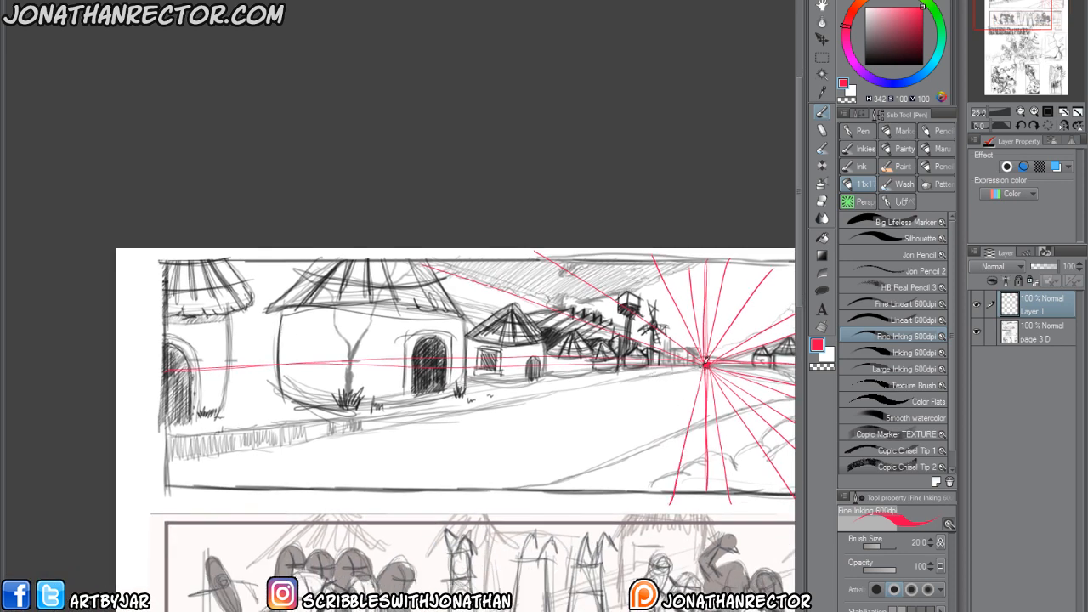
Draw red perspective lines from the vanishing point across the road and through the left-hand huts' bases, doors and roofs.
drag(706, 365, 289, 488)
drag(705, 366, 176, 478)
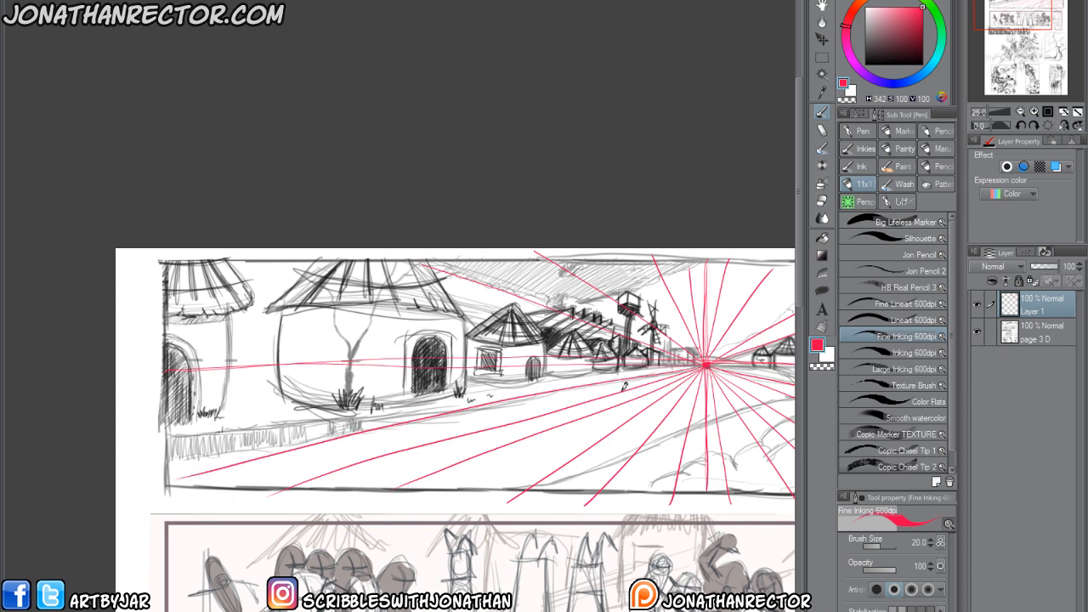
drag(706, 366, 167, 424)
drag(706, 365, 171, 344)
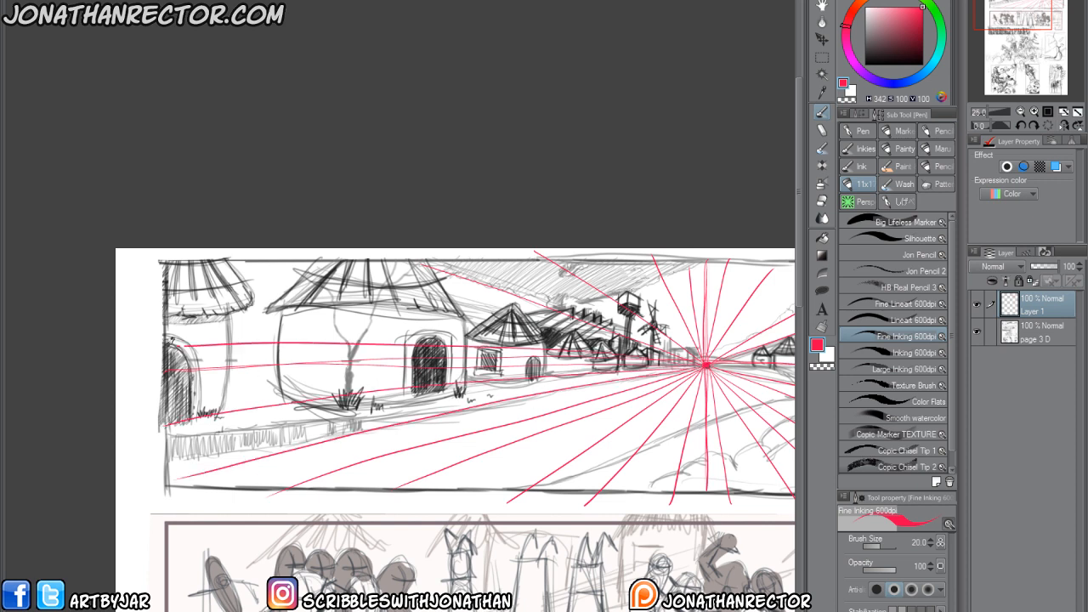
drag(711, 365, 200, 286)
drag(704, 365, 344, 265)
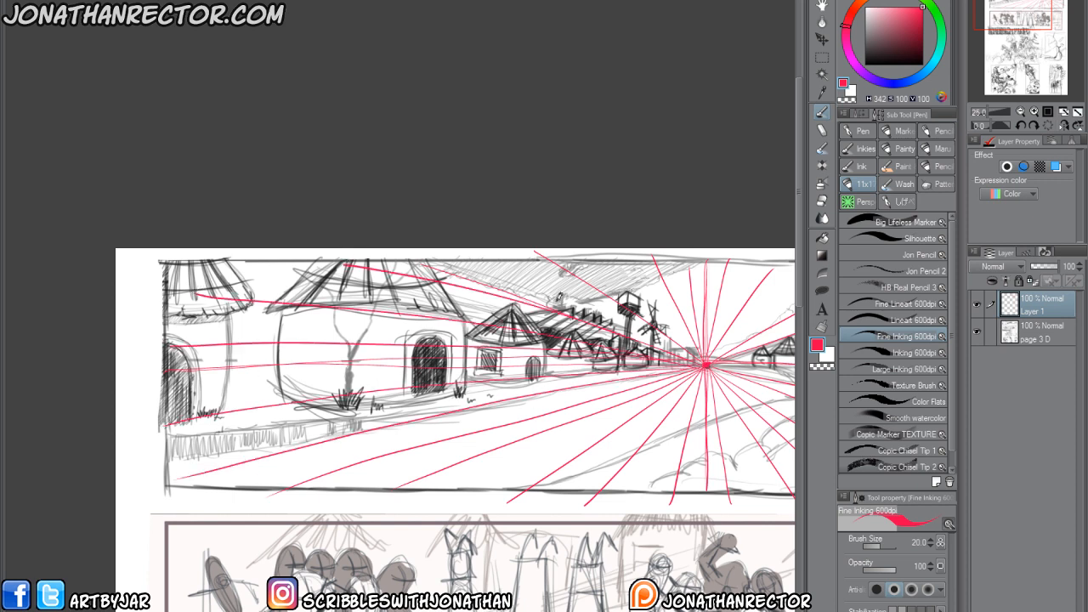
Add a white-filled layer above the page 3 D sketch and lower its opacity to 64% to fade the sketch.
click(1041, 332)
click(831, 357)
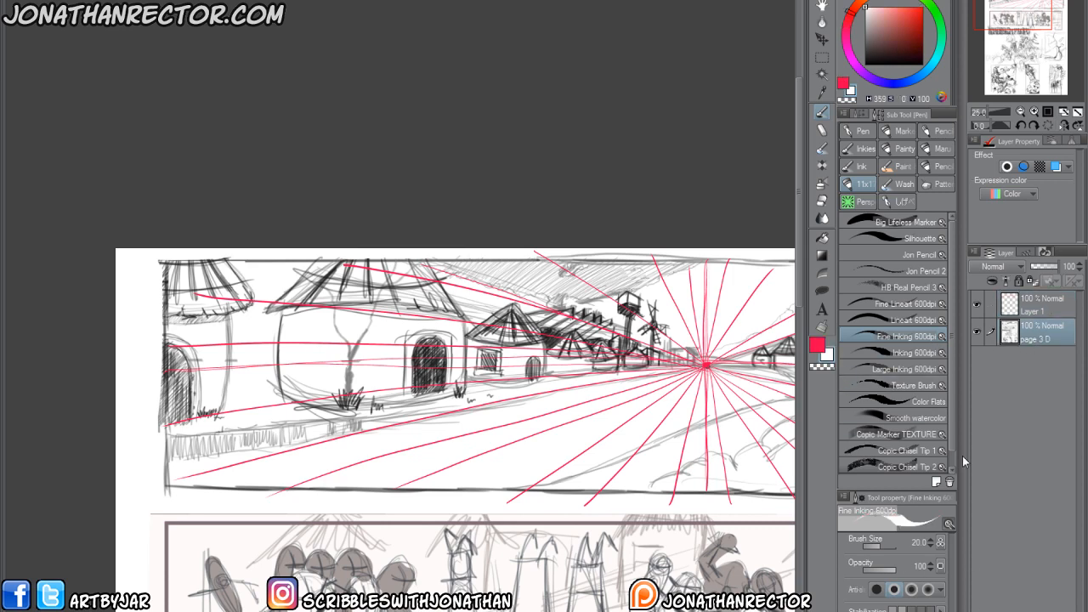
key(Delete)
key(ctrl+z)
key(ctrl+shift+n)
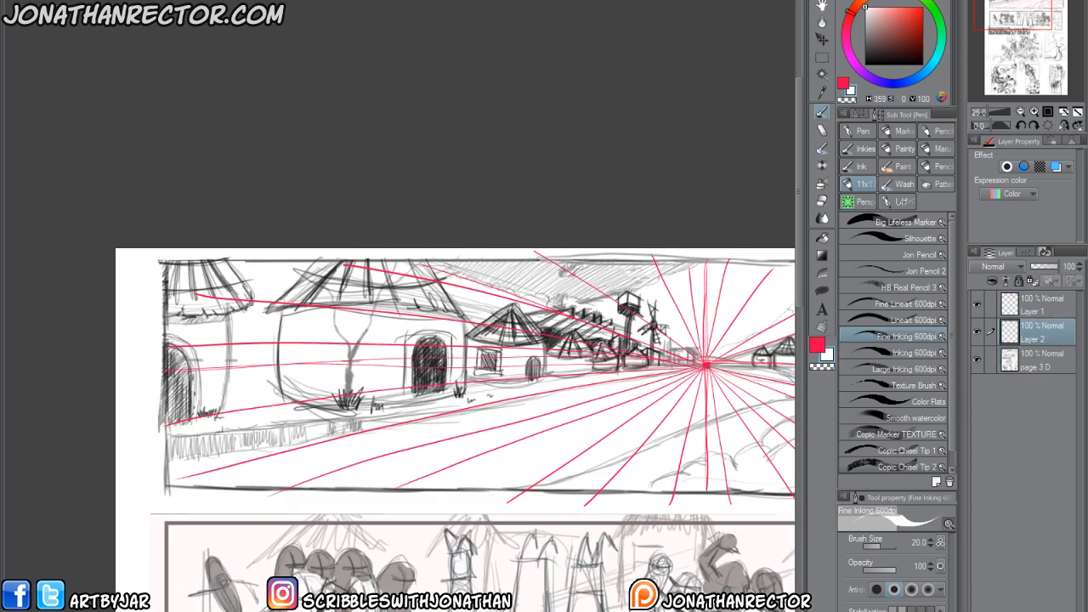
key(alt+Delete)
click(1051, 266)
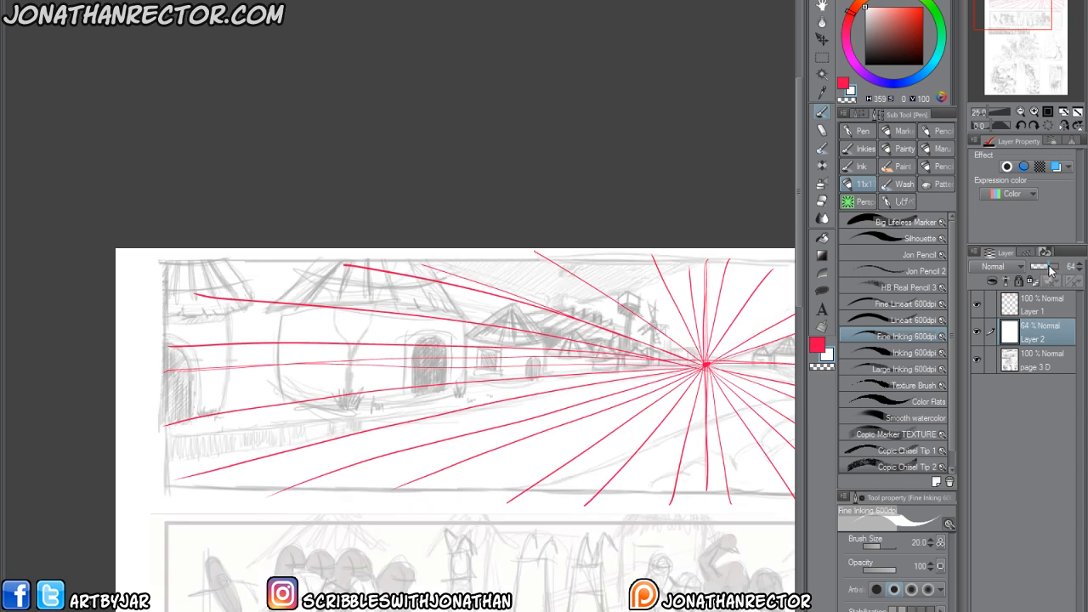
On a new layer above Layer 1, draw black strokes marking the top and bottom of the large hut's door.
click(1024, 311)
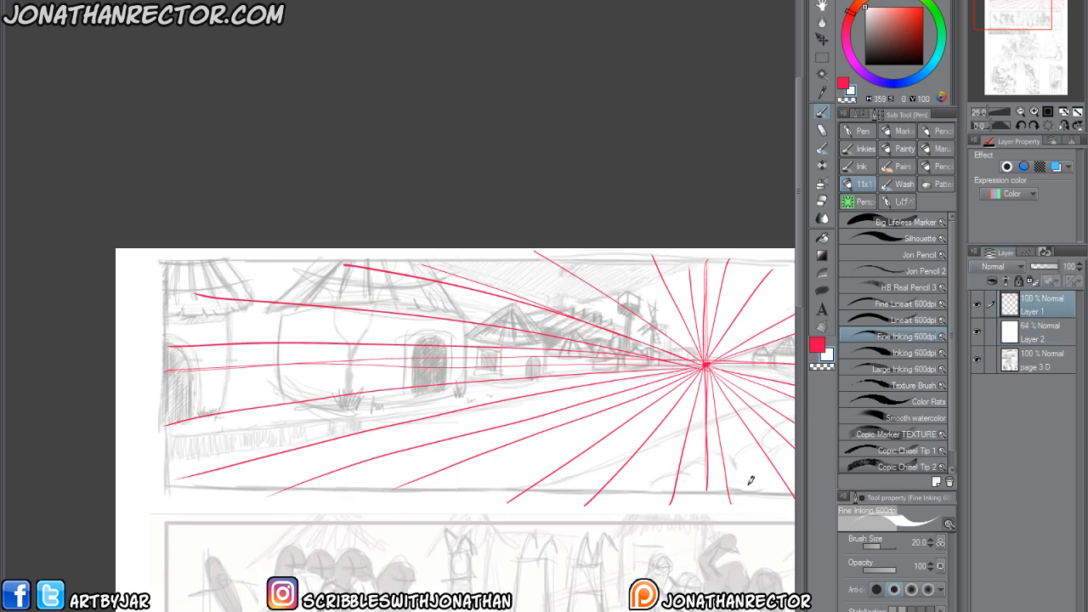
key(ctrl+shift+n)
click(818, 348)
drag(885, 37, 830, 102)
mouse_move(364, 474)
mouse_down()
mouse_move(306, 479)
mouse_move(312, 487)
mouse_up()
mouse_move(378, 392)
mouse_down()
mouse_move(279, 387)
mouse_move(288, 399)
mouse_up()
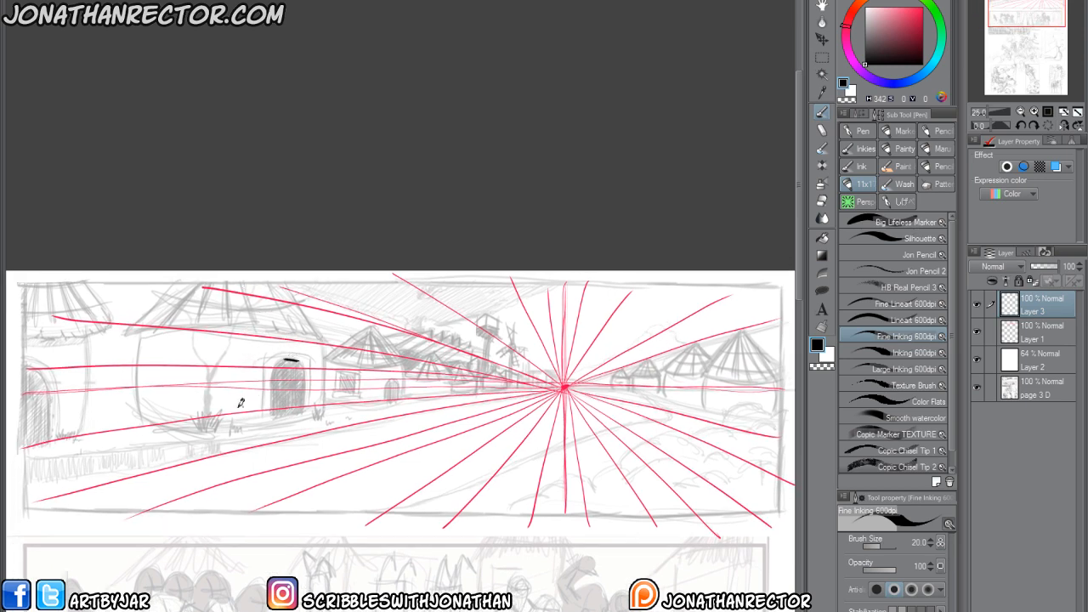
Try a black ground line from the large hut's door to the vanishing point, the second hut's door and a horizontal guide, and undo them.
mouse_move(299, 416)
mouse_down()
mouse_move(278, 416)
mouse_move(563, 387)
mouse_up()
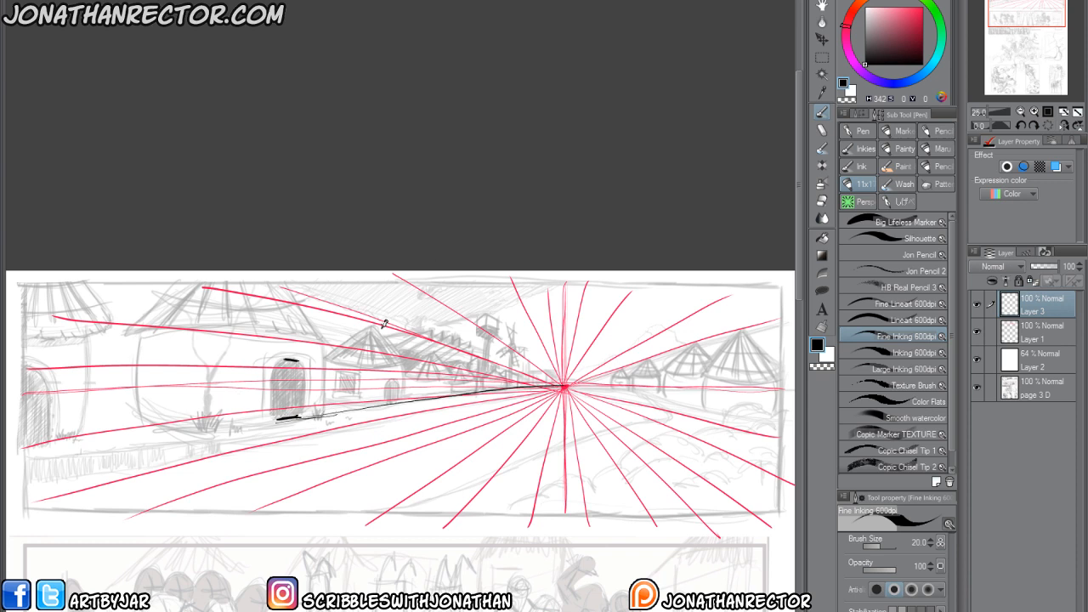
drag(402, 398, 392, 378)
drag(568, 381, 237, 380)
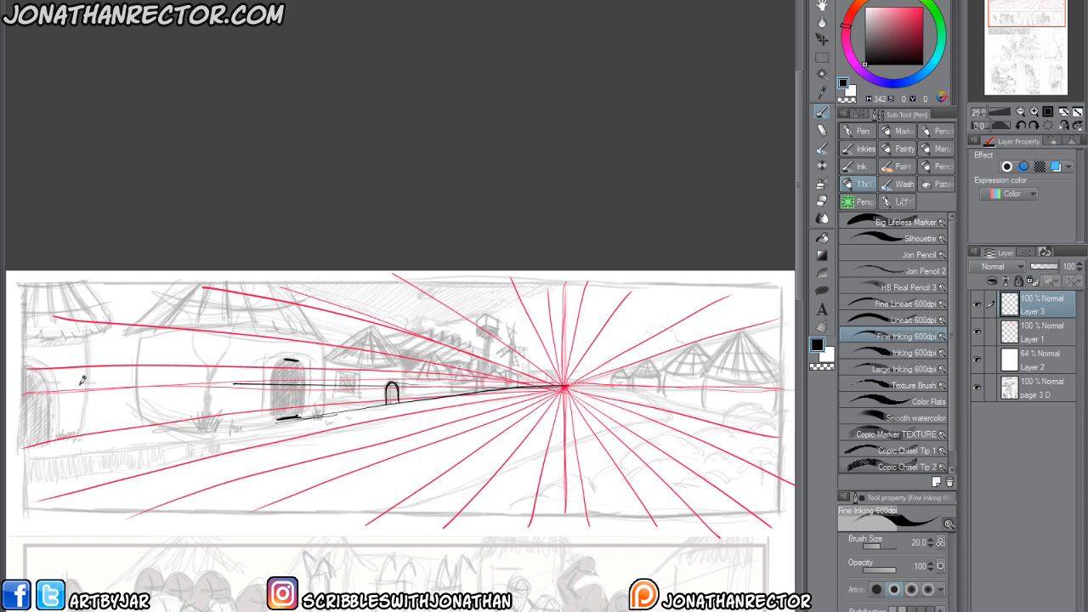
mouse_move(36, 368)
mouse_down()
mouse_move(93, 367)
mouse_move(12, 372)
mouse_up()
key(ctrl+z)
key(ctrl+z)
key(ctrl+z)
key(ctrl+z)
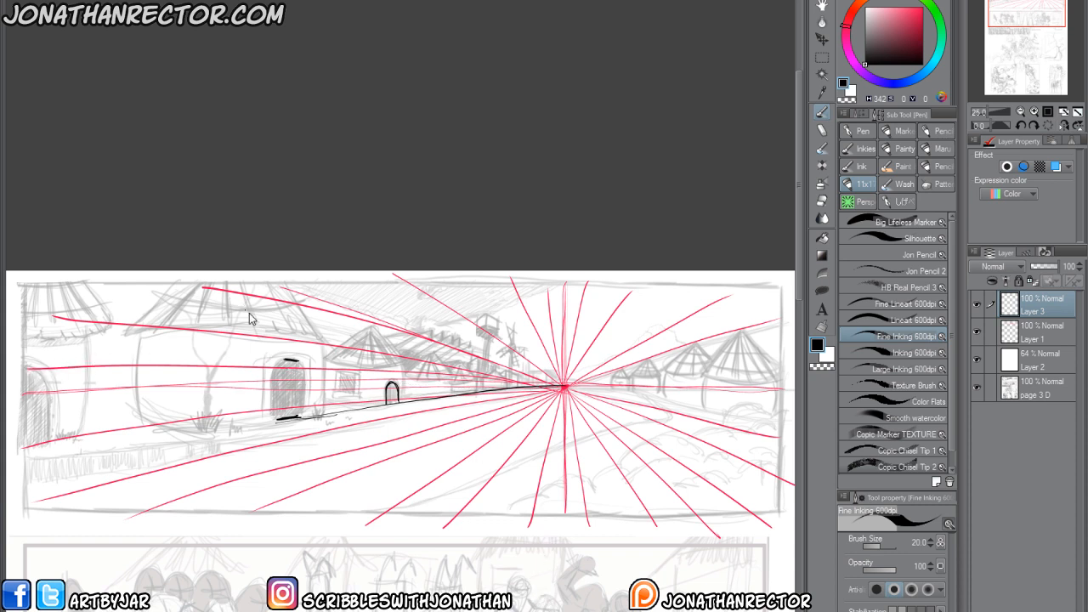
key(ctrl+z)
key(ctrl+z)
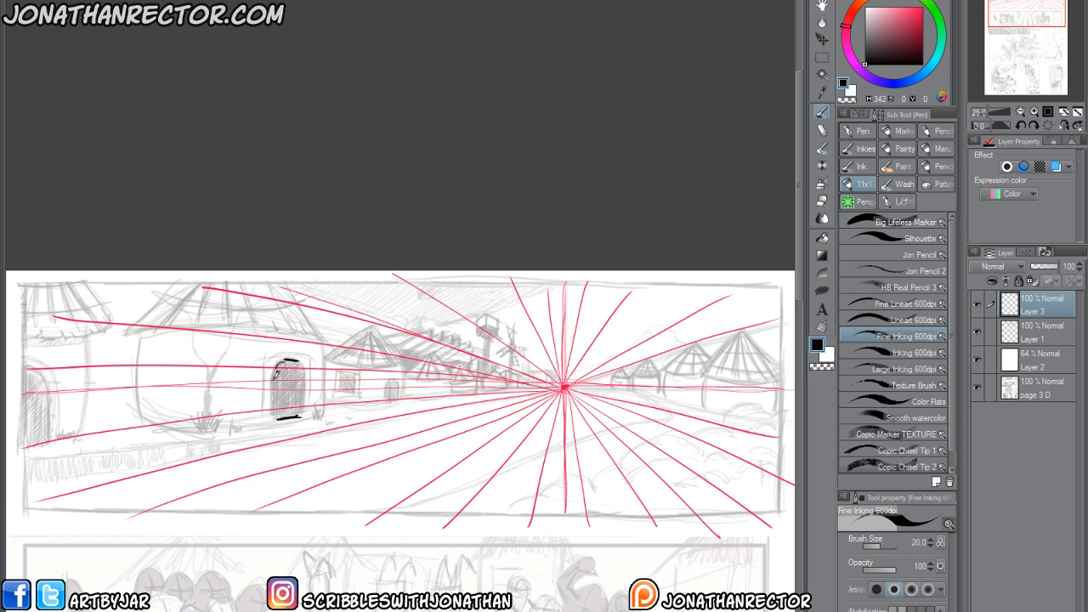
Outline the arched doors of the large and second huts and box in the large hut's front wall and side base line.
mouse_move(277, 370)
mouse_down()
mouse_move(272, 418)
mouse_move(298, 359)
mouse_move(308, 416)
mouse_move(274, 418)
mouse_move(271, 405)
mouse_up()
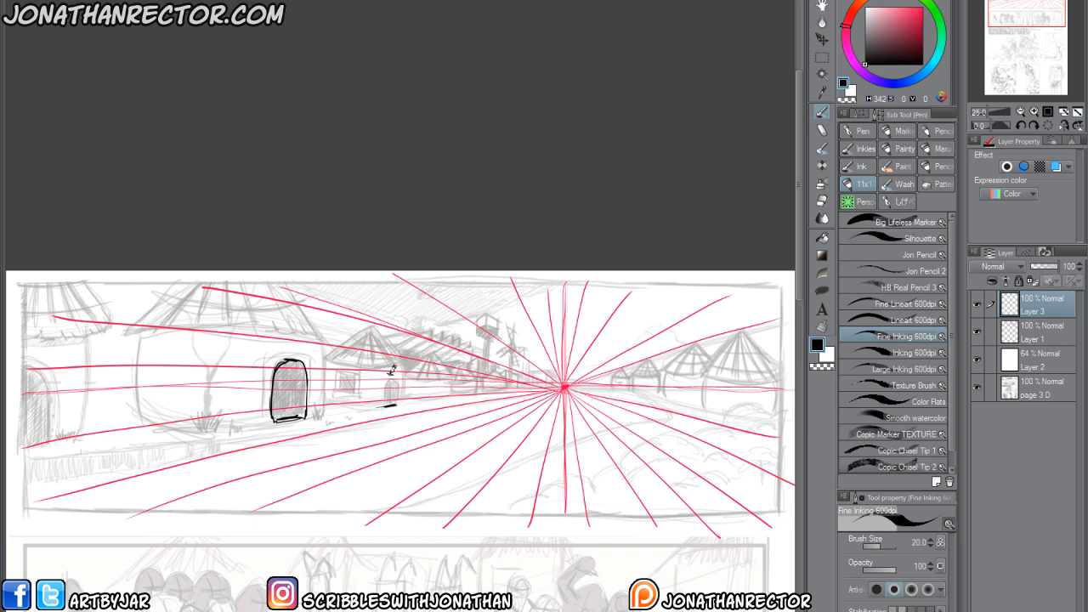
mouse_move(382, 405)
mouse_down()
mouse_move(389, 374)
mouse_move(395, 405)
mouse_move(388, 384)
mouse_up()
mouse_move(320, 416)
mouse_down()
mouse_move(234, 427)
mouse_move(296, 418)
mouse_move(254, 428)
mouse_up()
mouse_move(241, 338)
mouse_down()
mouse_move(239, 429)
mouse_move(239, 326)
mouse_move(324, 343)
mouse_move(323, 416)
mouse_up()
drag(239, 431, 136, 414)
drag(155, 452, 180, 444)
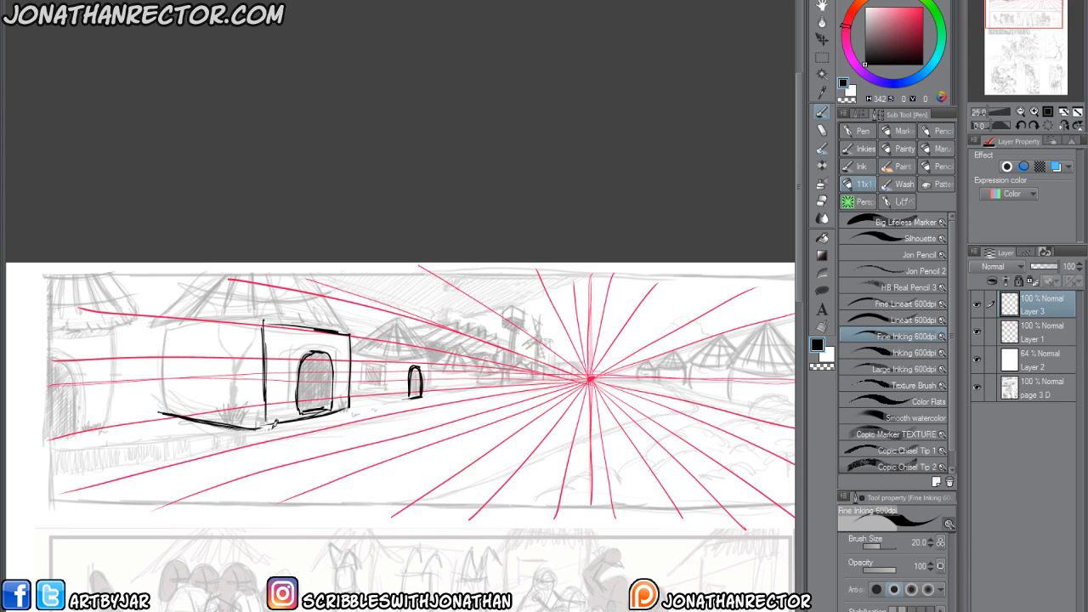
drag(255, 428, 166, 411)
On Layer 1, extend the horizon past the panel's left border in red (H 342, S 100, V 100) and try a line along the large hut's side base.
click(1038, 332)
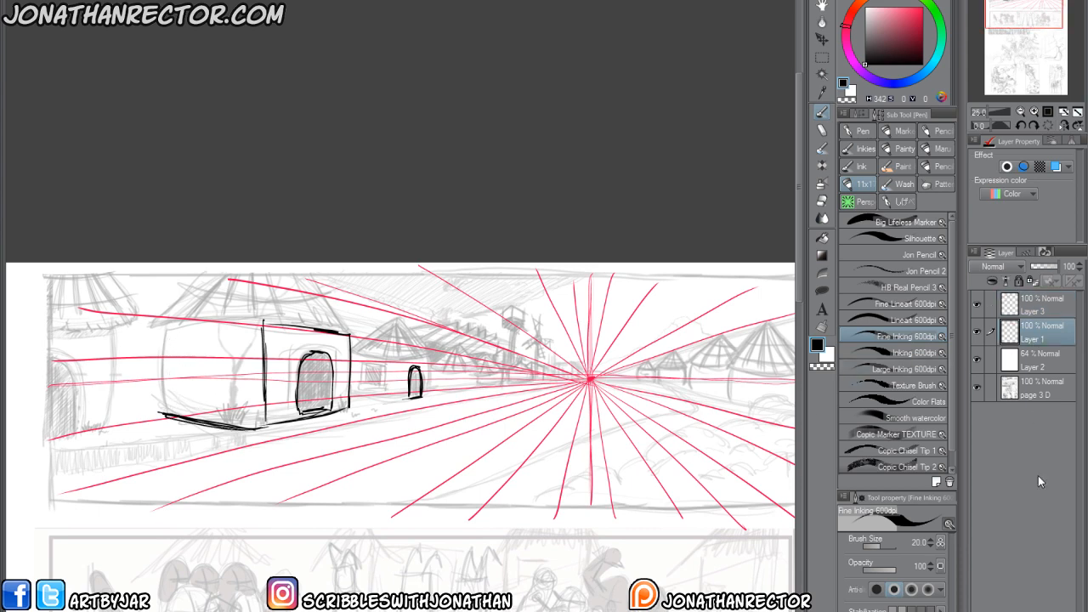
drag(193, 459, 176, 449)
click(906, 16)
drag(908, 16, 925, 7)
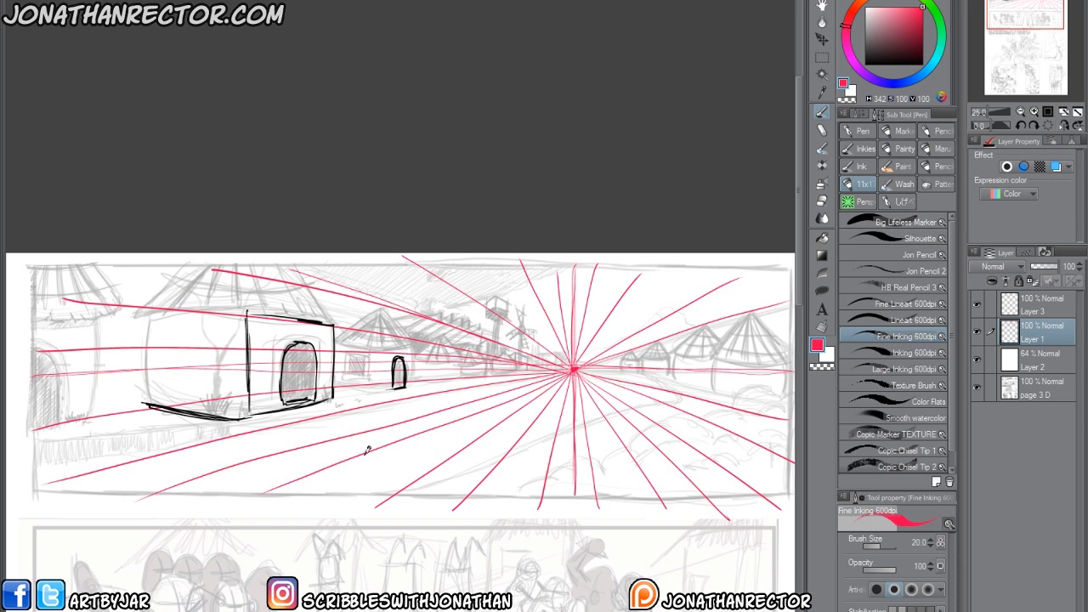
drag(137, 468, 145, 462)
mouse_move(559, 359)
mouse_down()
mouse_move(7, 371)
mouse_move(70, 367)
mouse_move(510, 490)
mouse_up()
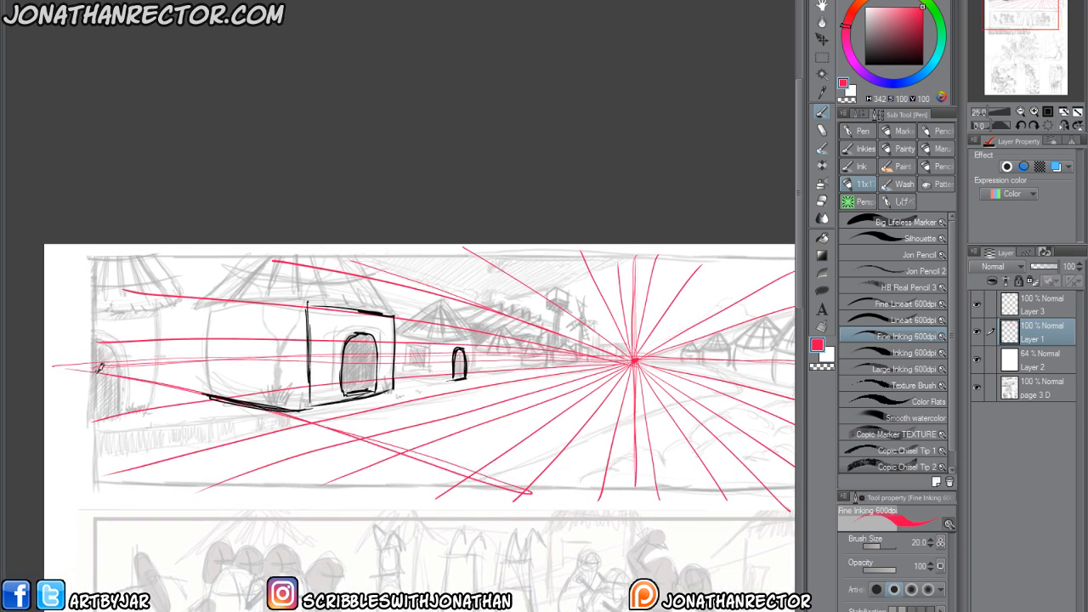
key(ctrl+z)
Draw red perspective lines from a second vanishing point beyond the panel's left border across the large hut's base, the road and the lower-left corner.
scroll(94, 393, down, 3)
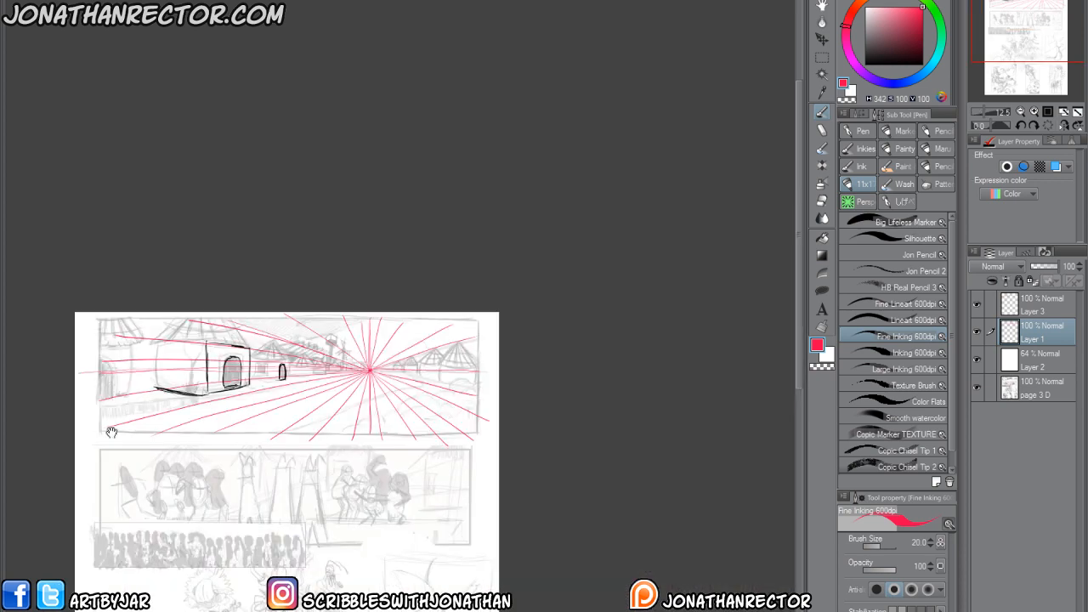
drag(93, 393, 160, 381)
mouse_move(427, 440)
mouse_down()
mouse_move(148, 389)
mouse_move(449, 446)
mouse_up()
drag(148, 390, 523, 424)
mouse_move(522, 424)
mouse_down()
mouse_move(195, 392)
mouse_move(522, 426)
mouse_up()
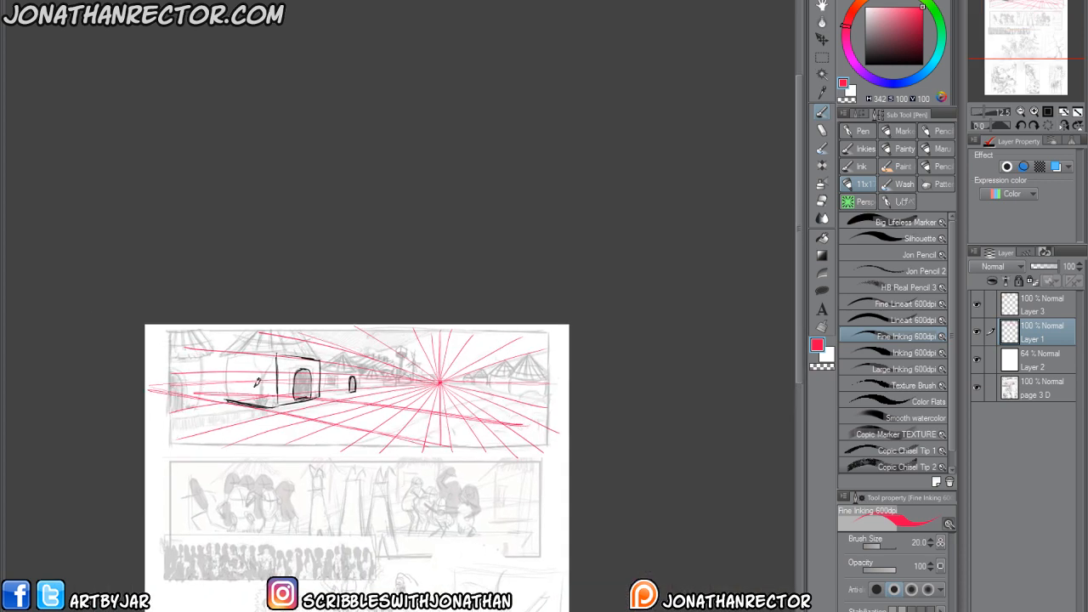
drag(165, 388, 535, 411)
mouse_move(536, 411)
mouse_down()
mouse_move(195, 393)
mouse_move(524, 404)
mouse_up()
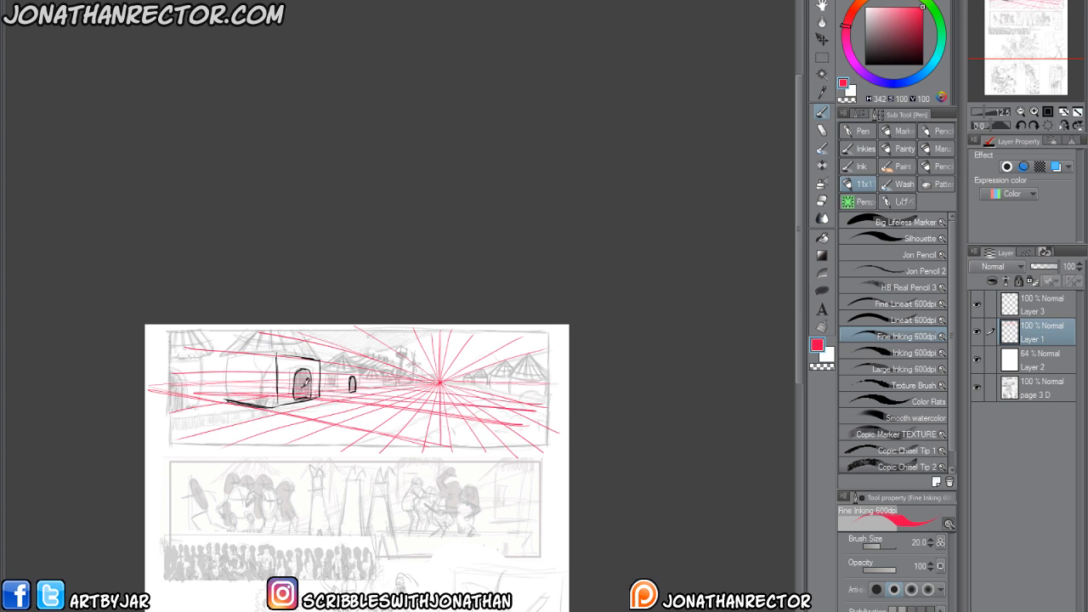
drag(301, 390, 527, 395)
drag(160, 416, 216, 448)
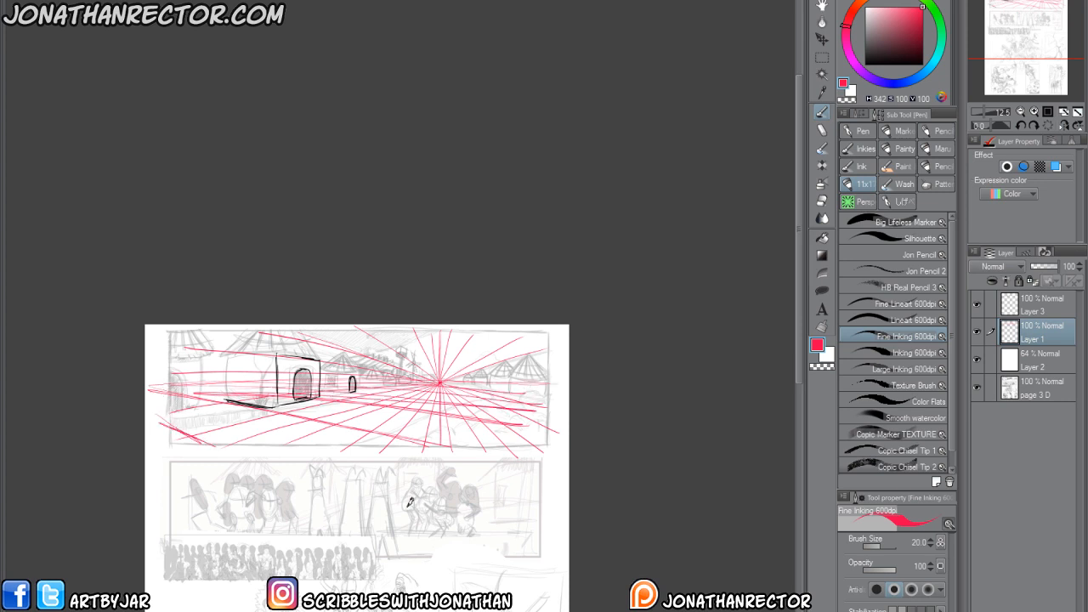
scroll(186, 429, up, 2)
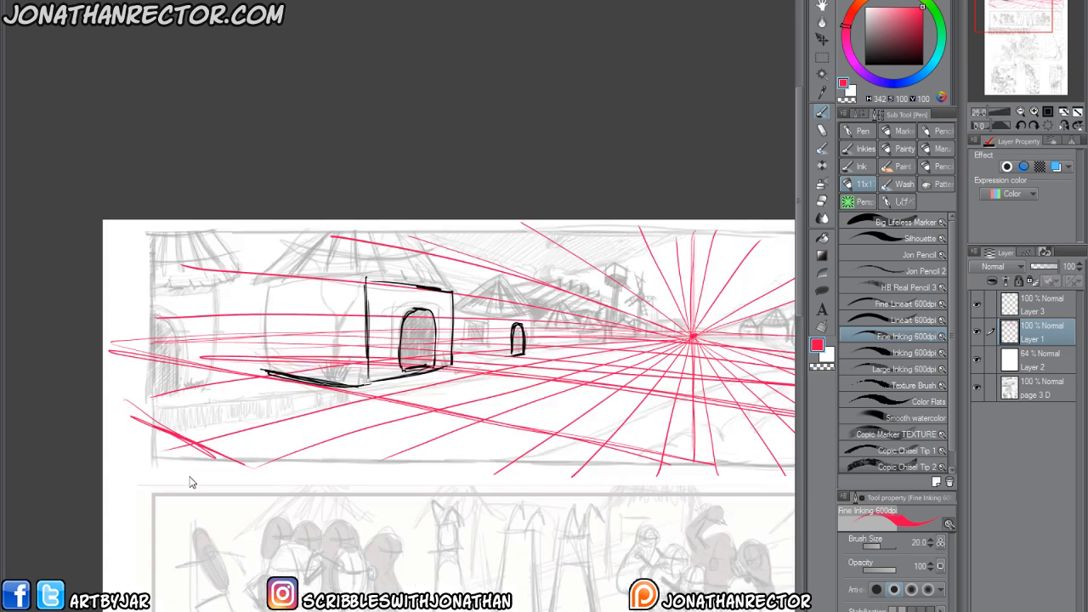
Lower the opacity of the red perspective lines on Layer 1 to 31% and switch the drawing color to black.
drag(312, 394, 287, 437)
click(1036, 310)
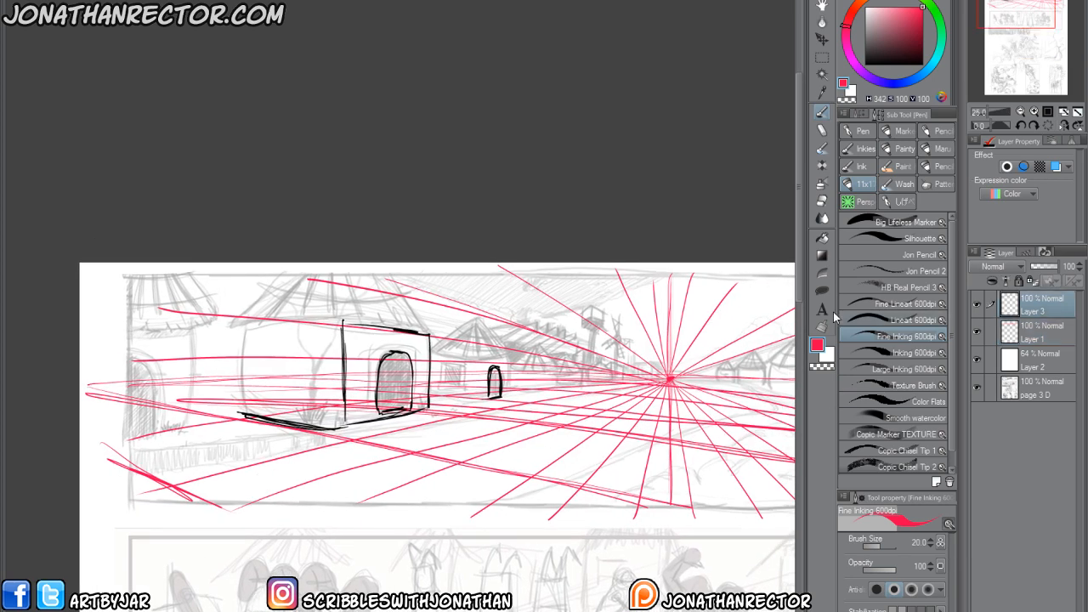
click(1040, 331)
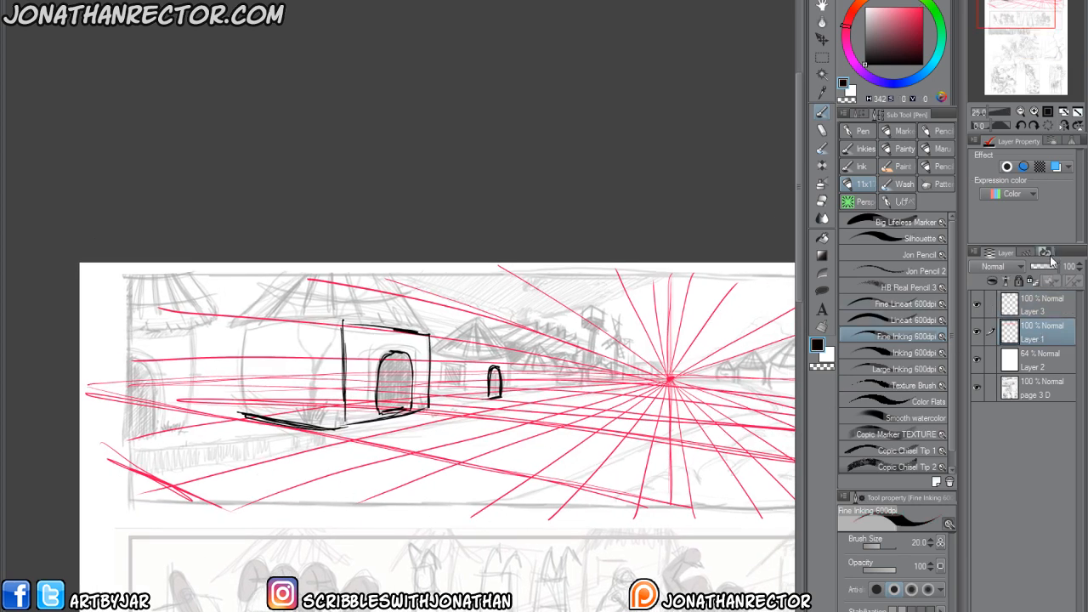
drag(1060, 266, 1036, 265)
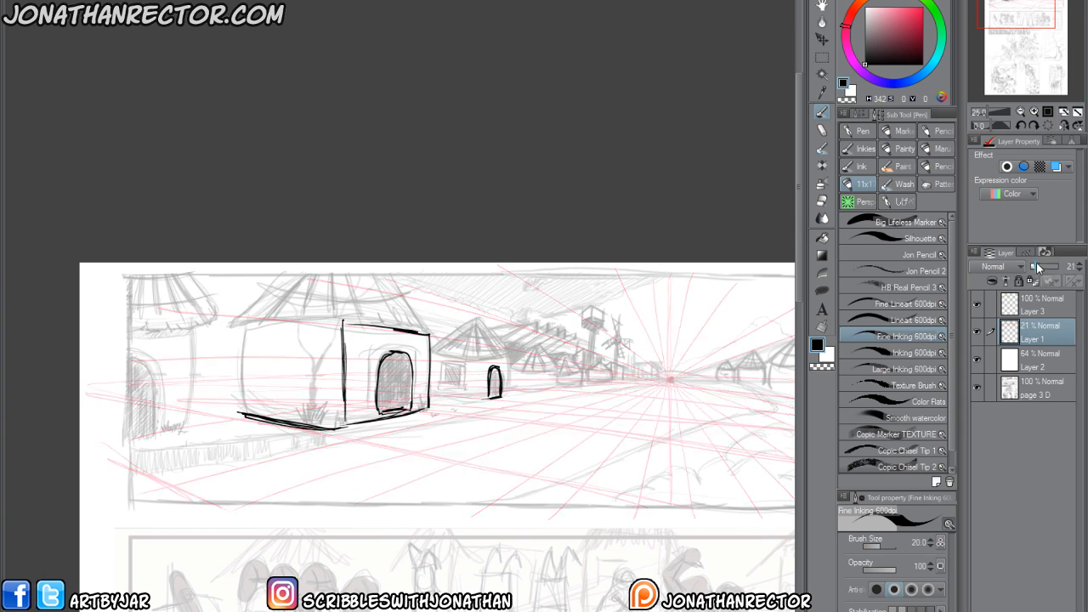
On Layer 3, draw the large hut's rear vertical edge and the side wall's top line to complete its box.
click(1043, 300)
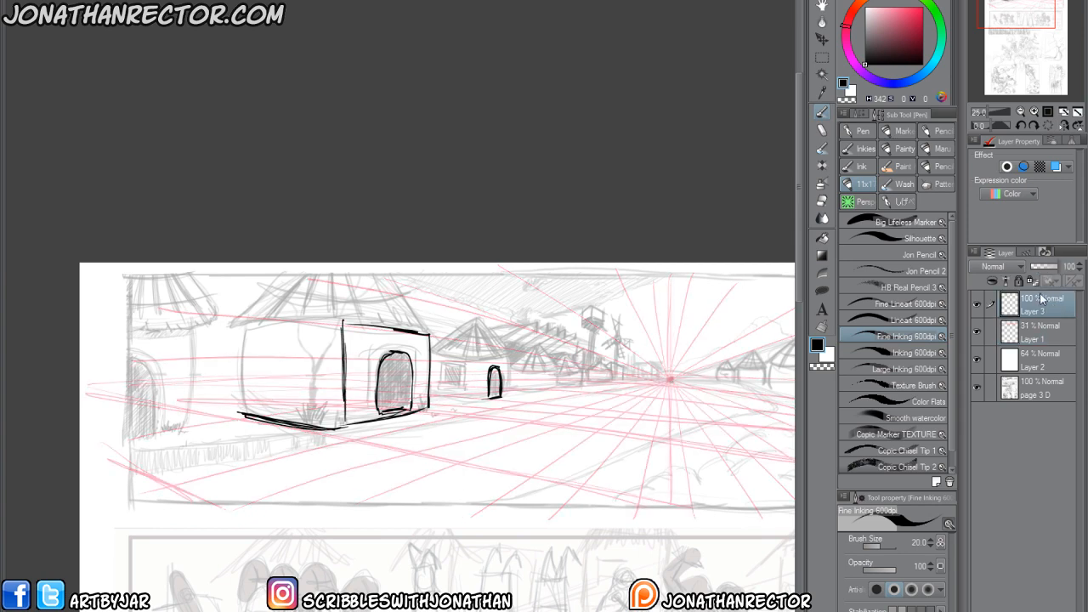
key(ctrl+plus)
key(ctrl+plus)
key(ctrl+minus)
drag(194, 454, 193, 344)
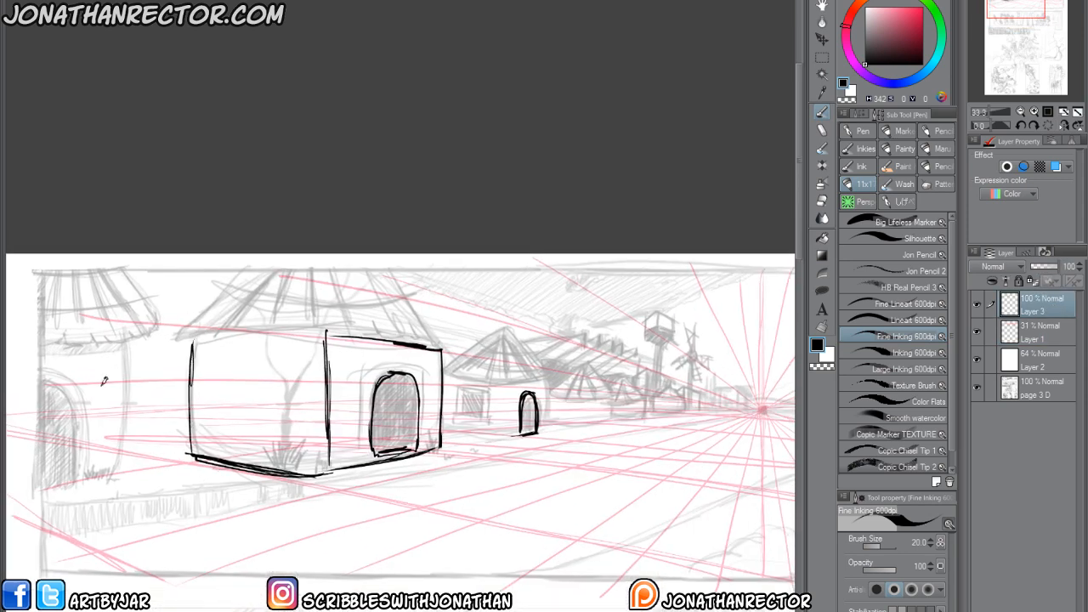
drag(52, 430, 65, 426)
drag(330, 330, 211, 338)
drag(321, 329, 197, 340)
Draw the large hut's sloping roof edges rising from the corners of its box to the panel's top border.
mouse_move(407, 339)
mouse_down()
mouse_move(460, 344)
mouse_move(393, 253)
mouse_up()
drag(339, 328, 349, 250)
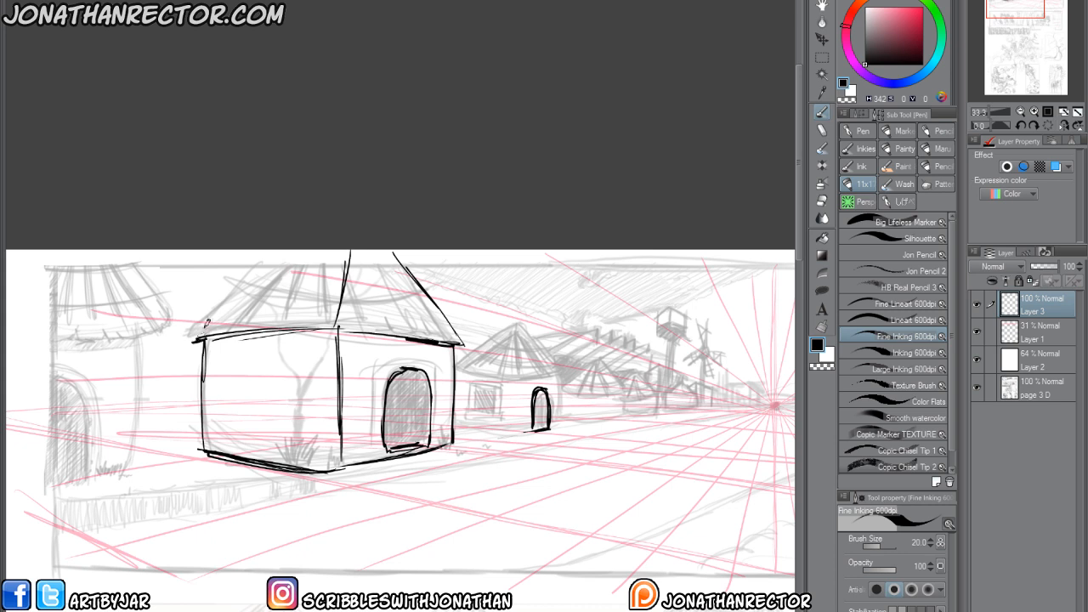
drag(200, 338, 245, 267)
drag(310, 452, 304, 451)
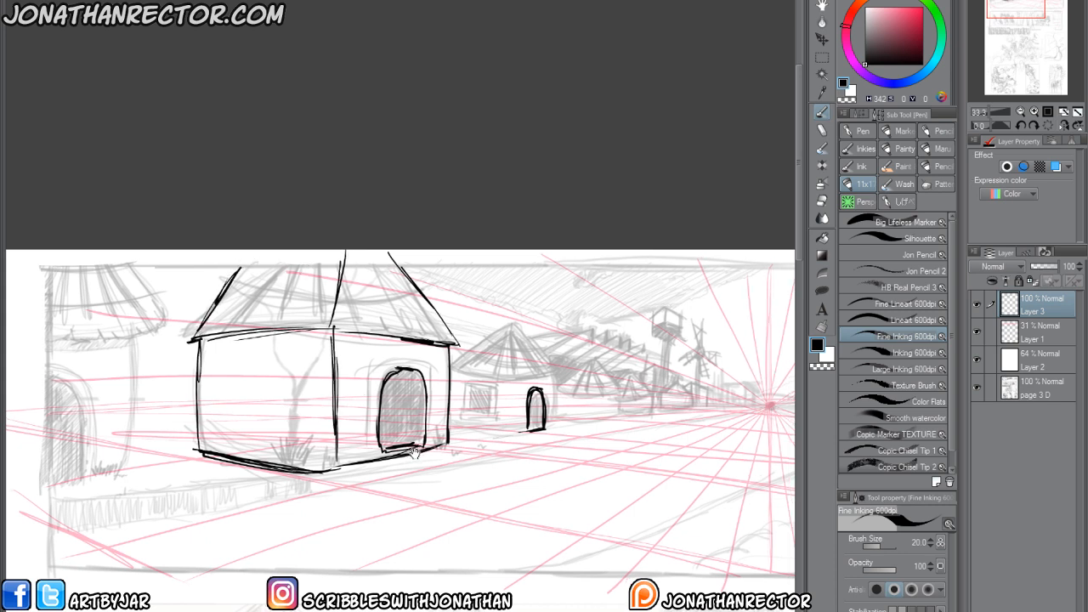
Box in the second hut around its door, drawing the front wall, corner edge, side base and side top line.
mouse_move(508, 437)
mouse_down()
mouse_move(557, 429)
mouse_move(511, 398)
mouse_move(513, 383)
mouse_move(550, 363)
mouse_move(556, 426)
mouse_up()
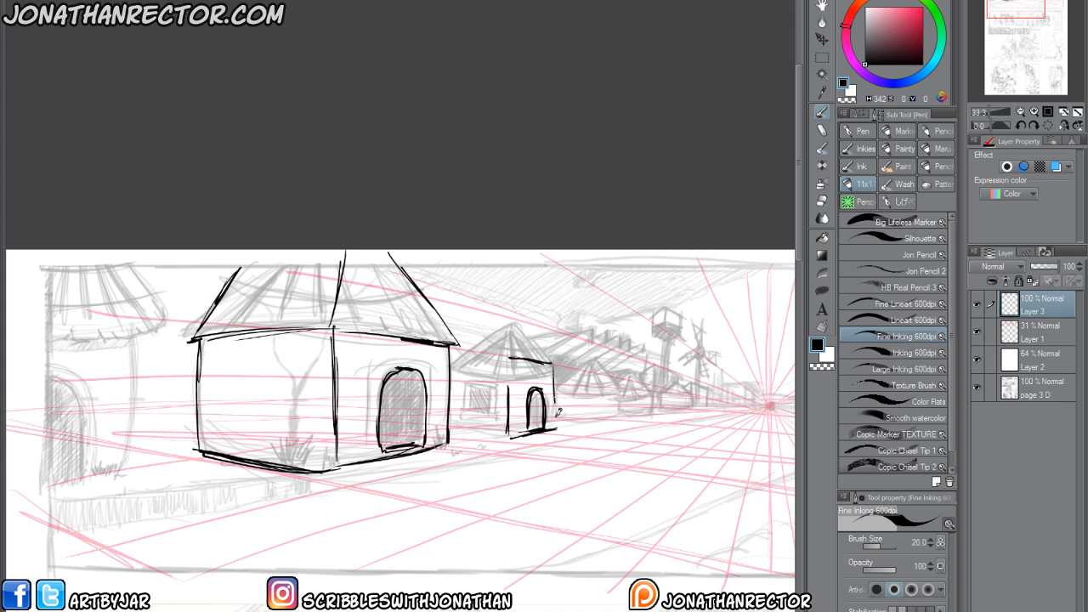
mouse_move(508, 358)
mouse_down()
mouse_move(506, 435)
mouse_move(454, 426)
mouse_up()
drag(509, 358, 453, 356)
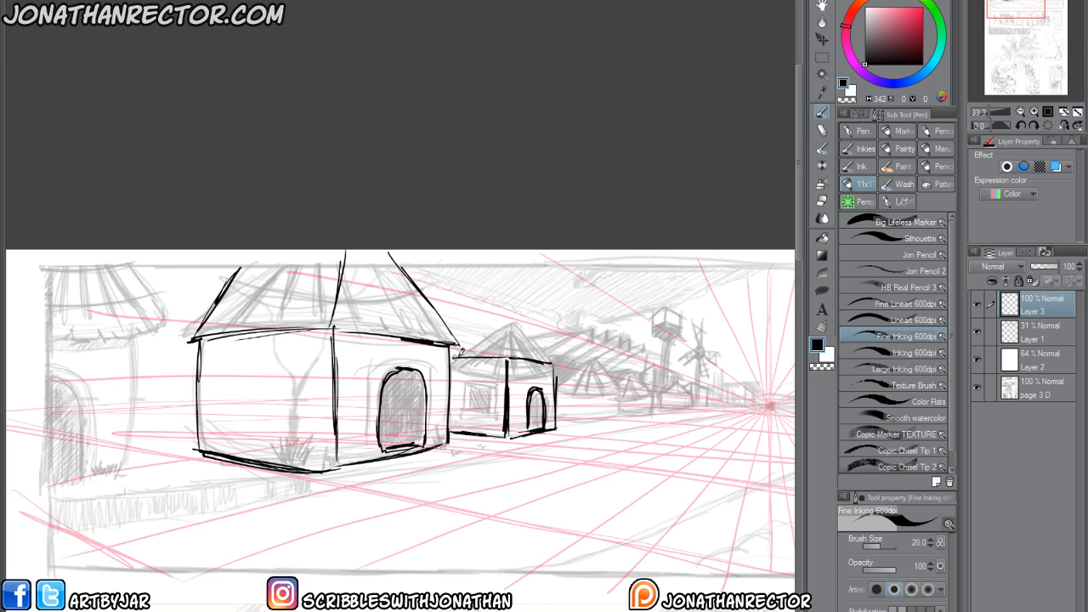
Draw guide lines receding from above the large hut's roof and construct the second hut's sloping roof edges beneath them.
mouse_move(557, 361)
mouse_down()
mouse_move(532, 332)
mouse_move(551, 351)
mouse_up()
drag(465, 250, 534, 288)
drag(448, 250, 529, 290)
drag(425, 250, 541, 296)
mouse_move(405, 249)
mouse_down()
mouse_move(557, 307)
mouse_move(554, 361)
mouse_up()
drag(514, 291, 511, 351)
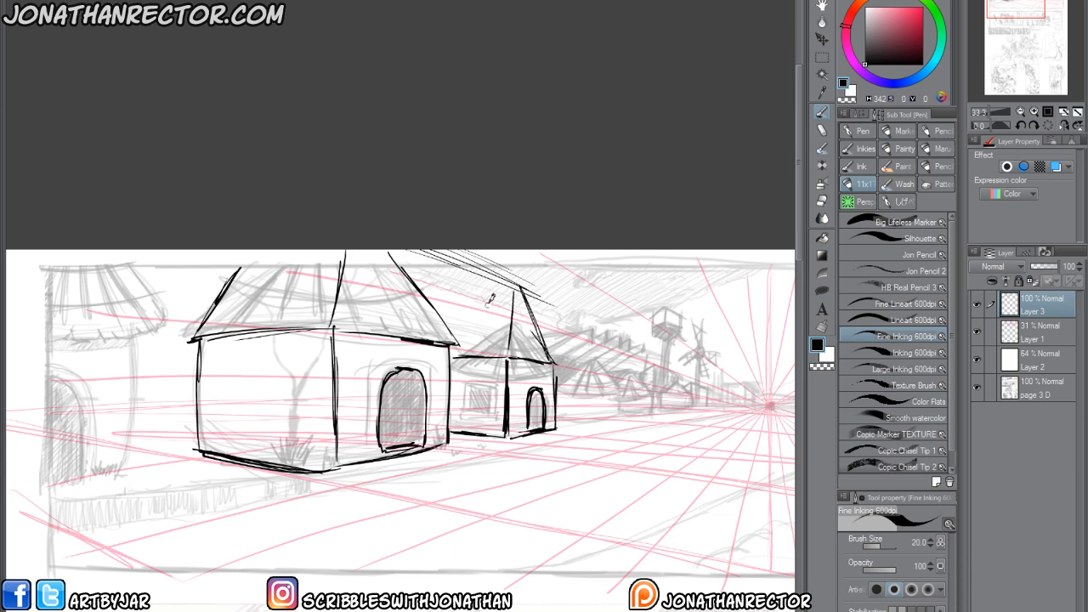
drag(502, 285, 457, 335)
Draw the third hut's front wall box along the perspective lines and add its small arched door.
drag(448, 458, 350, 454)
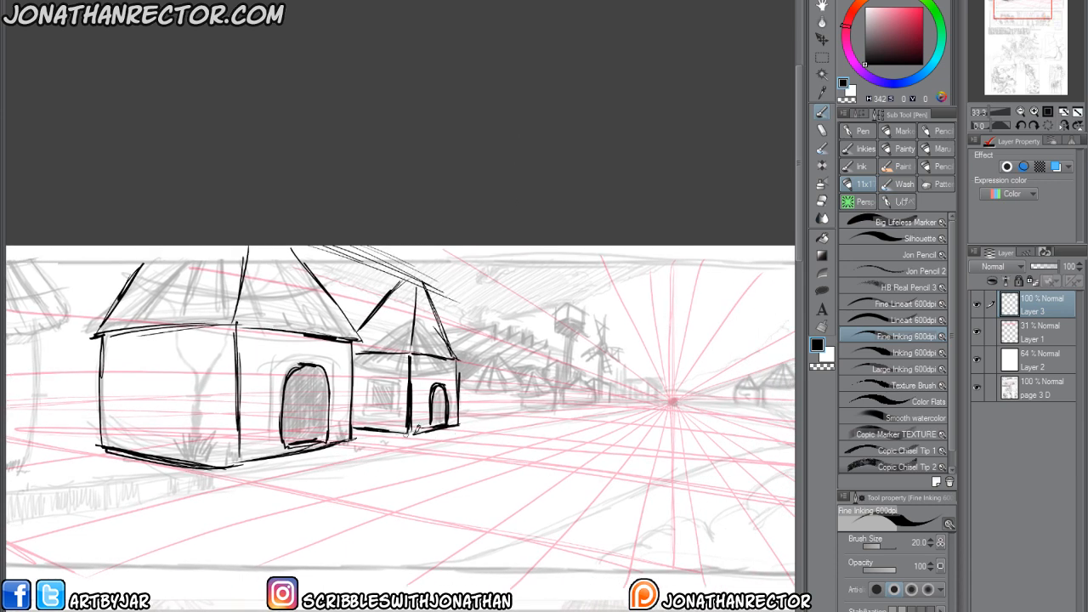
drag(490, 419, 518, 410)
mouse_move(473, 360)
mouse_down()
mouse_move(520, 374)
mouse_move(520, 408)
mouse_up()
mouse_move(490, 371)
mouse_down()
mouse_move(490, 419)
mouse_move(508, 405)
mouse_up()
Erase the second hut's door and redraw it taller, and rework the third hut's door and add its side wall.
key(e)
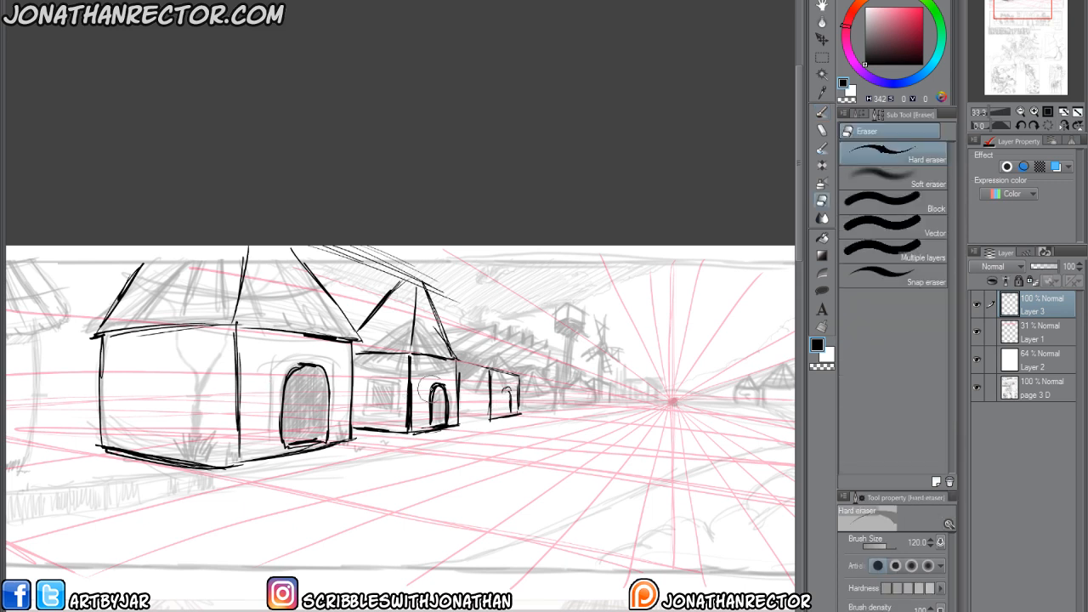
mouse_move(432, 389)
mouse_down()
mouse_move(441, 388)
mouse_move(432, 408)
mouse_up()
key(p)
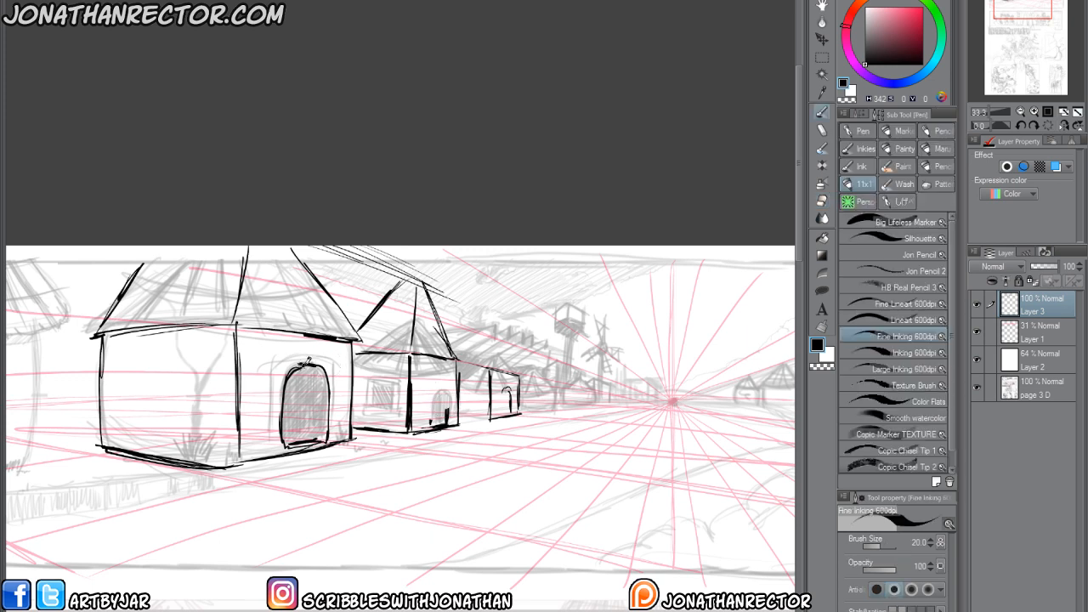
mouse_move(449, 373)
mouse_down()
mouse_move(451, 420)
mouse_move(432, 371)
mouse_move(430, 427)
mouse_move(452, 420)
mouse_up()
drag(437, 374, 435, 400)
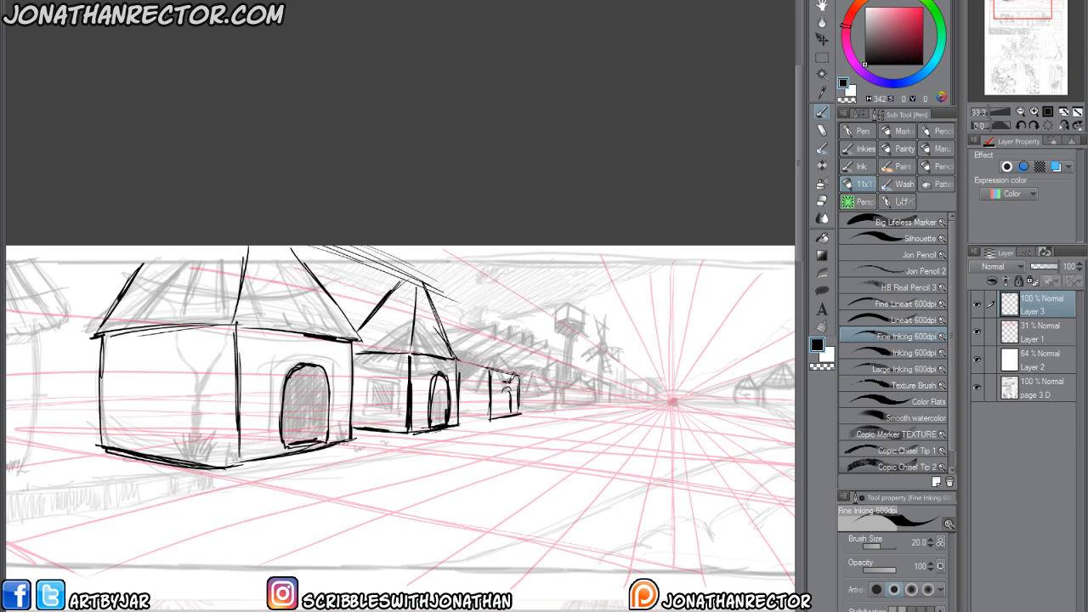
mouse_move(511, 387)
mouse_down()
mouse_move(512, 411)
mouse_move(465, 417)
mouse_up()
Draw the nearest hut's receding base line, wall top line and vertical corner edge at the village panel's left border.
mouse_move(63, 477)
mouse_down()
mouse_move(208, 460)
mouse_move(325, 464)
mouse_up()
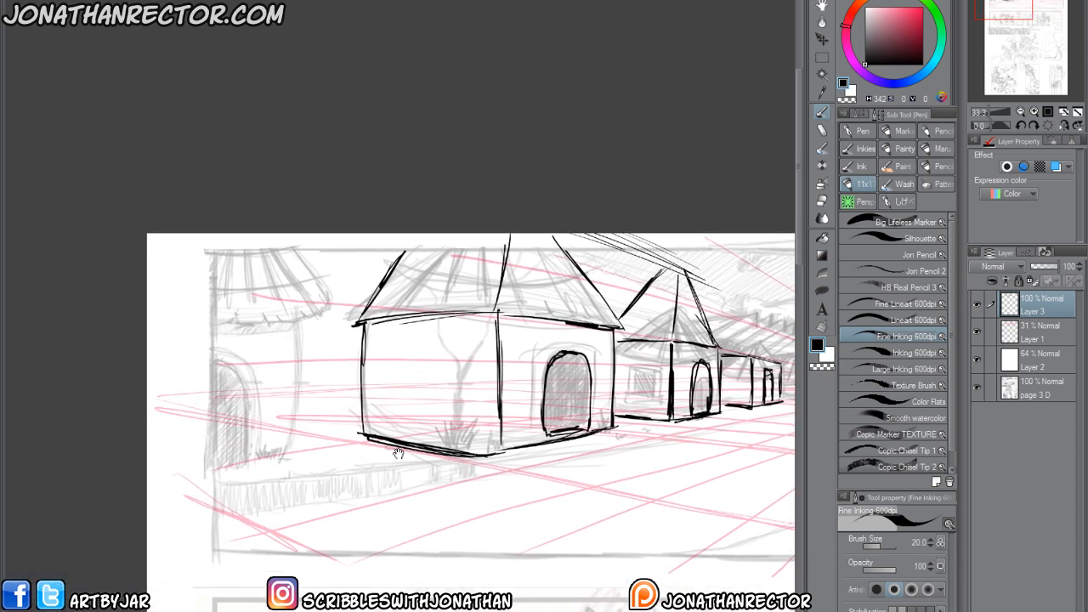
drag(398, 453, 439, 452)
drag(350, 494, 234, 512)
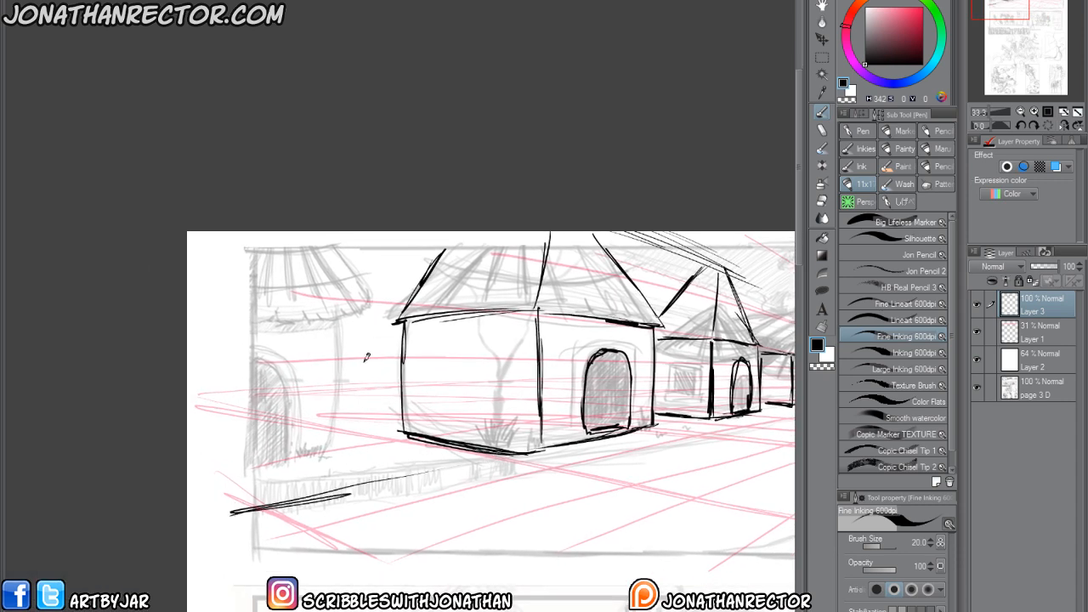
mouse_move(353, 299)
mouse_down()
mouse_move(228, 290)
mouse_move(320, 299)
mouse_up()
drag(350, 299, 355, 457)
drag(356, 315, 353, 491)
drag(353, 339, 354, 478)
mouse_move(350, 345)
mouse_down()
mouse_move(210, 346)
mouse_move(315, 348)
mouse_move(307, 481)
mouse_up()
Add an arched door to the nearest hut and draw its sloping roof edges.
drag(312, 382, 305, 498)
mouse_move(305, 498)
mouse_down()
mouse_move(256, 346)
mouse_move(305, 498)
mouse_up()
drag(259, 326, 300, 376)
mouse_move(349, 300)
mouse_down()
mouse_move(395, 302)
mouse_move(349, 236)
mouse_up()
drag(384, 287, 343, 231)
drag(350, 549, 263, 486)
scroll(223, 542, down, 1)
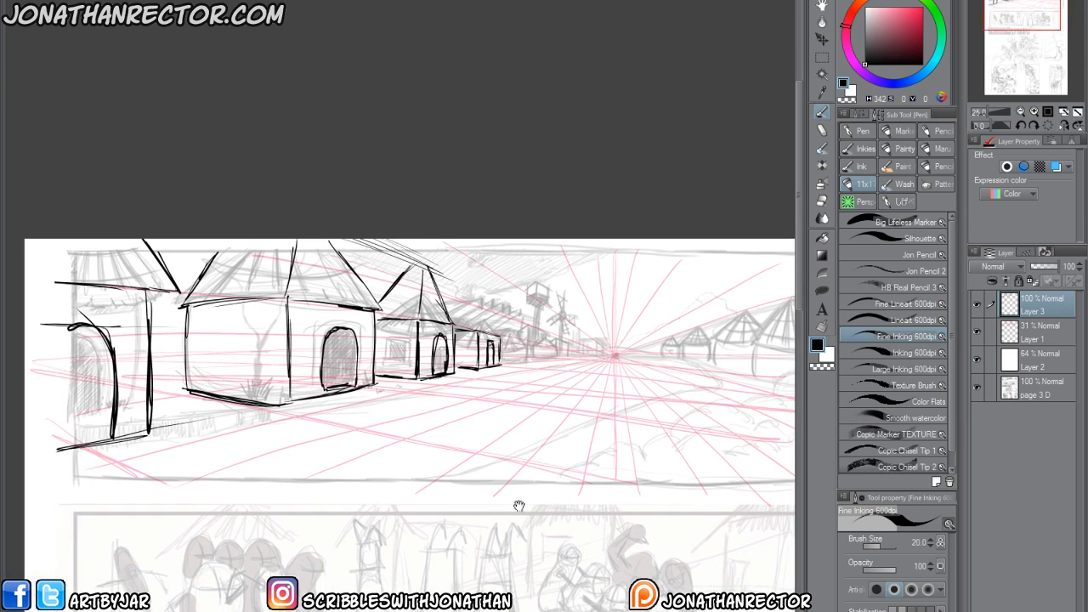
Toggle the visibility of the drawing, guide and white overlay layers to compare the box constructions with the original sketch.
drag(977, 304, 977, 356)
click(977, 361)
click(980, 353)
drag(977, 310, 980, 361)
Draw roof and base guide lines from the vanishing point across the huts on the panel's right side.
drag(451, 487, 359, 510)
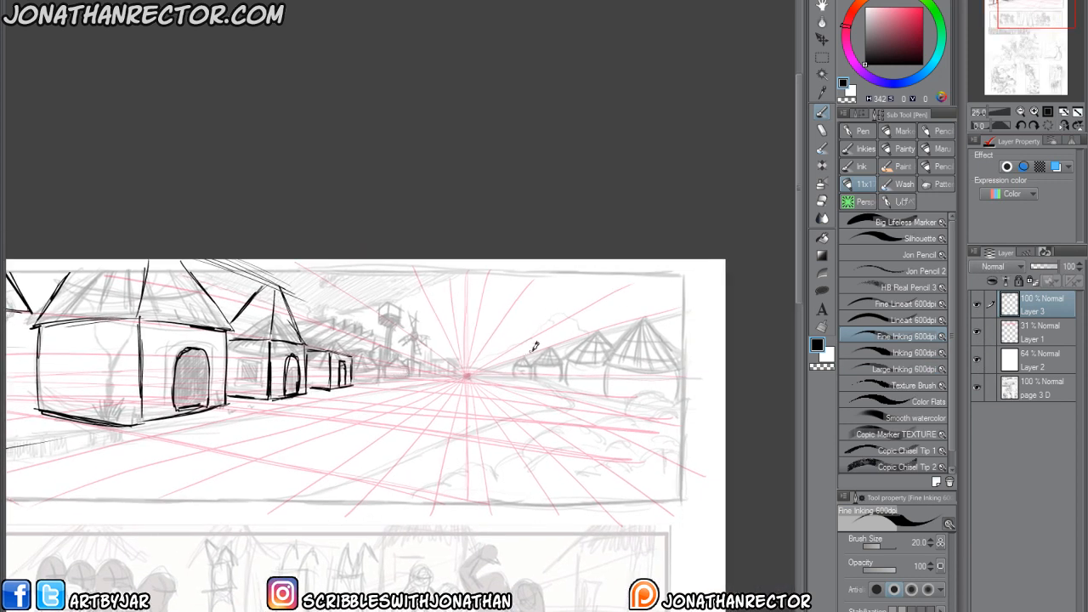
drag(470, 373, 677, 345)
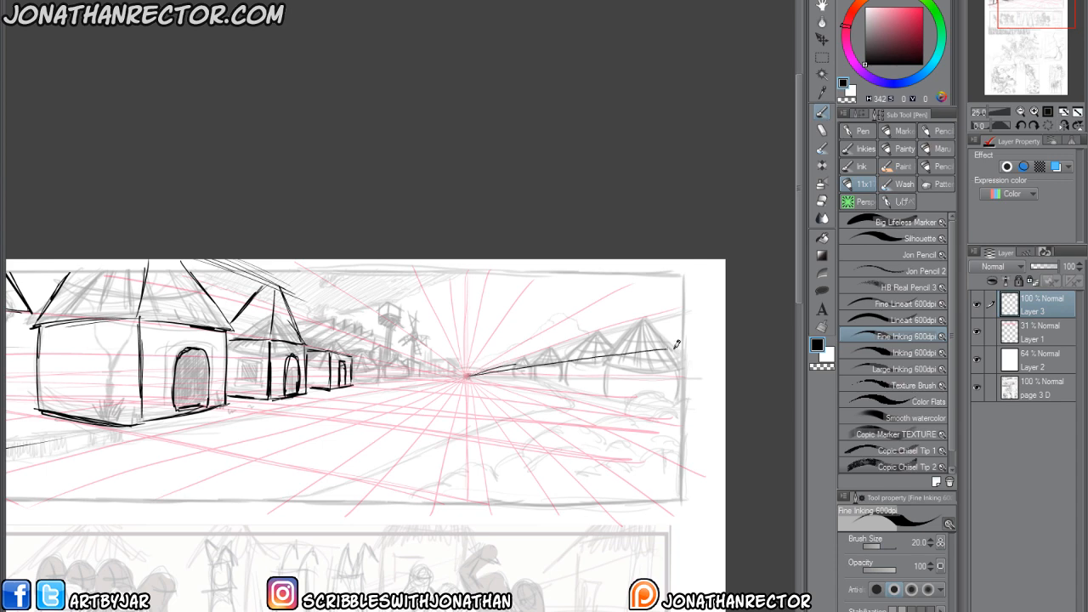
drag(473, 372, 676, 410)
Sketch both edges of a winding road curving from the vanishing point down to the foreground.
drag(338, 409, 400, 392)
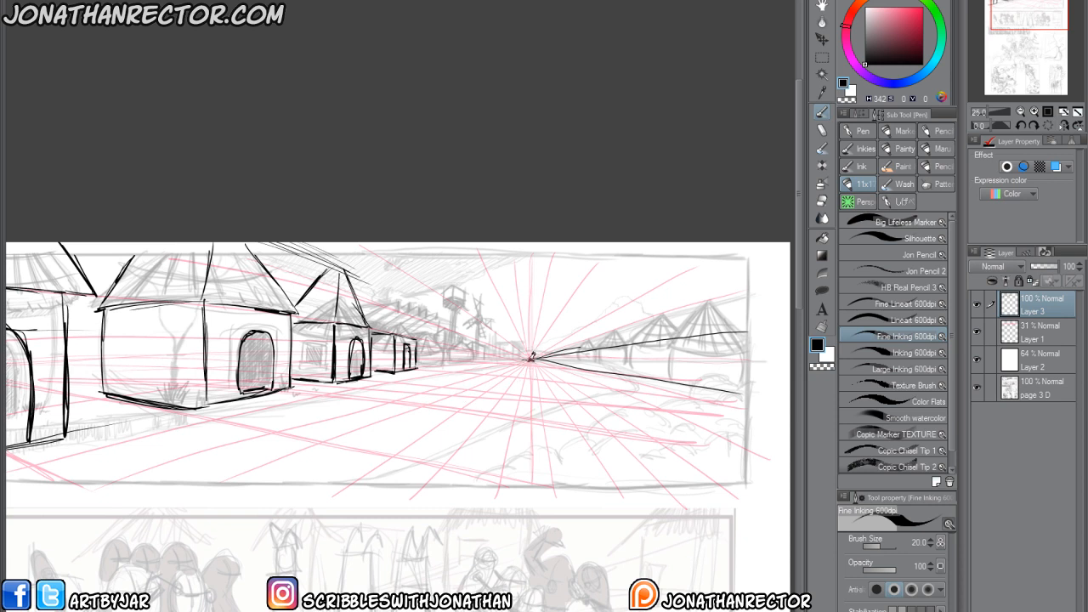
mouse_move(536, 366)
mouse_down()
mouse_move(640, 381)
mouse_move(586, 422)
mouse_move(401, 488)
mouse_up()
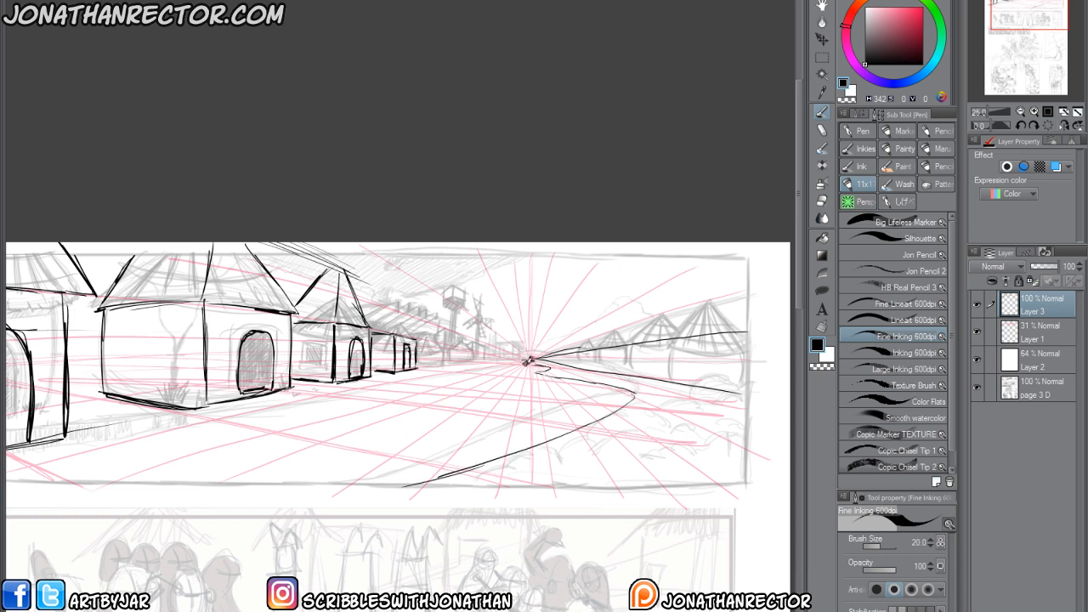
mouse_move(529, 362)
mouse_down()
mouse_move(540, 364)
mouse_move(406, 406)
mouse_move(78, 473)
mouse_up()
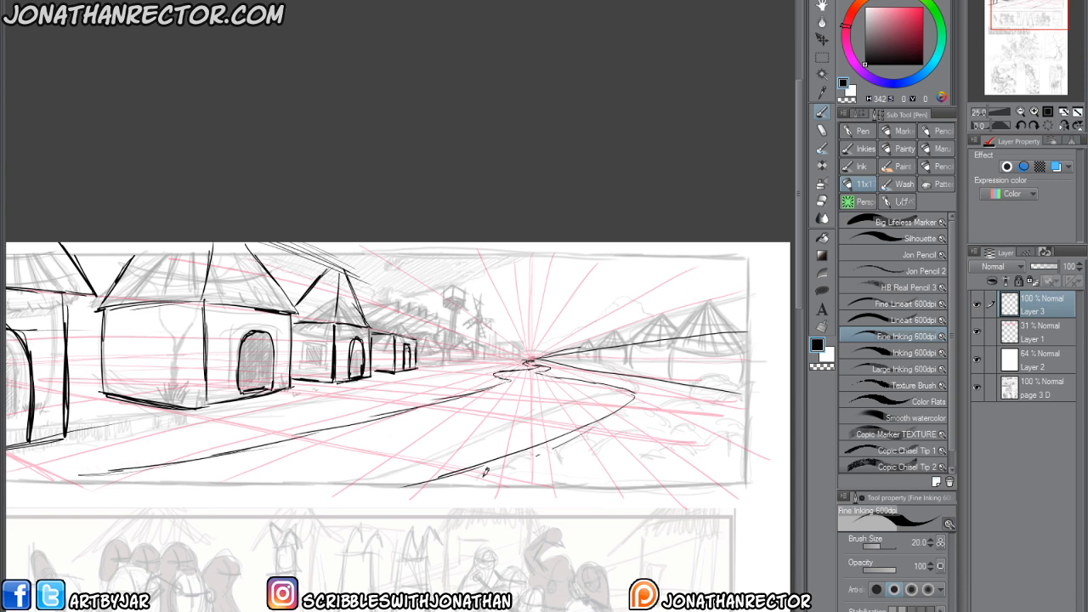
drag(610, 415, 430, 489)
Examine the page from the finished village construction down to the bottom row of panels.
scroll(177, 468, down, 2)
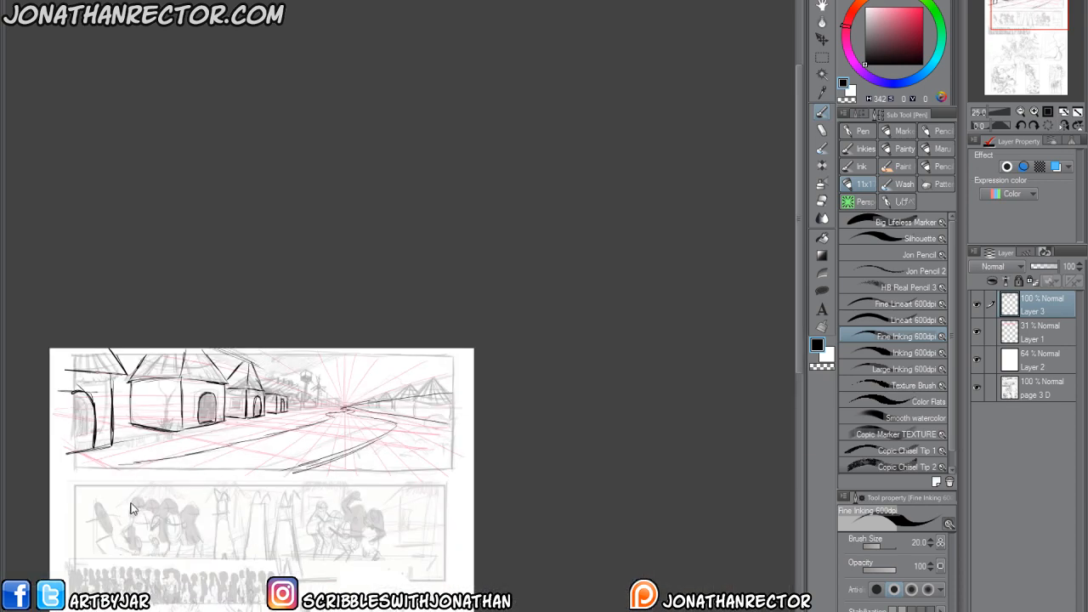
mouse_move(148, 519)
mouse_down()
mouse_move(318, 488)
mouse_move(327, 456)
mouse_move(211, 434)
mouse_up()
scroll(193, 464, up, 2)
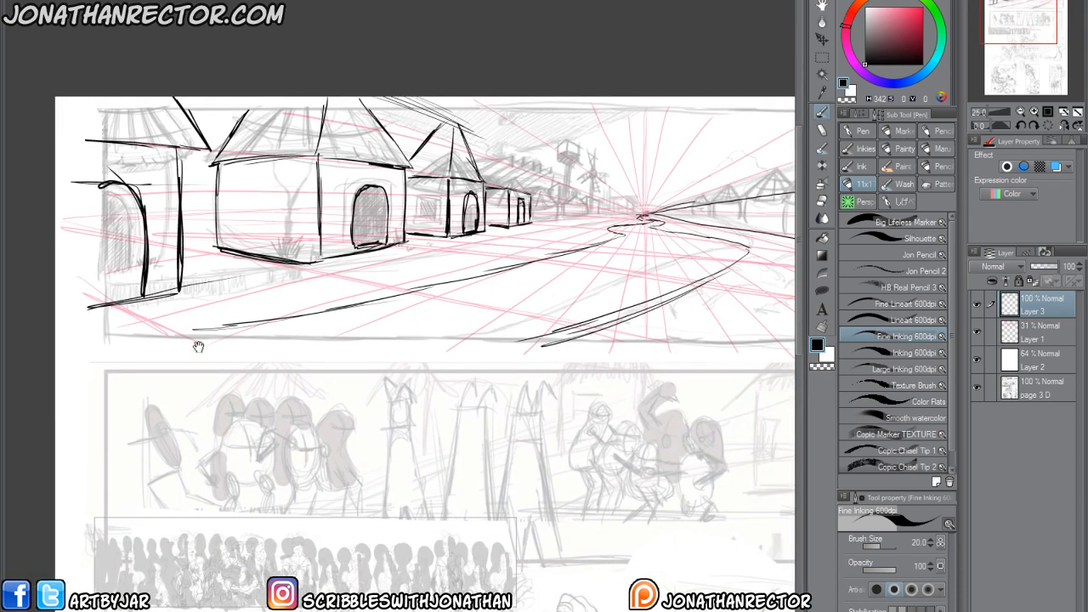
drag(204, 487, 198, 411)
drag(218, 542, 220, 510)
drag(395, 466, 285, 479)
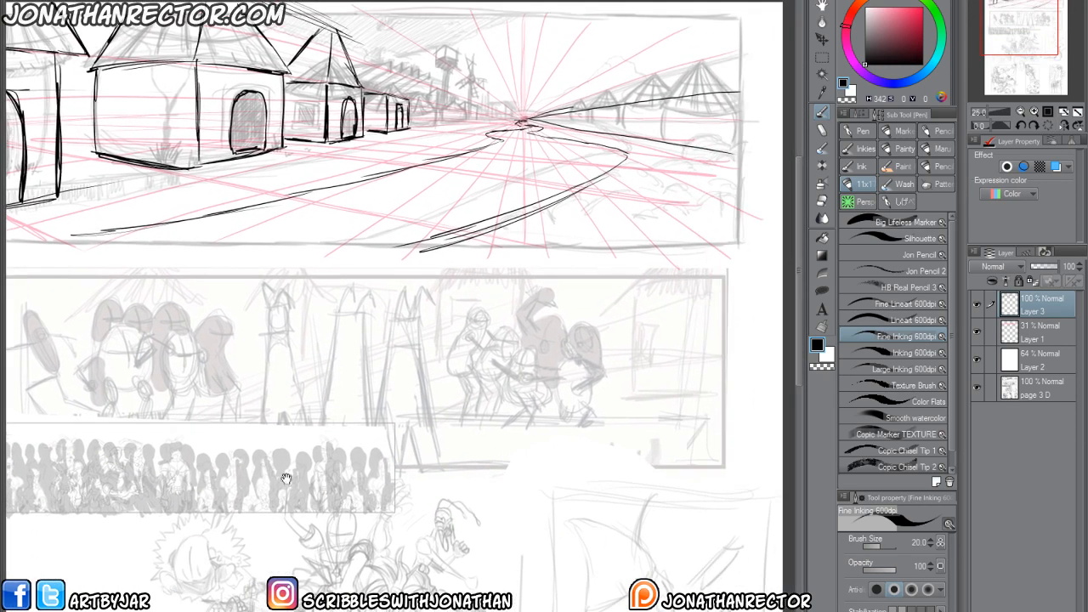
drag(322, 520, 391, 292)
drag(222, 520, 250, 371)
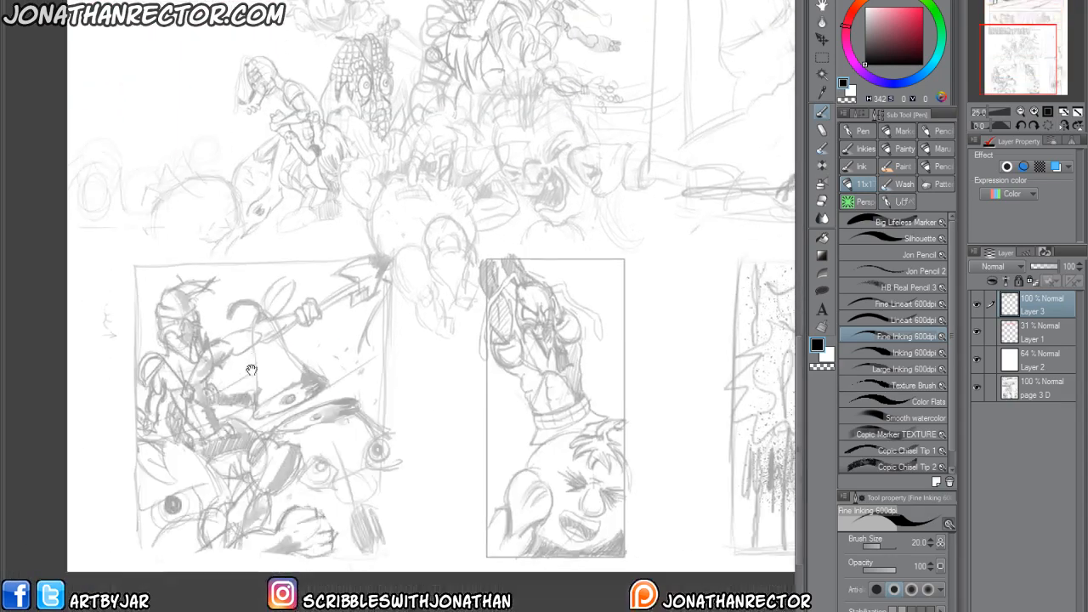
drag(416, 494, 348, 468)
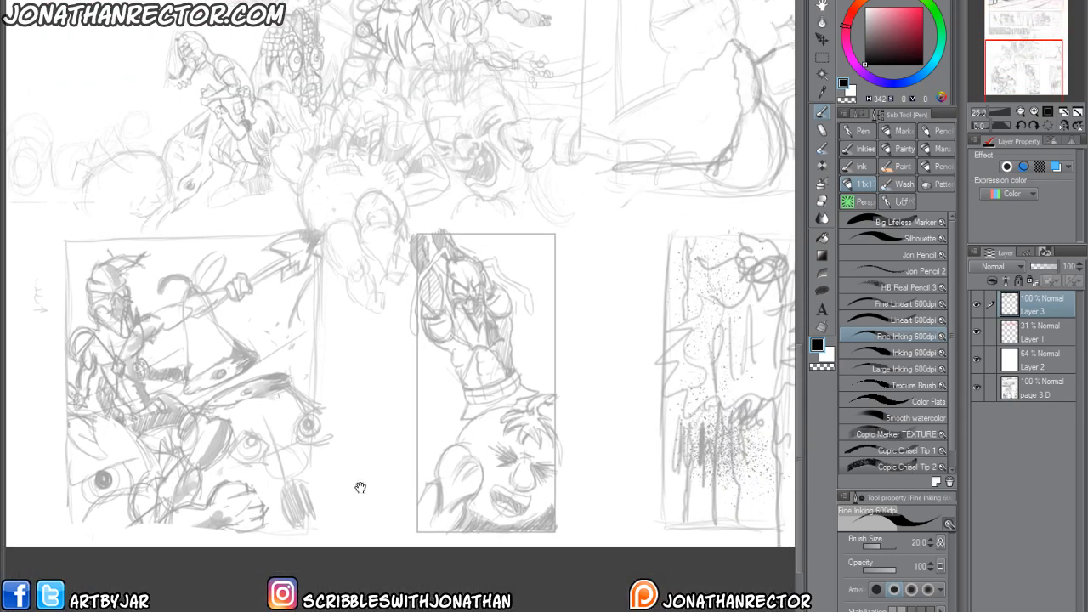
scroll(377, 440, up, 1)
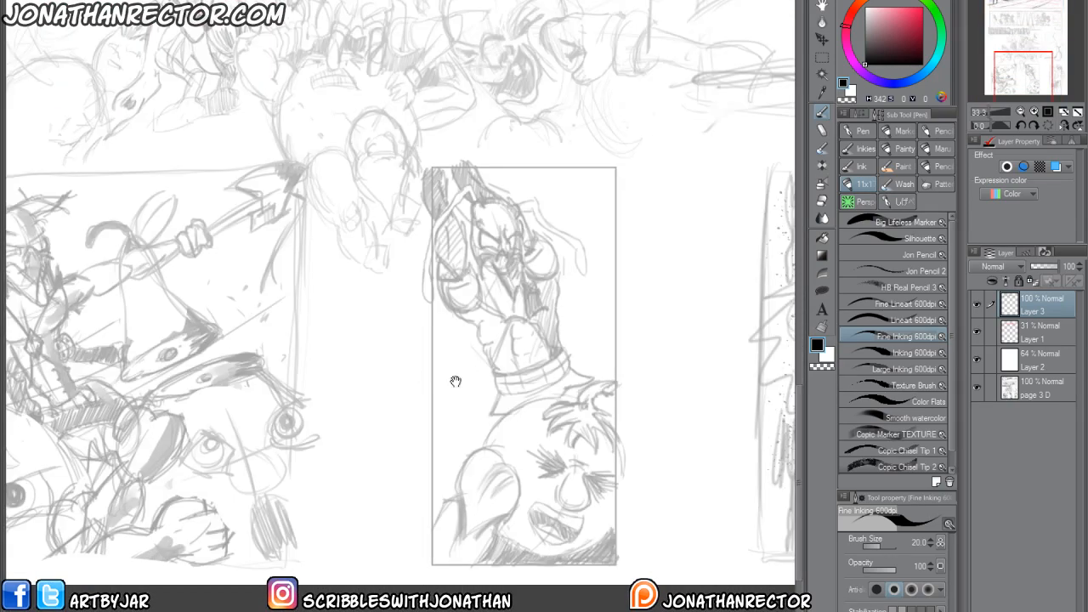
Set the opacity of Layer 2 to 79% and make Layer 3 active for drawing over the bottom middle panel.
scroll(457, 381, up, 1)
click(1033, 360)
drag(1046, 268, 1053, 269)
click(1036, 308)
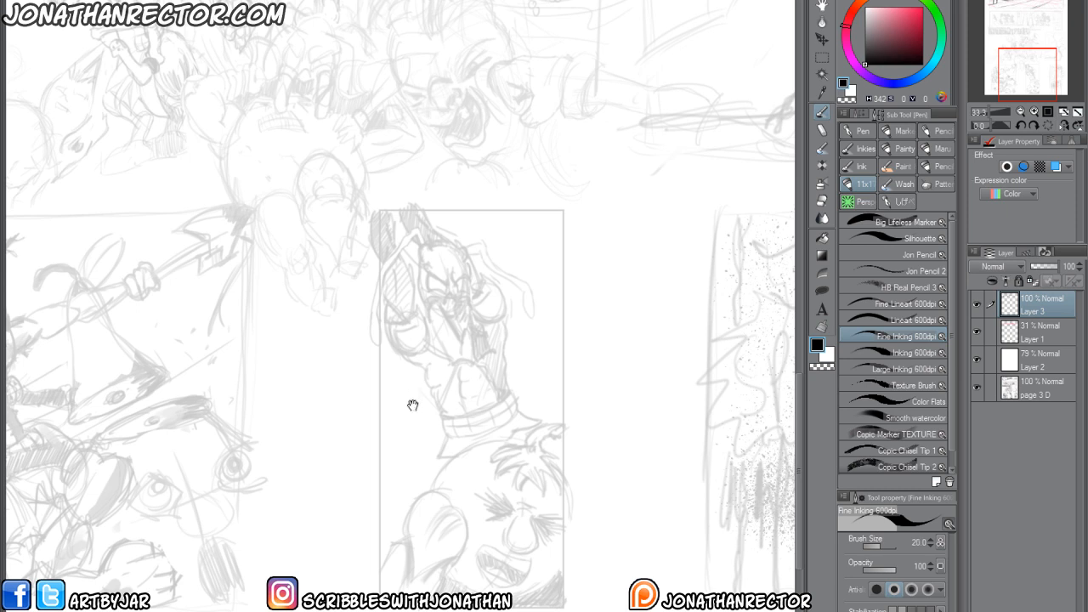
drag(421, 437, 431, 447)
Sketch the raised-arm figure's head as an oval with facial guides, and construct the domed ribcage beneath it.
key([)
mouse_move(443, 252)
mouse_down()
mouse_move(476, 303)
mouse_move(432, 265)
mouse_move(463, 324)
mouse_move(477, 268)
mouse_move(438, 266)
mouse_move(461, 309)
mouse_move(457, 293)
mouse_move(473, 290)
mouse_move(461, 312)
mouse_move(477, 367)
mouse_up()
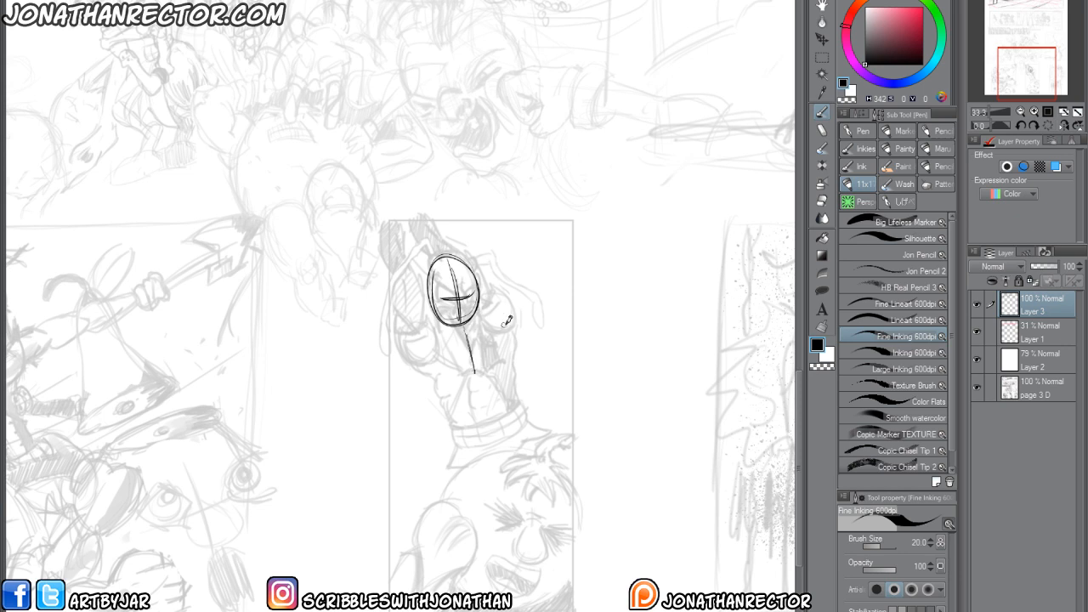
drag(511, 321, 456, 241)
key(ctrl+z)
mouse_move(507, 364)
mouse_down()
mouse_move(435, 391)
mouse_move(422, 344)
mouse_move(438, 316)
mouse_up()
mouse_move(478, 308)
mouse_down()
mouse_move(511, 344)
mouse_move(514, 378)
mouse_move(468, 398)
mouse_move(512, 387)
mouse_up()
drag(471, 327, 470, 294)
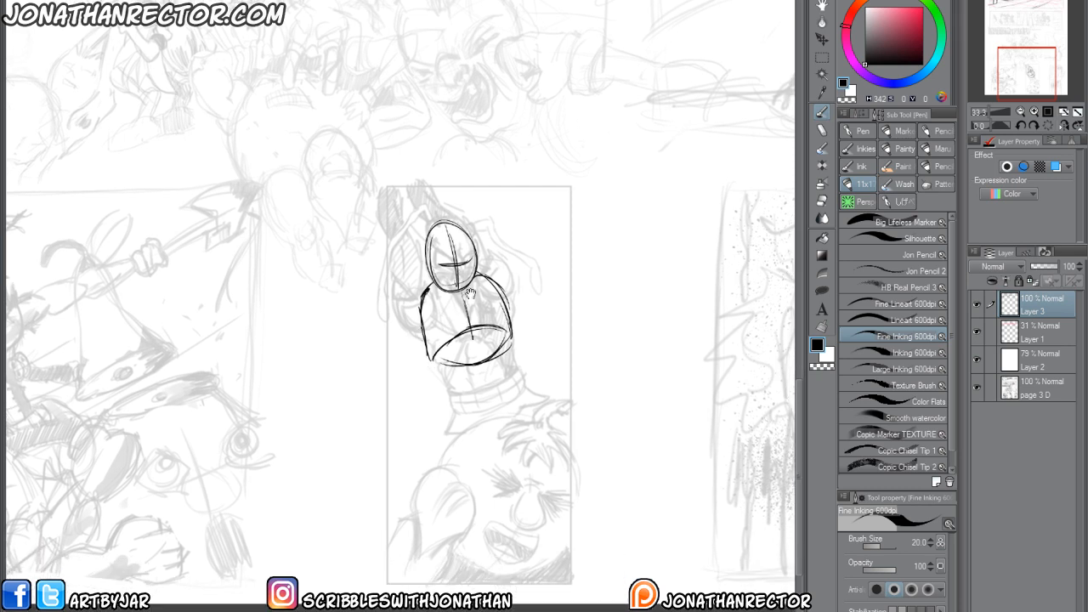
Draw the figure's bowl-shaped pelvis and connect it to the ribcage with a centre line and waist sides.
mouse_move(513, 383)
mouse_down()
mouse_move(474, 398)
mouse_move(445, 395)
mouse_up()
mouse_move(444, 395)
mouse_down()
mouse_move(525, 369)
mouse_move(492, 390)
mouse_move(466, 375)
mouse_move(449, 390)
mouse_move(466, 420)
mouse_move(510, 423)
mouse_up()
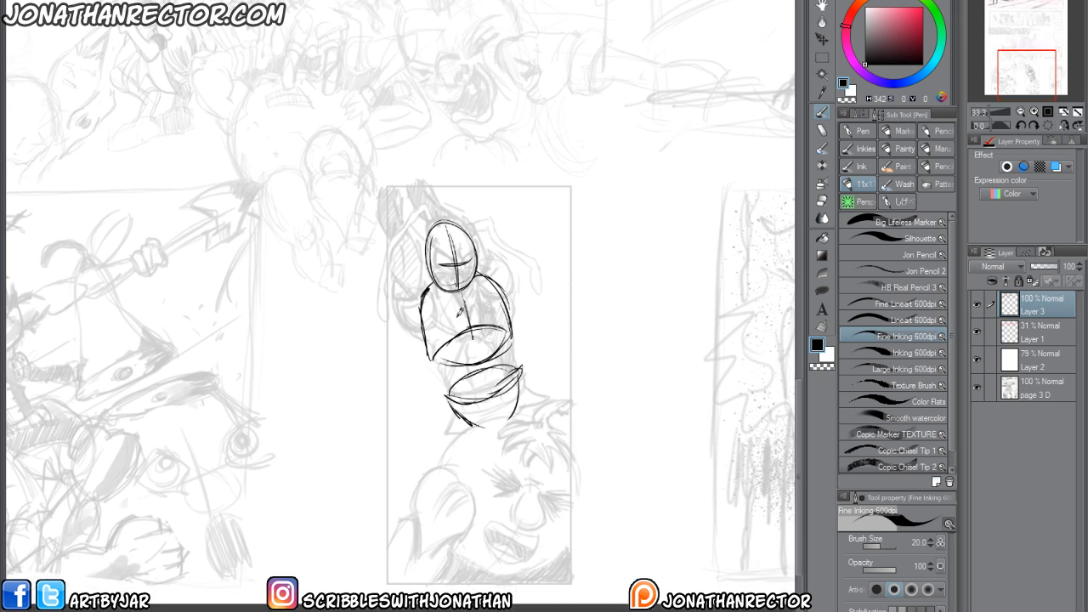
drag(463, 312, 492, 429)
drag(431, 350, 448, 395)
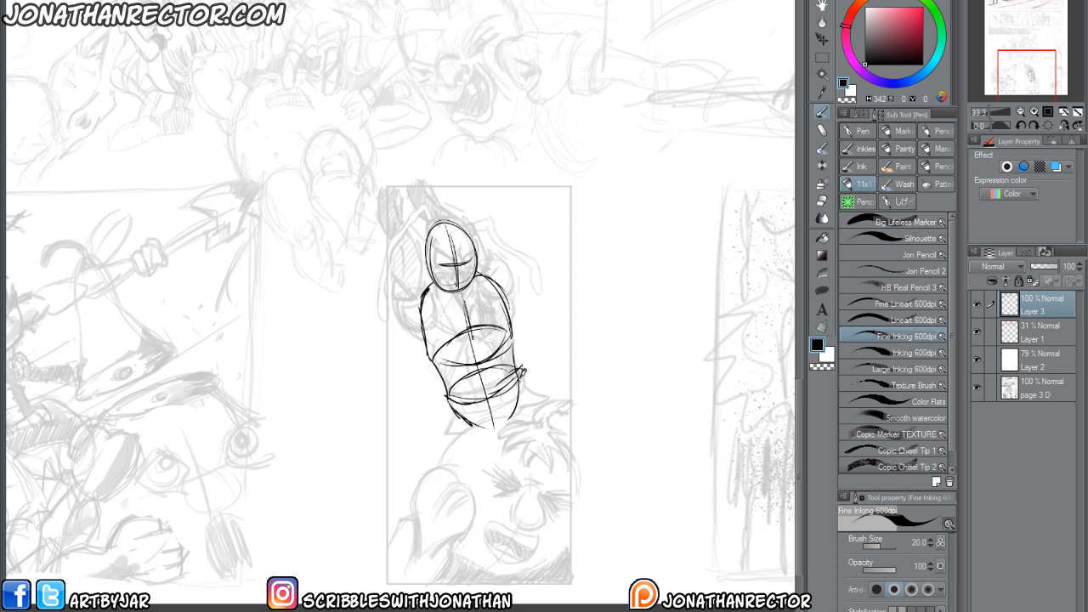
Wrap curved contour lines around the figure's chest, ribcage and pelvis to show the torso's form.
drag(405, 232, 430, 286)
mouse_move(488, 352)
mouse_down()
mouse_move(454, 340)
mouse_move(411, 347)
mouse_up()
mouse_move(539, 375)
mouse_down()
mouse_move(520, 363)
mouse_move(457, 411)
mouse_up()
drag(532, 357, 450, 371)
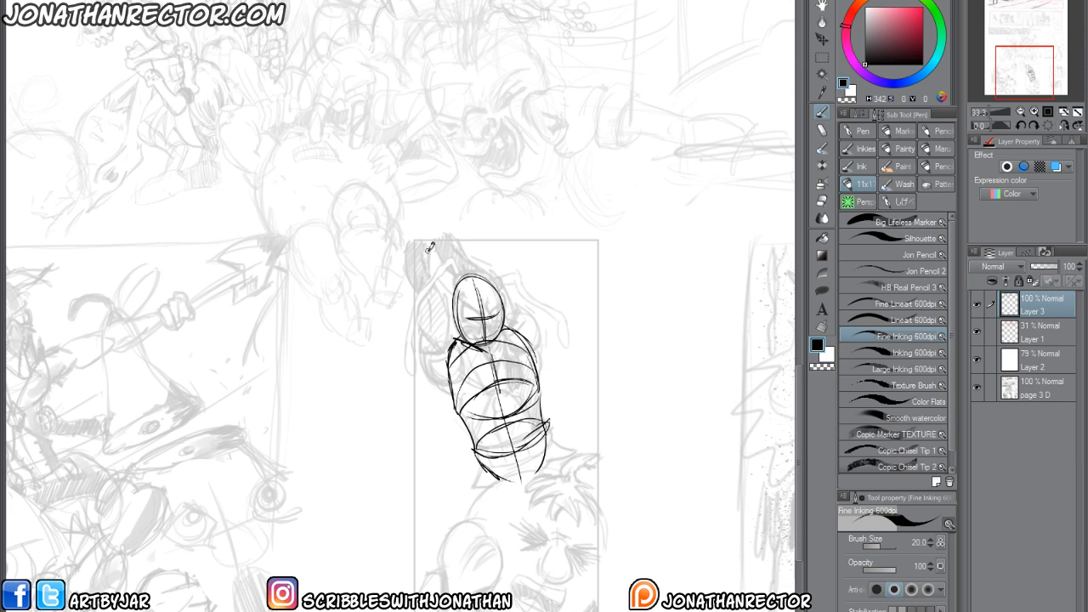
drag(544, 443, 487, 455)
Construct the figure's shoulders and draw the raised arm on the left side with curved contour bands.
mouse_move(451, 342)
mouse_down()
mouse_move(462, 338)
mouse_move(446, 368)
mouse_up()
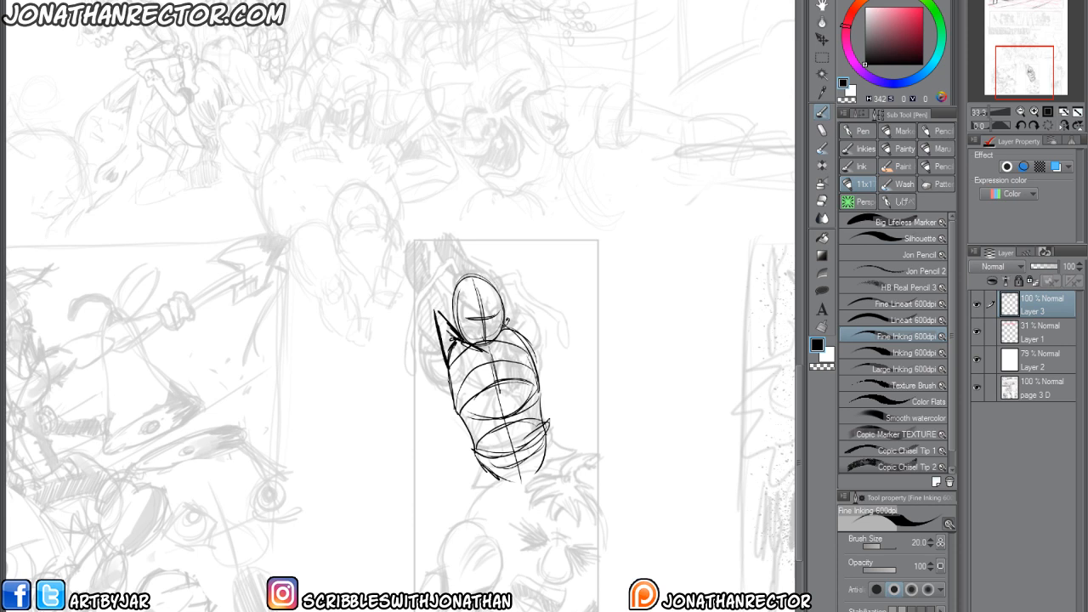
drag(501, 282, 515, 307)
mouse_move(446, 380)
mouse_down()
mouse_move(411, 345)
mouse_move(403, 303)
mouse_move(405, 278)
mouse_up()
mouse_move(437, 319)
mouse_down()
mouse_move(428, 282)
mouse_move(413, 271)
mouse_move(430, 295)
mouse_up()
mouse_move(399, 291)
mouse_down()
mouse_move(397, 306)
mouse_move(444, 340)
mouse_move(452, 373)
mouse_up()
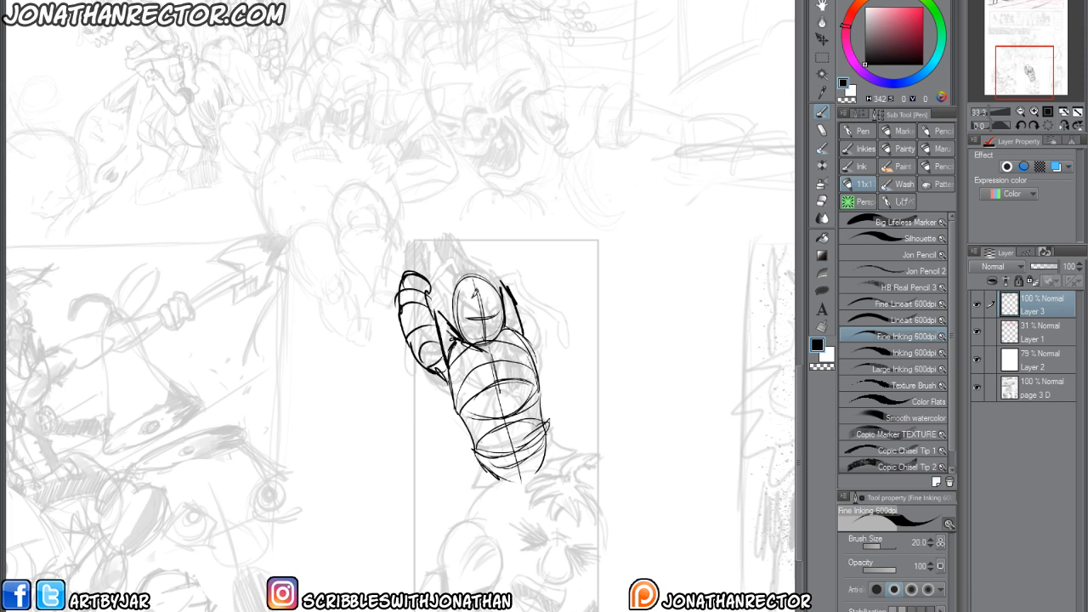
Draw the figure's other raised arm with contour bands and bend both forearms in above the head.
mouse_move(538, 323)
mouse_down()
mouse_move(513, 254)
mouse_move(537, 323)
mouse_up()
drag(500, 250, 482, 255)
drag(482, 256, 495, 280)
mouse_move(483, 258)
mouse_down()
mouse_move(500, 254)
mouse_move(468, 244)
mouse_up()
mouse_move(469, 244)
mouse_down()
mouse_move(463, 262)
mouse_move(483, 276)
mouse_up()
drag(466, 248, 450, 250)
mouse_move(451, 250)
mouse_down()
mouse_move(404, 265)
mouse_move(436, 294)
mouse_up()
drag(414, 258, 438, 271)
Build up the figure's shoulder and upper chest planes with heavy strokes converging below the head.
drag(437, 318, 474, 343)
mouse_move(438, 321)
mouse_down()
mouse_move(497, 353)
mouse_move(514, 321)
mouse_up()
mouse_move(492, 357)
mouse_down()
mouse_move(513, 320)
mouse_move(492, 356)
mouse_move(509, 328)
mouse_up()
mouse_move(440, 326)
mouse_down()
mouse_move(491, 355)
mouse_move(493, 375)
mouse_move(479, 376)
mouse_up()
mouse_move(454, 347)
mouse_down()
mouse_move(481, 377)
mouse_move(516, 349)
mouse_up()
mouse_move(519, 334)
mouse_down()
mouse_move(507, 374)
mouse_move(514, 361)
mouse_up()
drag(497, 299, 507, 310)
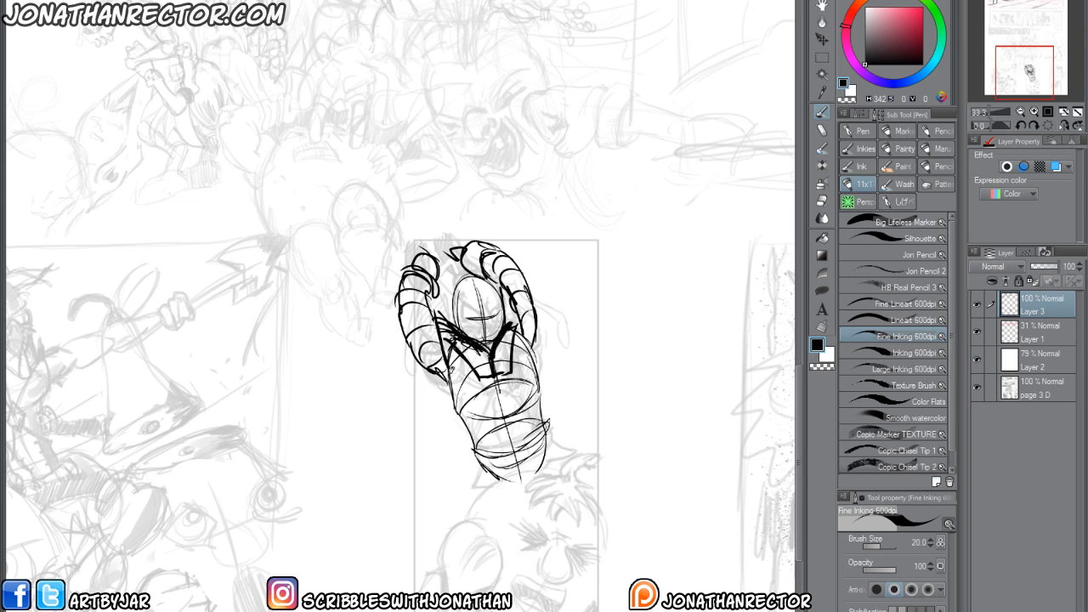
drag(512, 380, 473, 392)
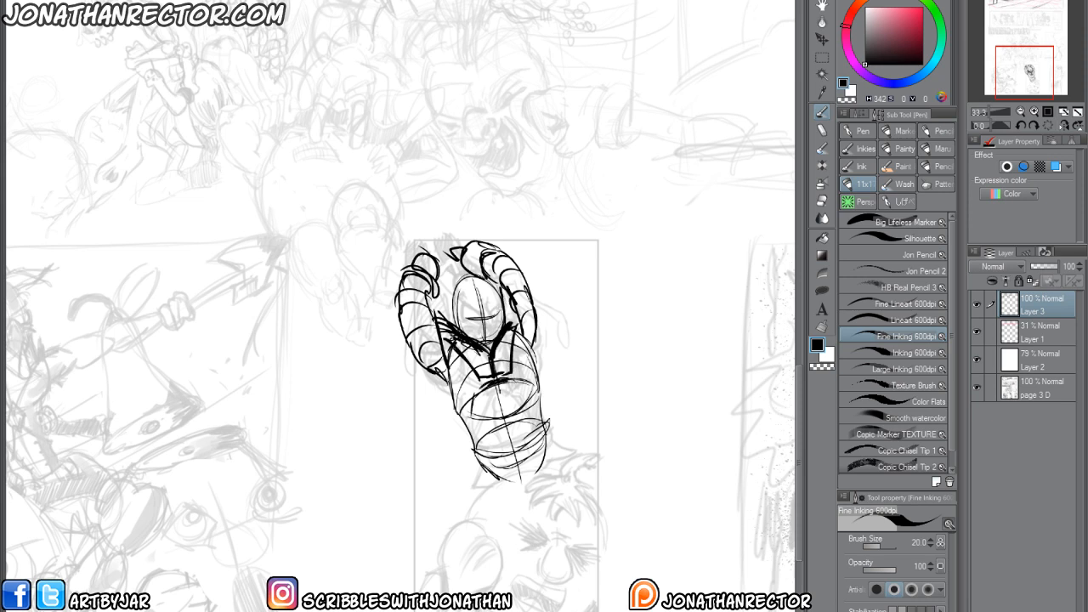
Toggle the second layer's visibility for comparison and look over the panels of page 2.
click(977, 333)
click(976, 334)
click(976, 334)
click(976, 333)
scroll(657, 611, down, 1)
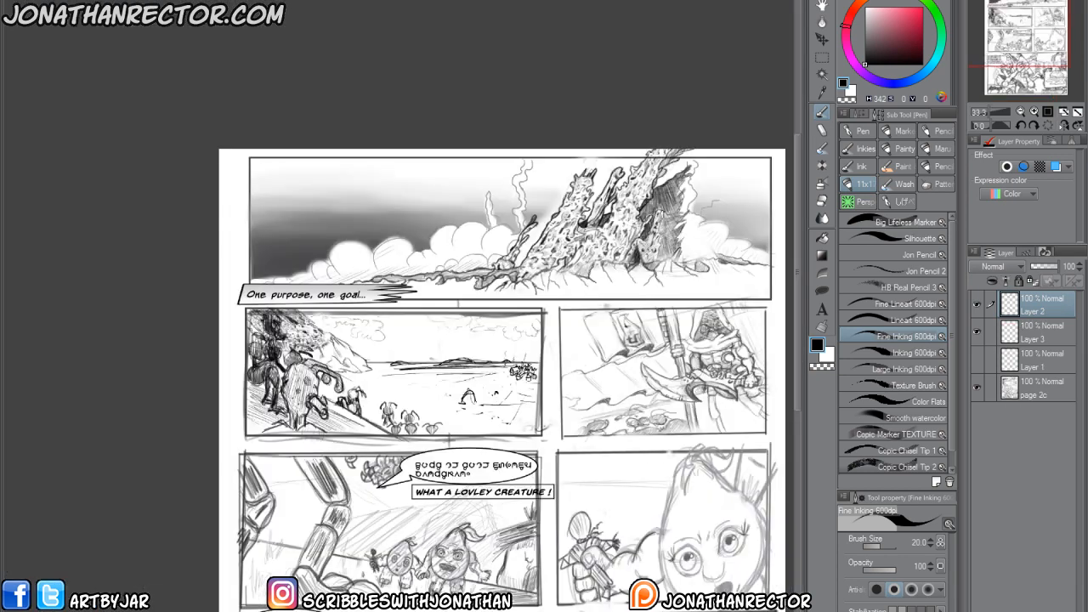
drag(476, 415, 358, 271)
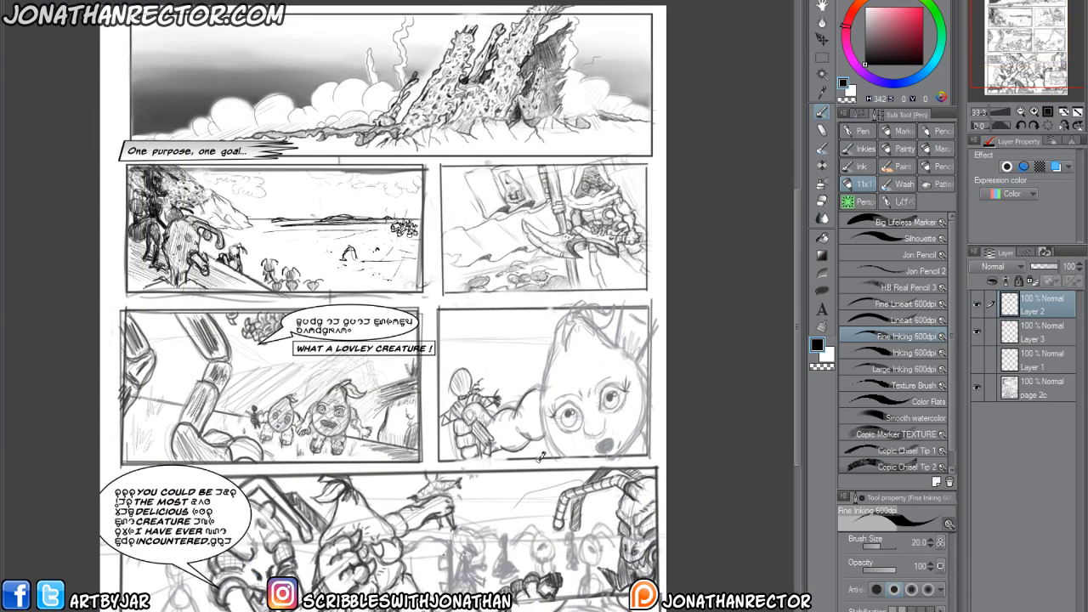